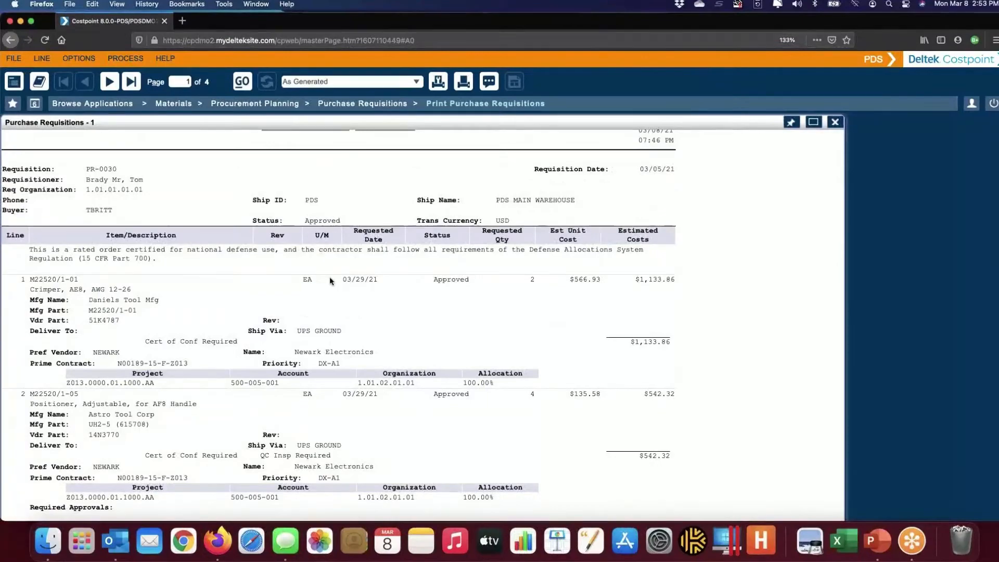
- Examine the printed purchase requisition's header, rated-order text and line 1 details, including manufacturer, vendor part and preferred vendor
scroll(330, 281, up, 5)
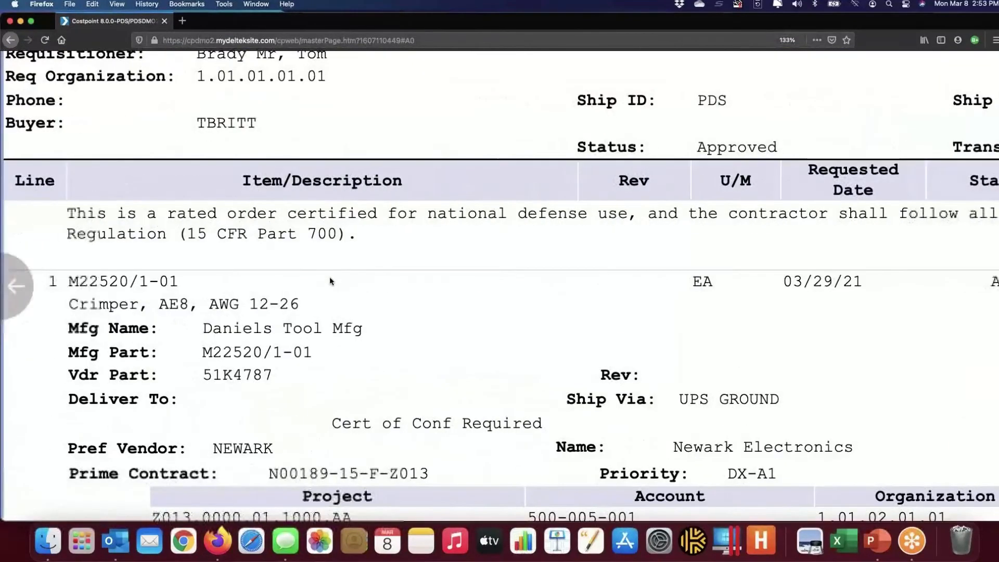
scroll(330, 281, up, 3)
scroll(330, 281, up, 1)
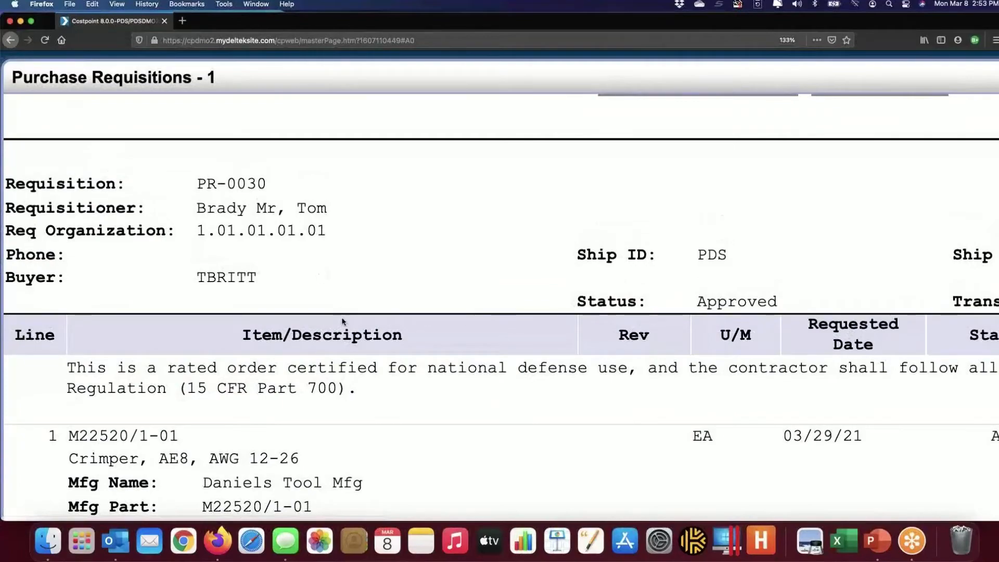
scroll(342, 321, down, 5)
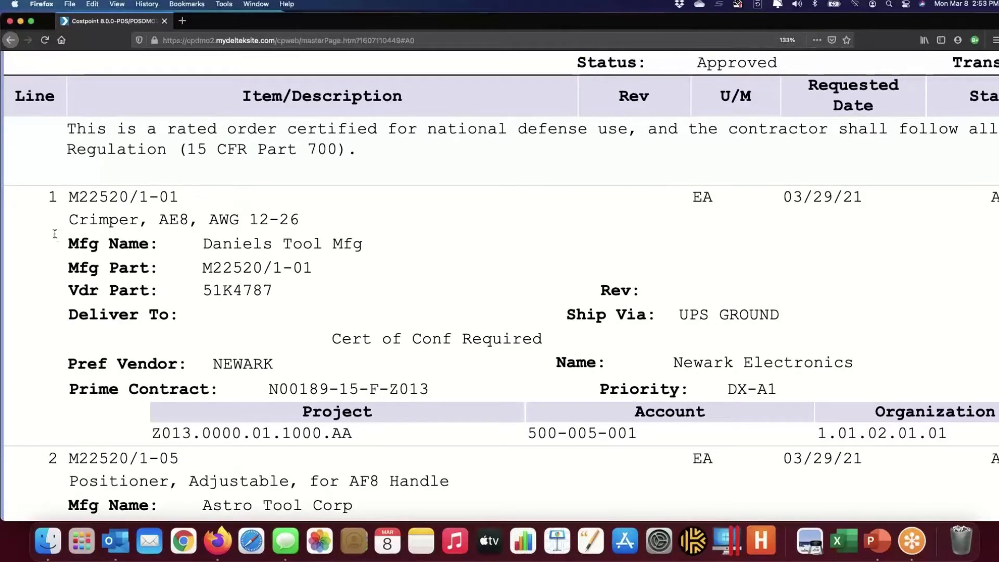
scroll(333, 305, down, 1)
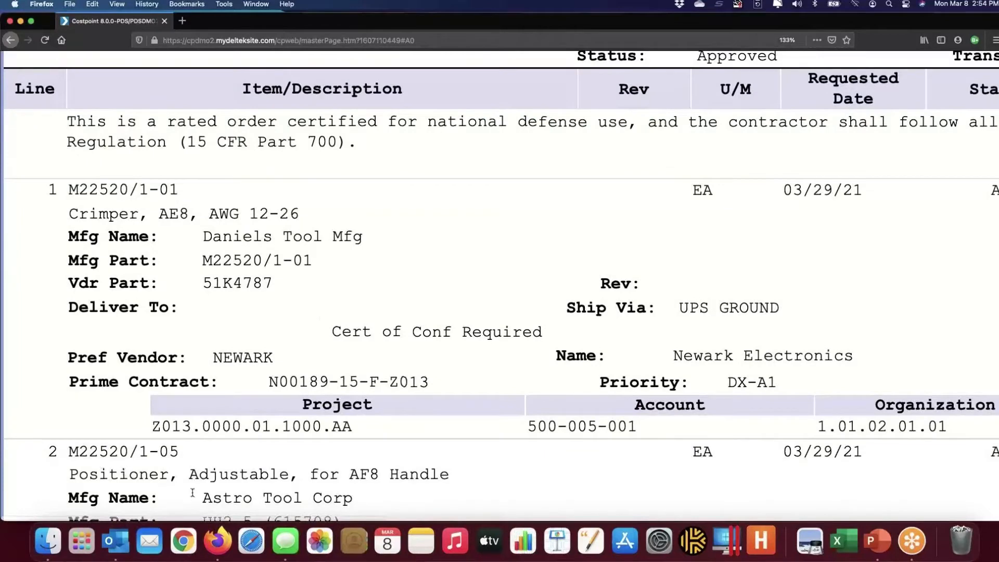
scroll(414, 326, right, 3)
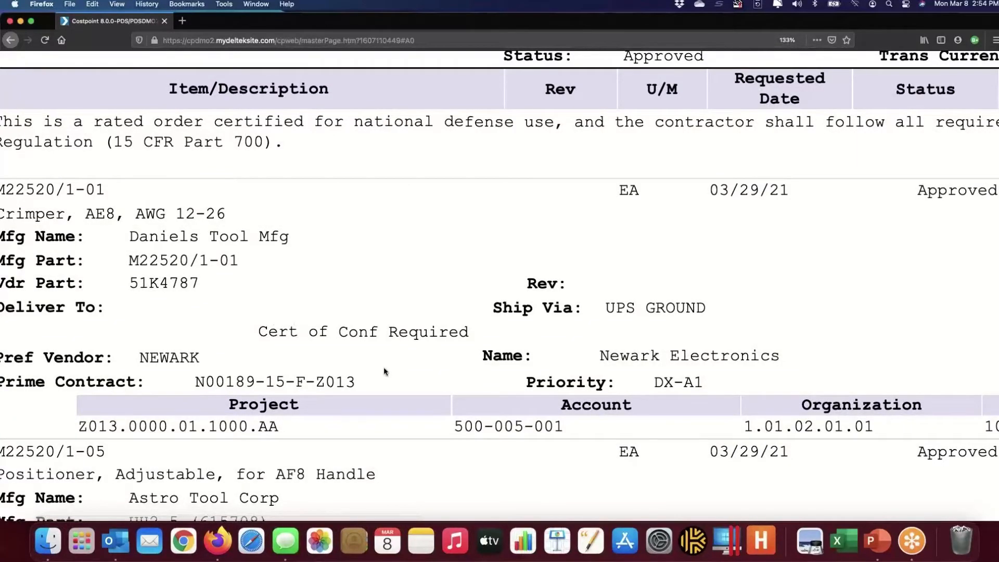
scroll(384, 371, down, 5)
scroll(384, 370, left, 2)
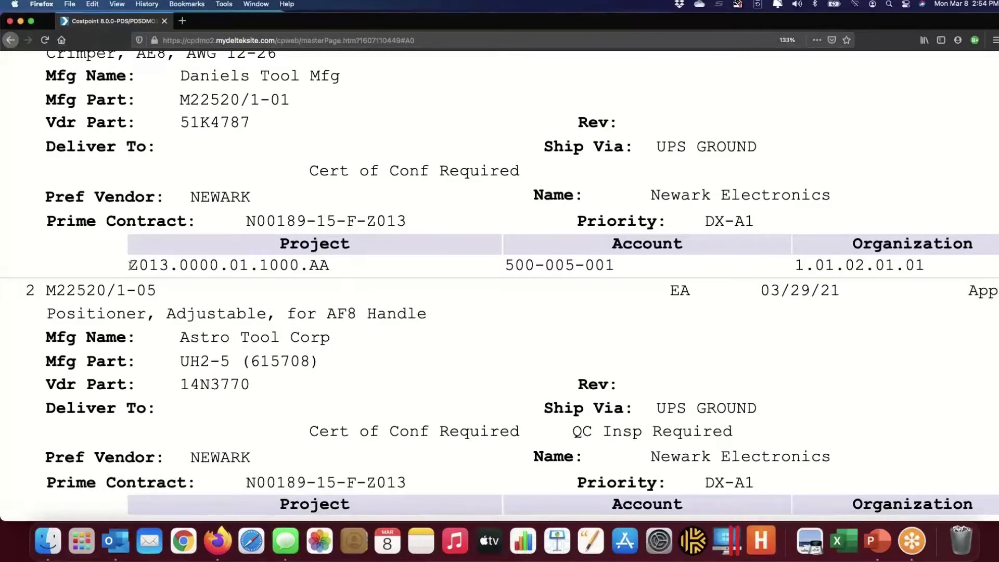
- Highlight line 1's project, account and organization charge codes in turn, and review the details of line 2
drag(130, 265, 326, 272)
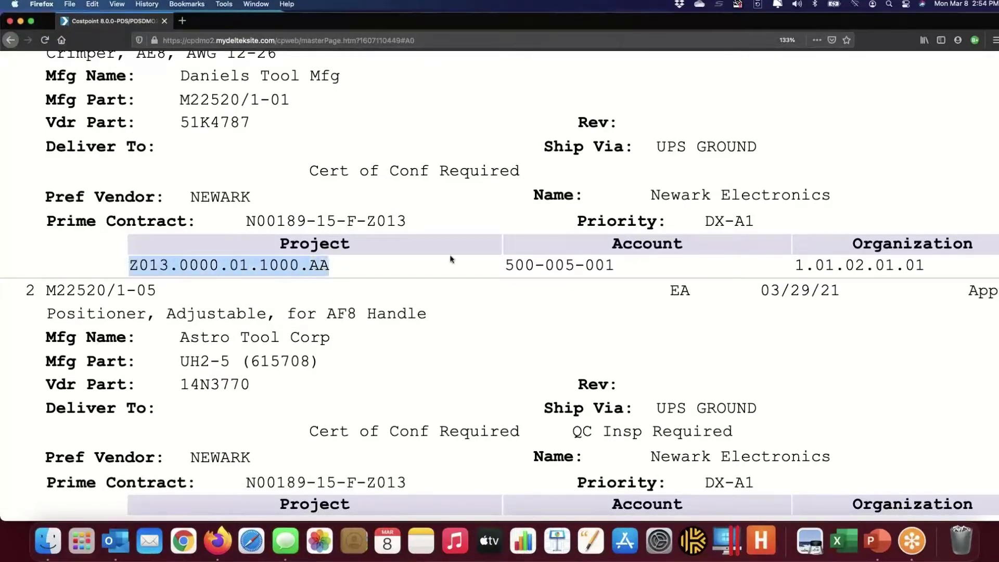
drag(506, 265, 617, 265)
scroll(617, 265, right, 6)
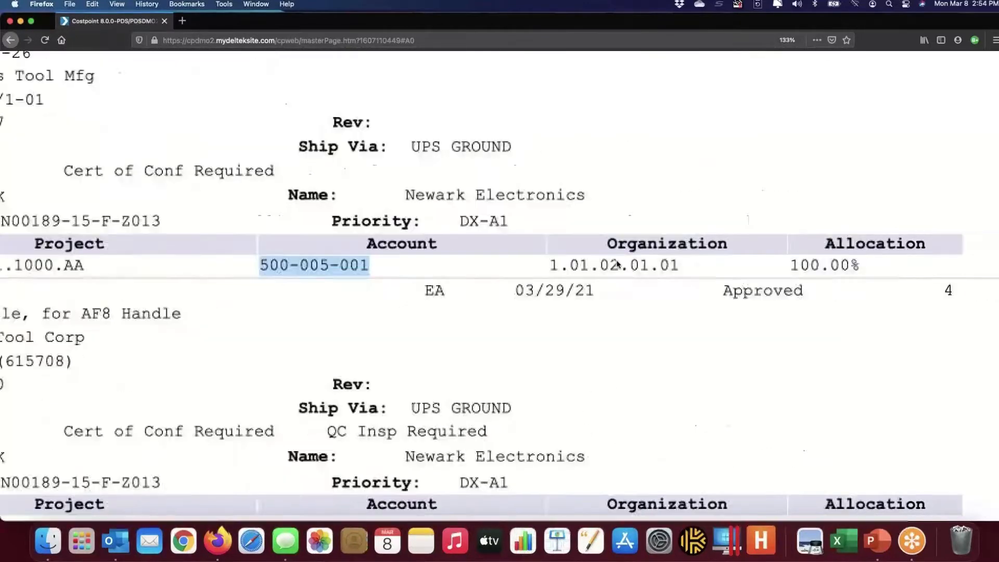
click(459, 265)
drag(460, 265, 585, 267)
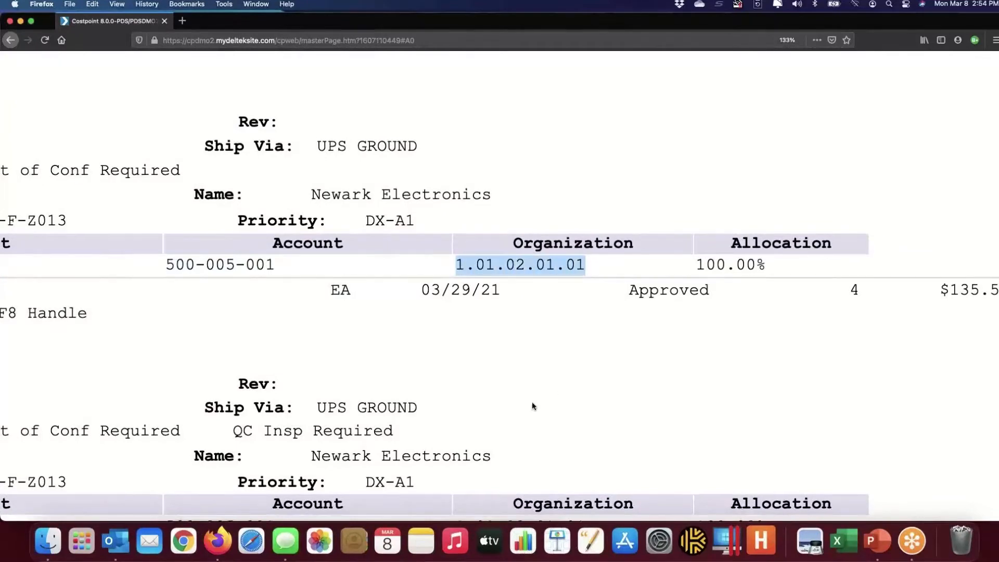
scroll(532, 405, down, 3)
scroll(532, 406, left, 7)
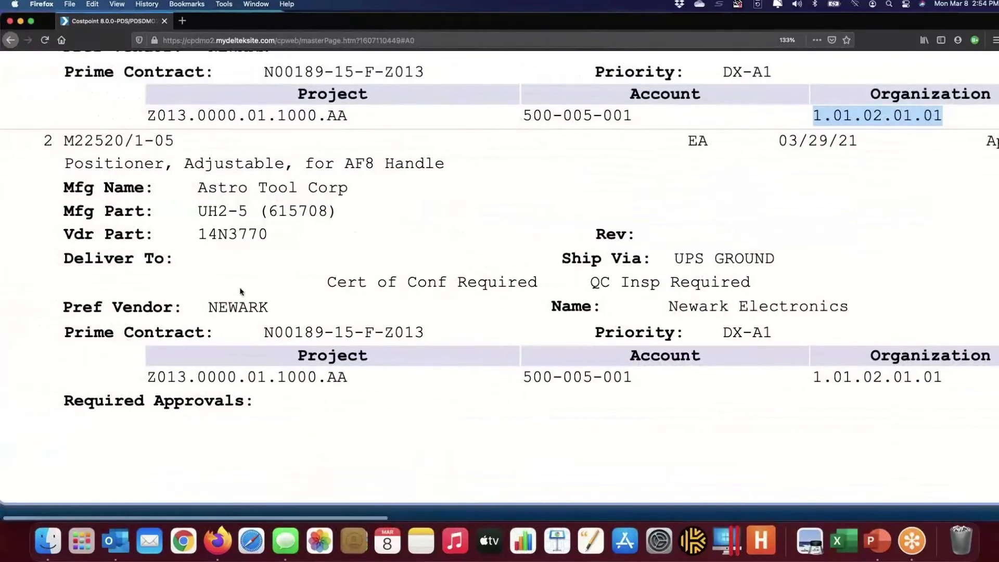
scroll(426, 306, up, 2)
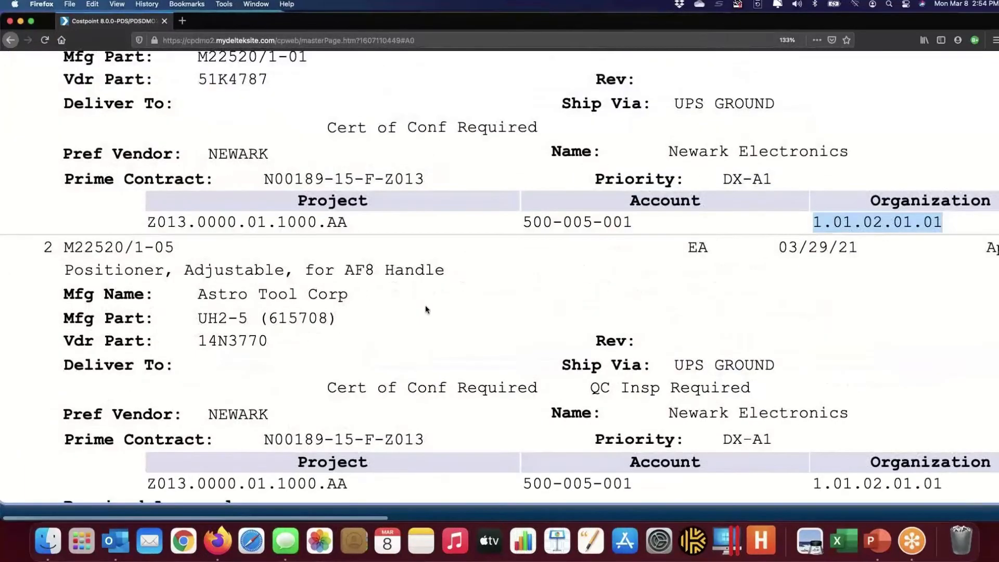
scroll(424, 307, down, 3)
scroll(423, 308, down, 3)
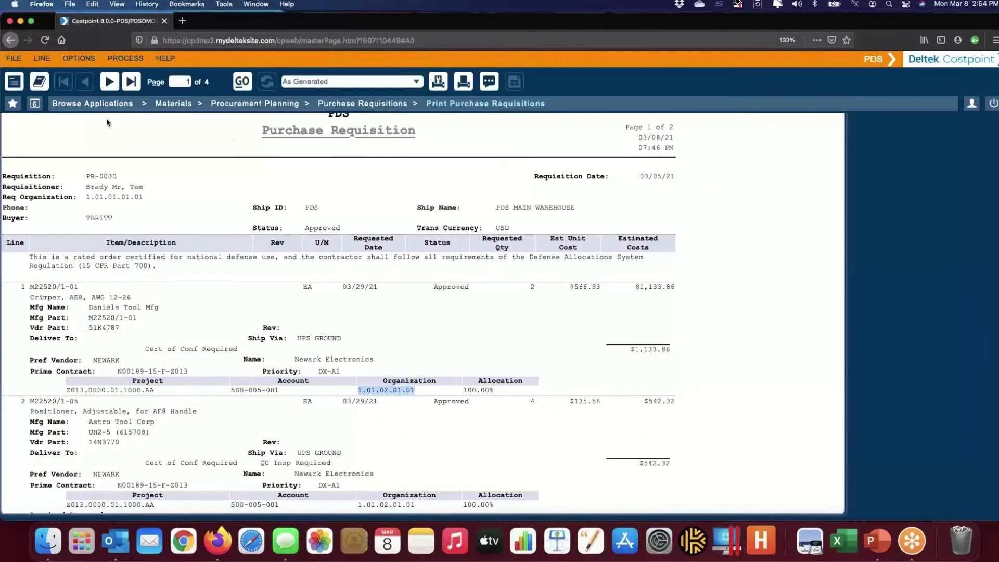
- Switch to the open Apply PO Info to Purchase Requisitions application and show the first listed requisition in form view
click(34, 104)
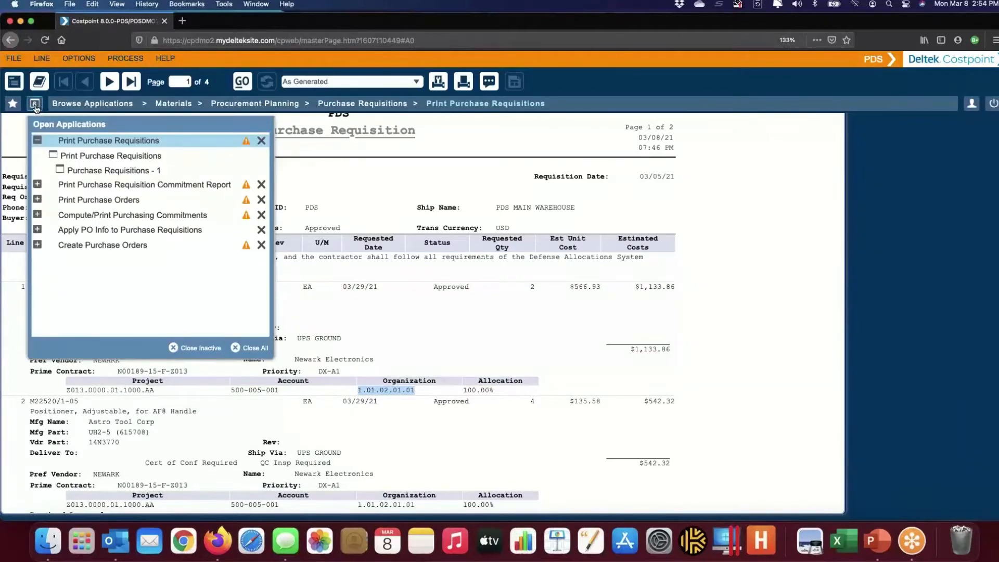
click(101, 231)
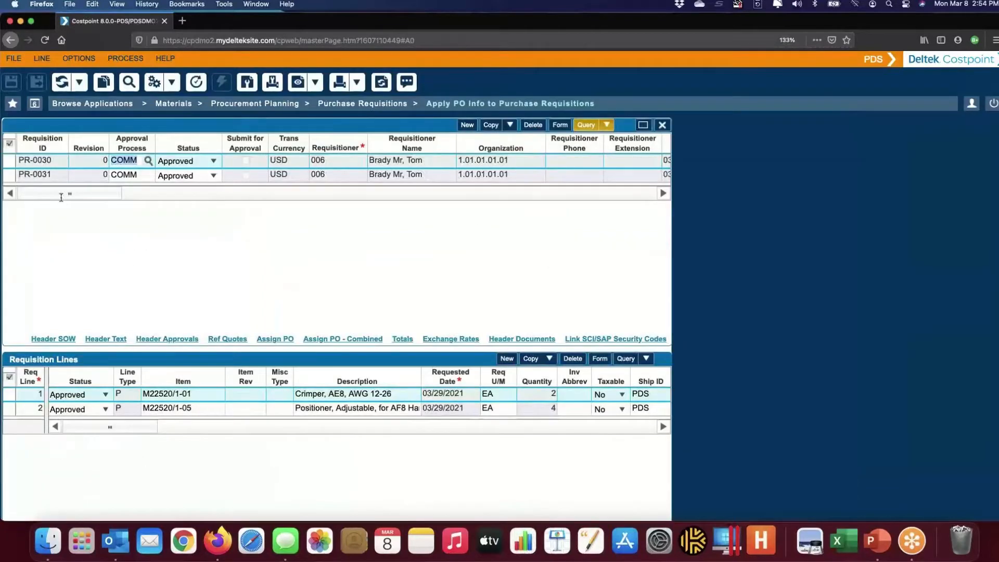
click(9, 166)
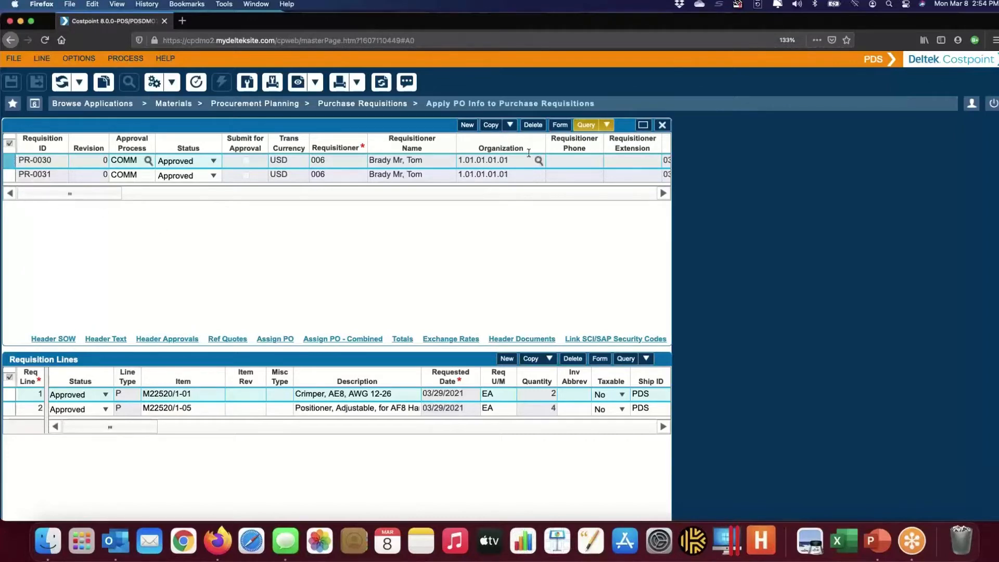
click(560, 125)
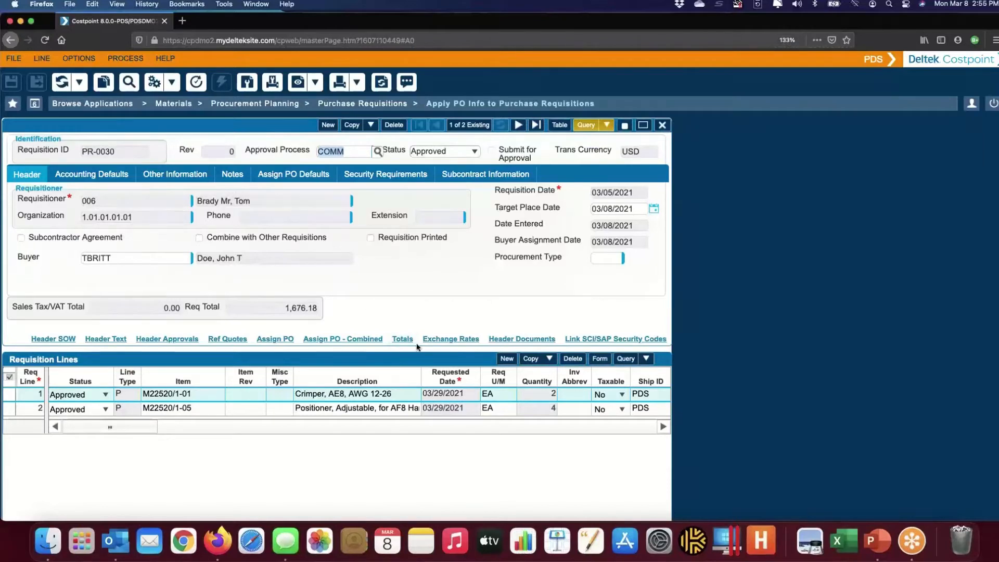
scroll(416, 359, down, 2)
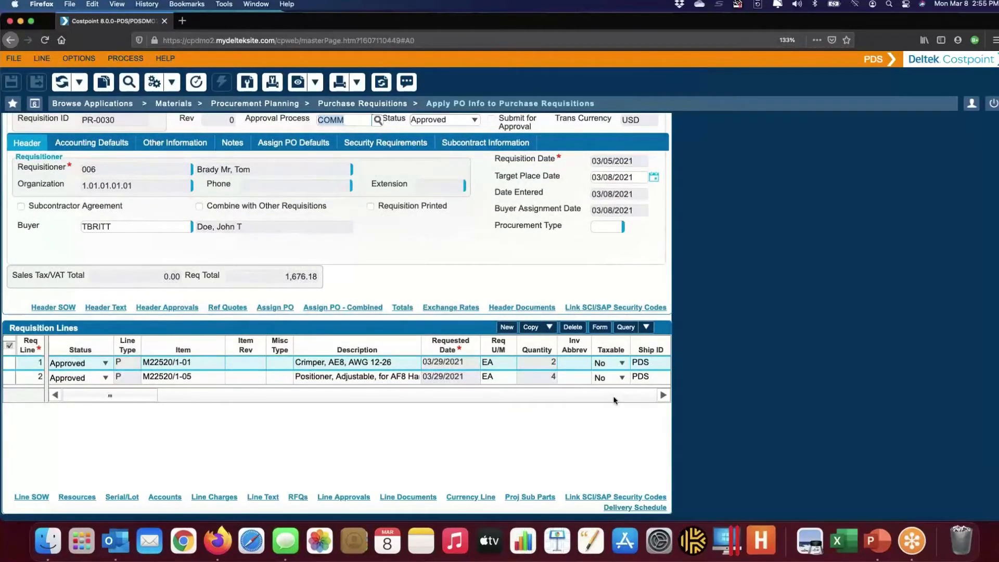
scroll(438, 285, up, 2)
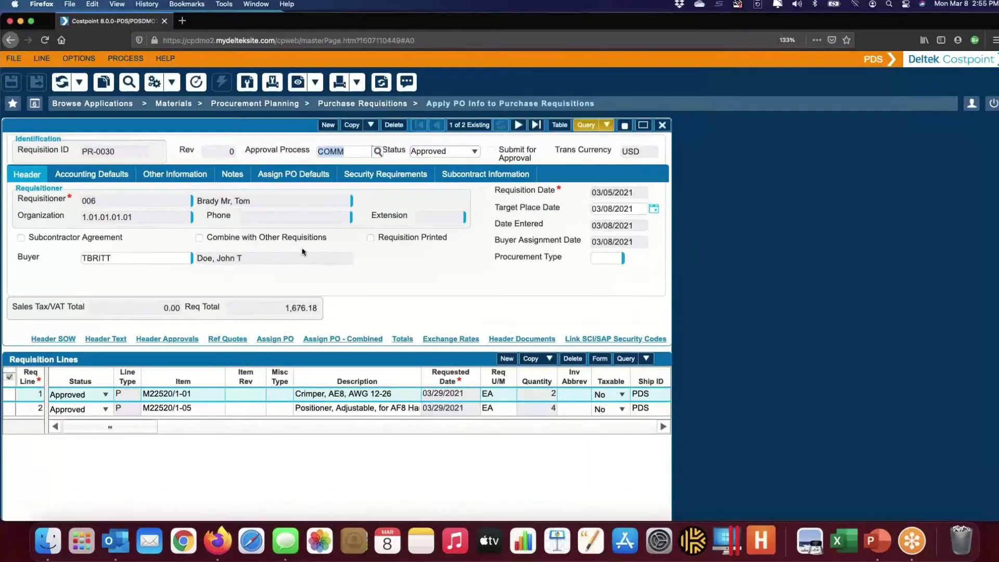
- Set the requisition's default PO vendor to NEWARK in the Assign PO defaults
click(285, 177)
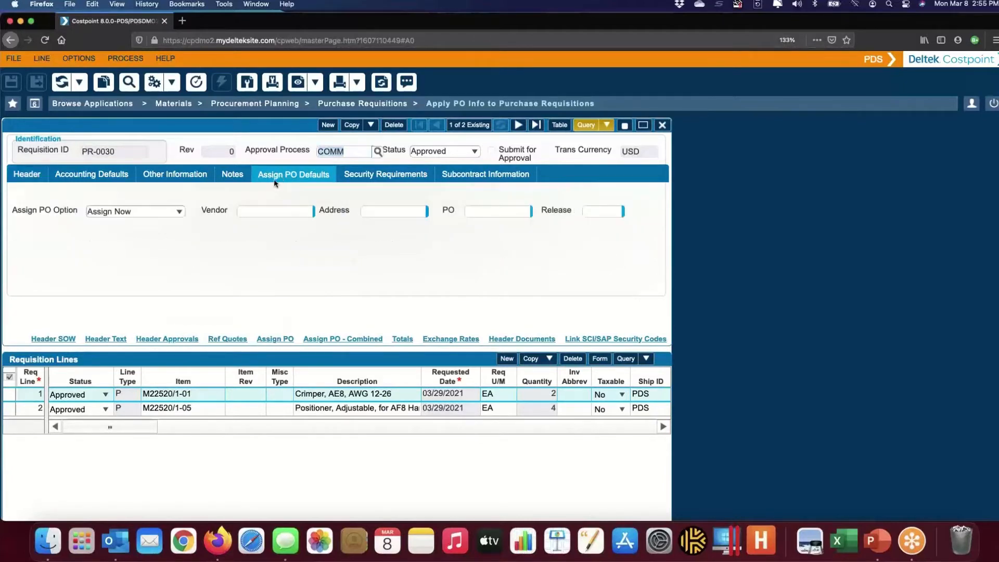
click(256, 212)
text(NE)
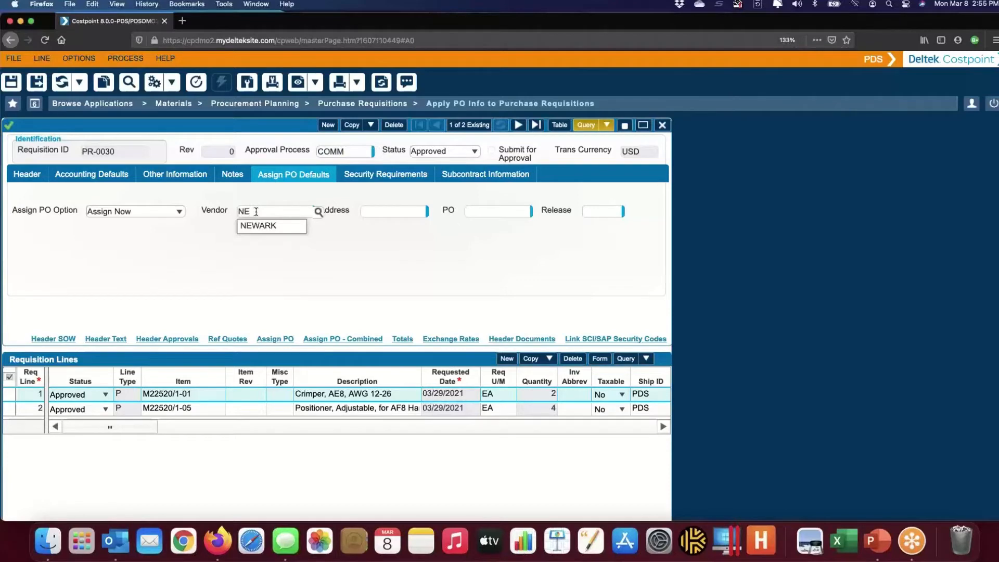
click(258, 228)
key(Tab)
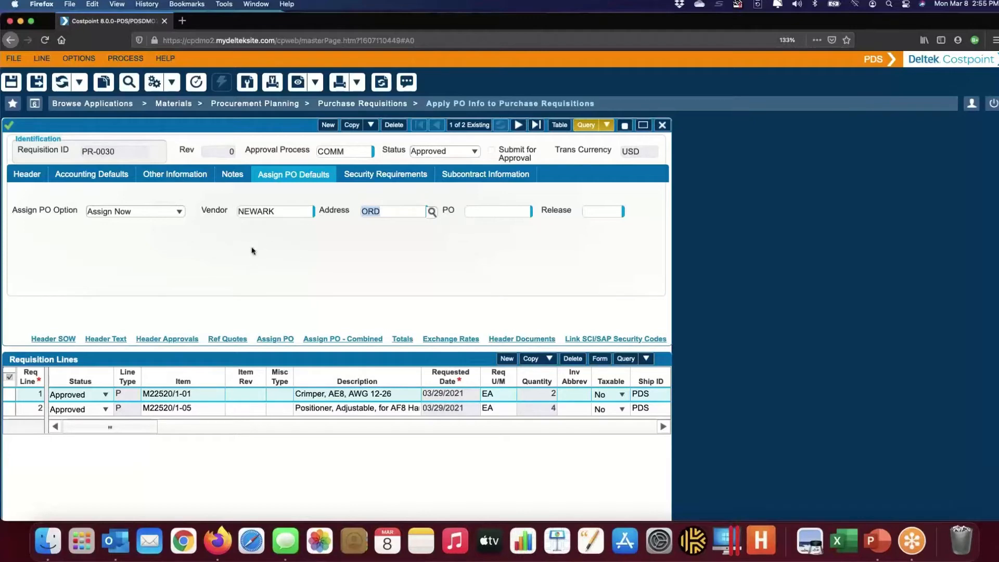
- Open PO assignment for the requisition and autoload its lines to check their purchase orders and quantities
click(275, 339)
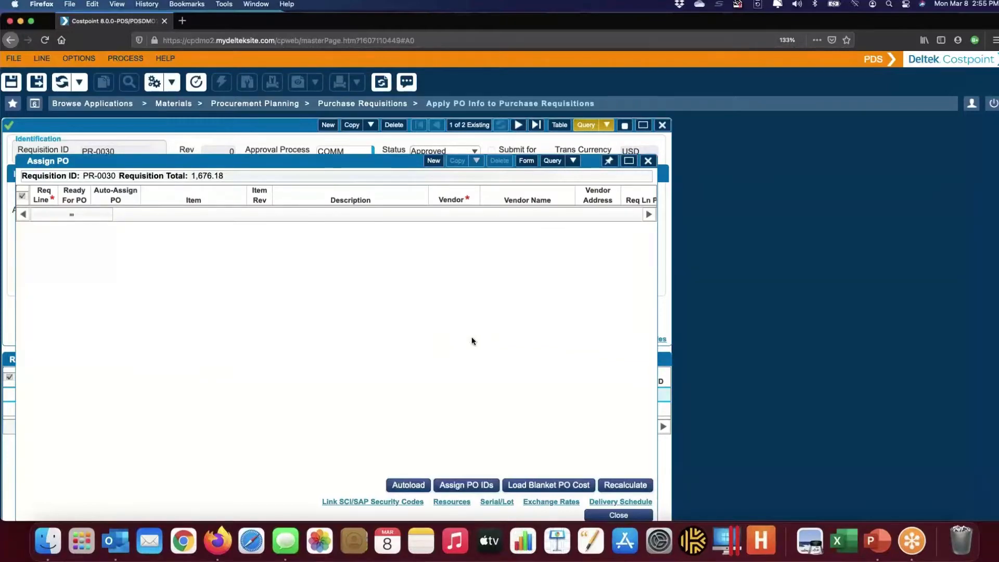
click(404, 486)
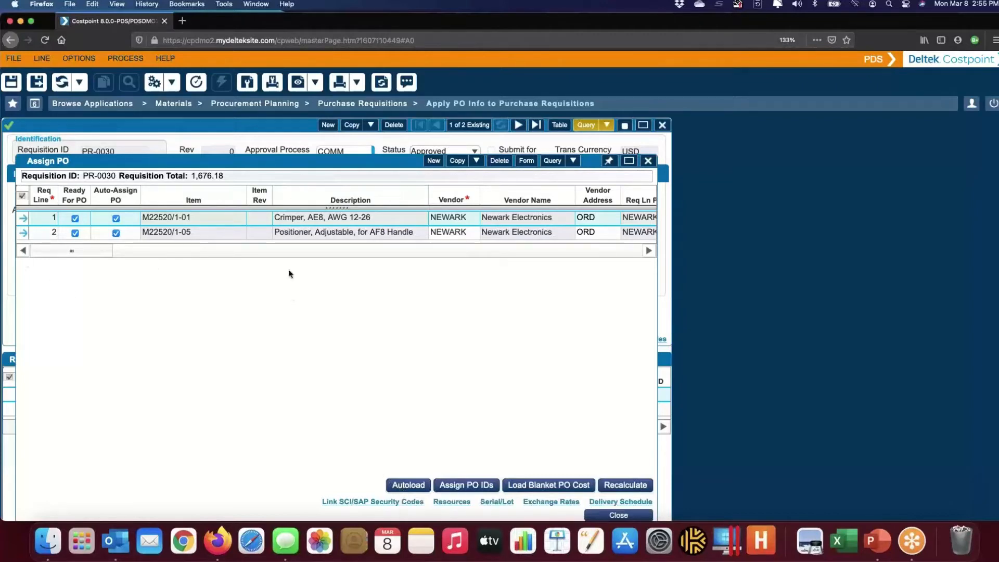
click(588, 251)
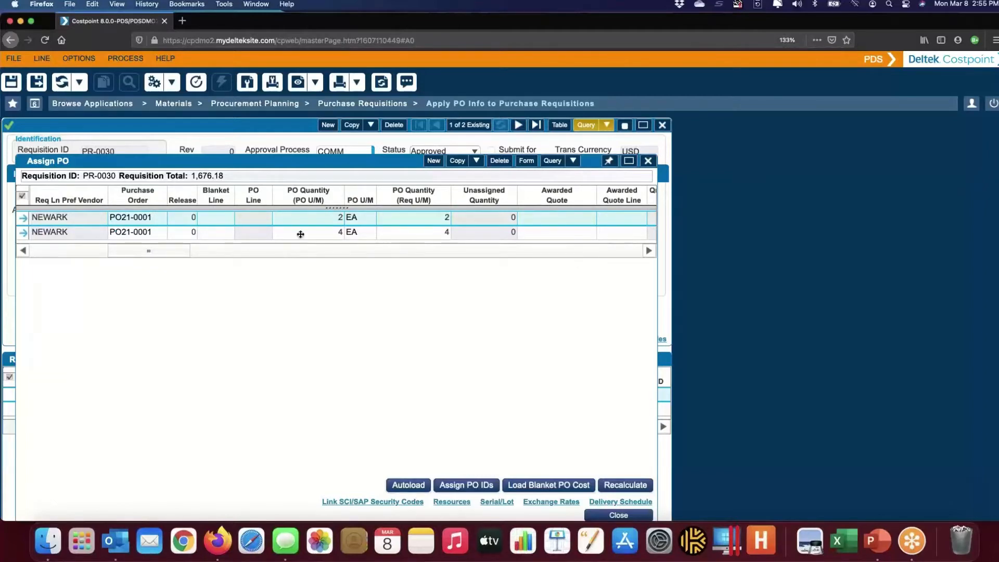
- Set the desired date of both PO assignment lines to 03/22/2021
click(627, 253)
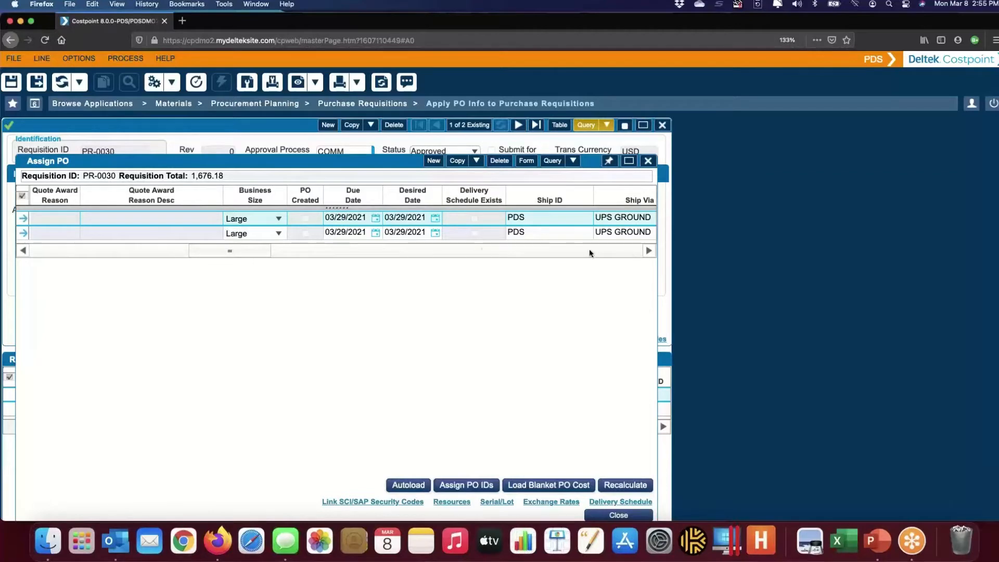
click(404, 217)
text(21)
click(435, 217)
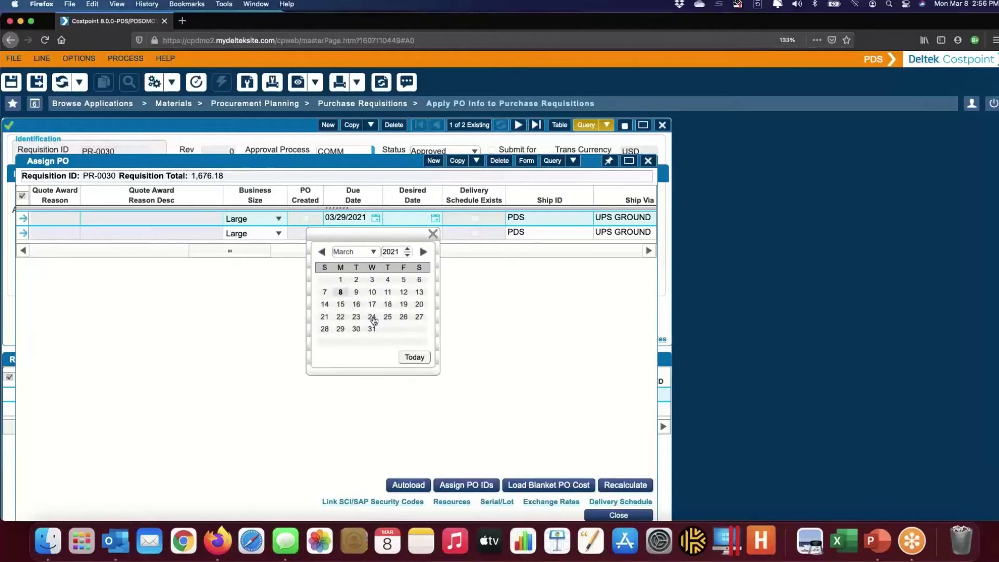
click(340, 318)
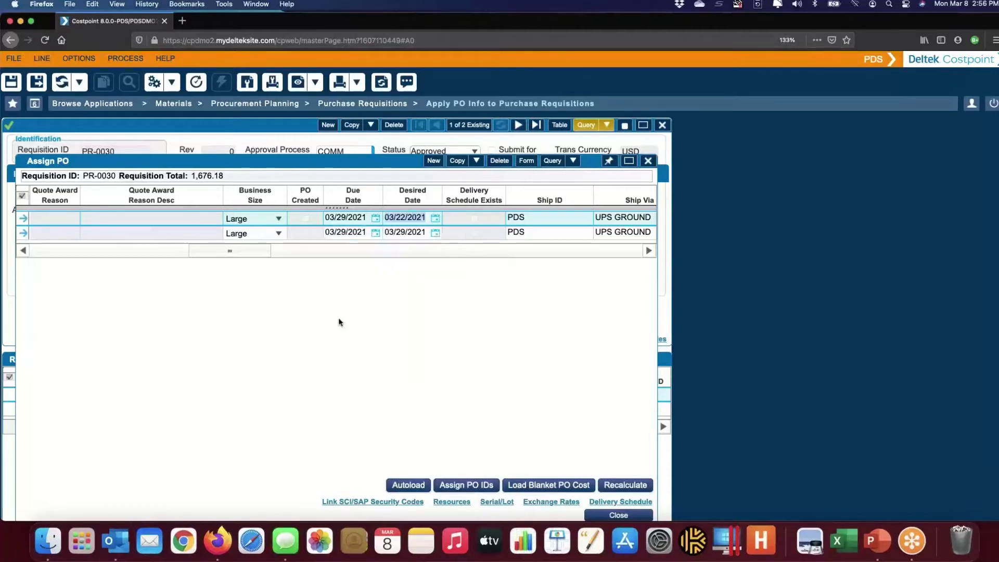
click(432, 233)
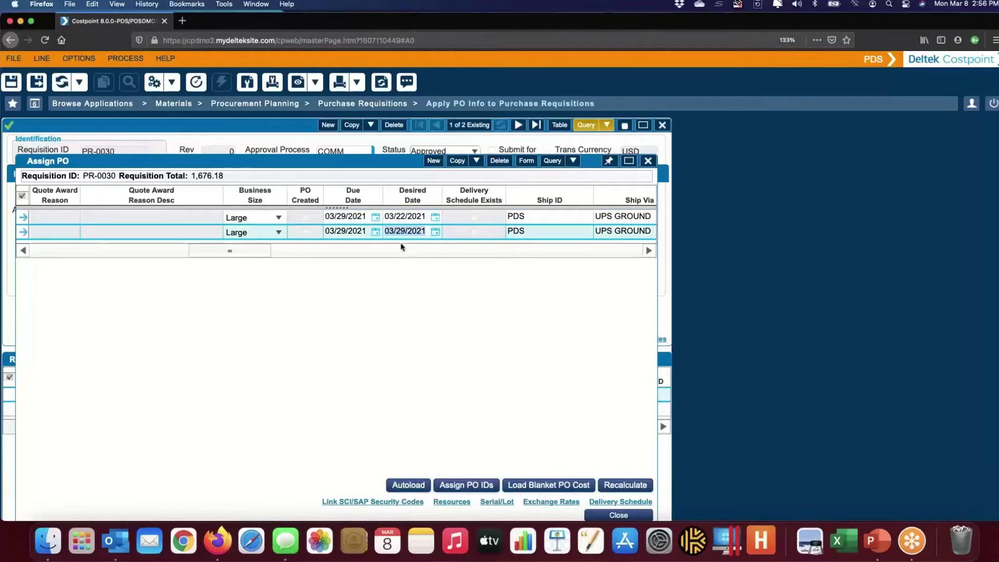
click(435, 232)
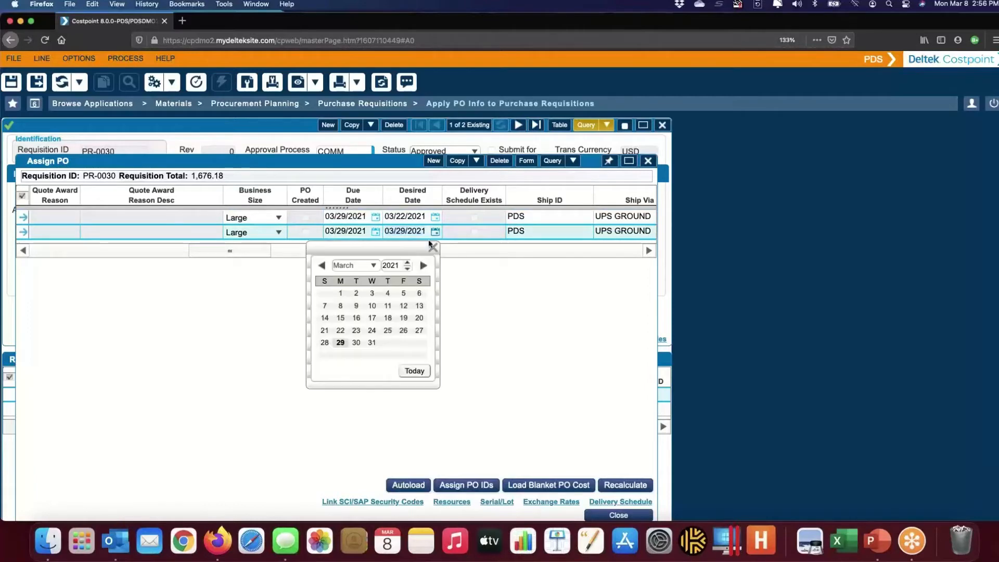
click(340, 330)
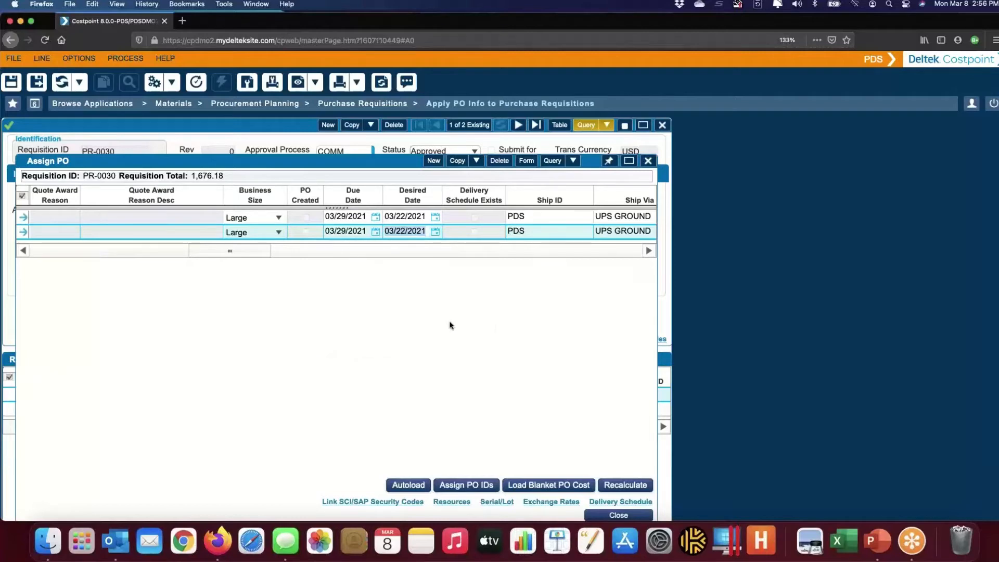
- Set the negotiated gross unit cost of line 2, the adjustable positioner, to 132
click(638, 252)
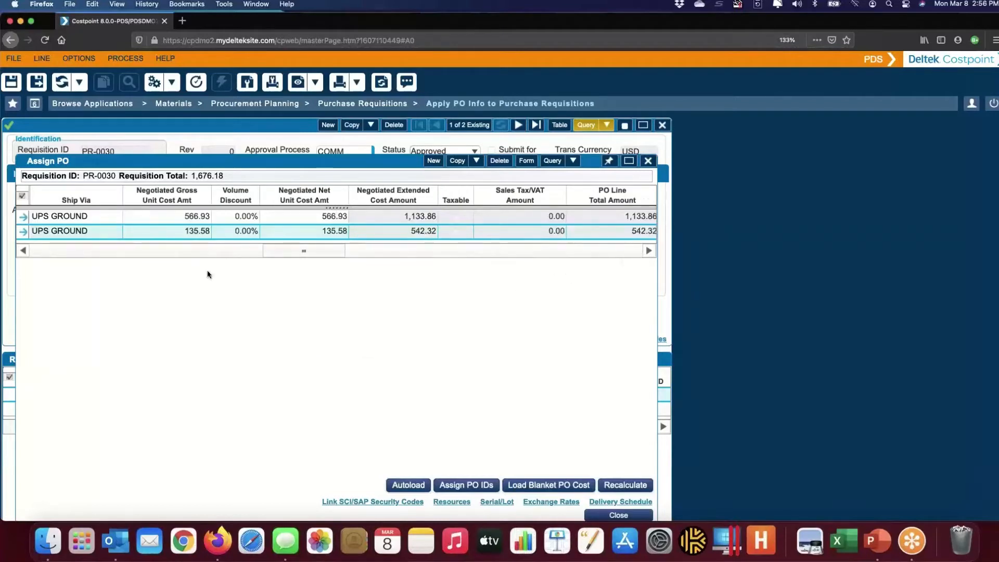
click(186, 232)
drag(185, 232, 215, 233)
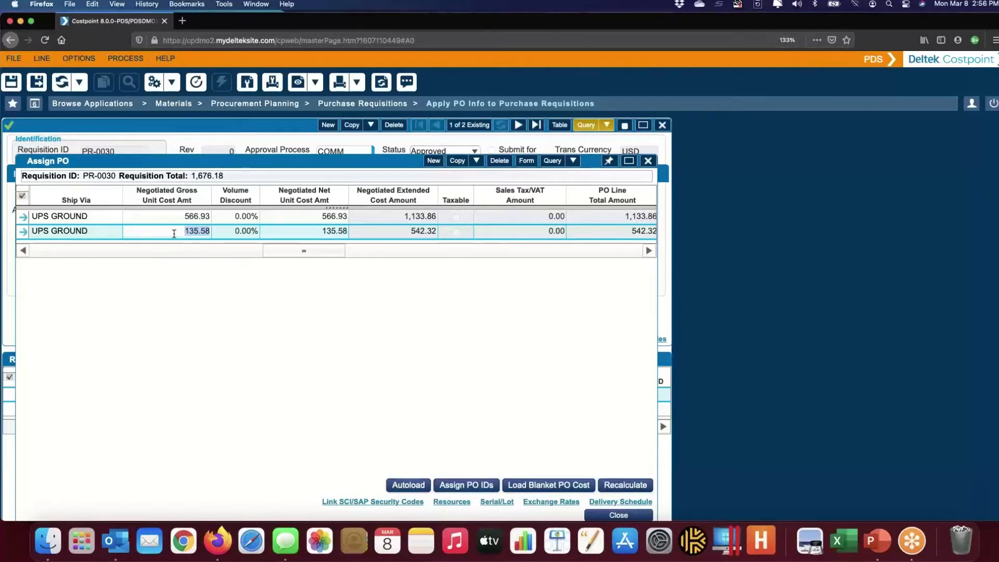
text(132)
key(Tab)
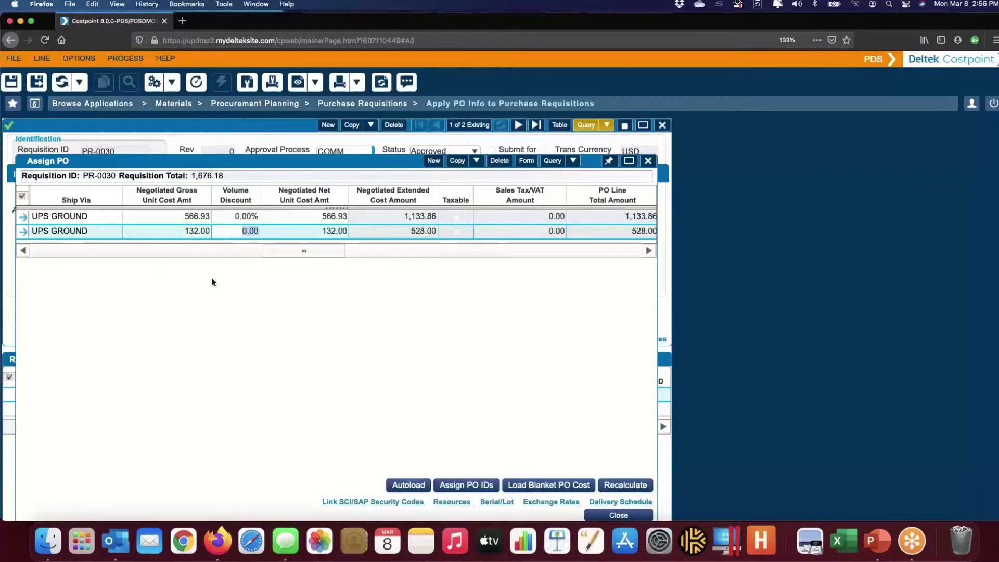
click(38, 254)
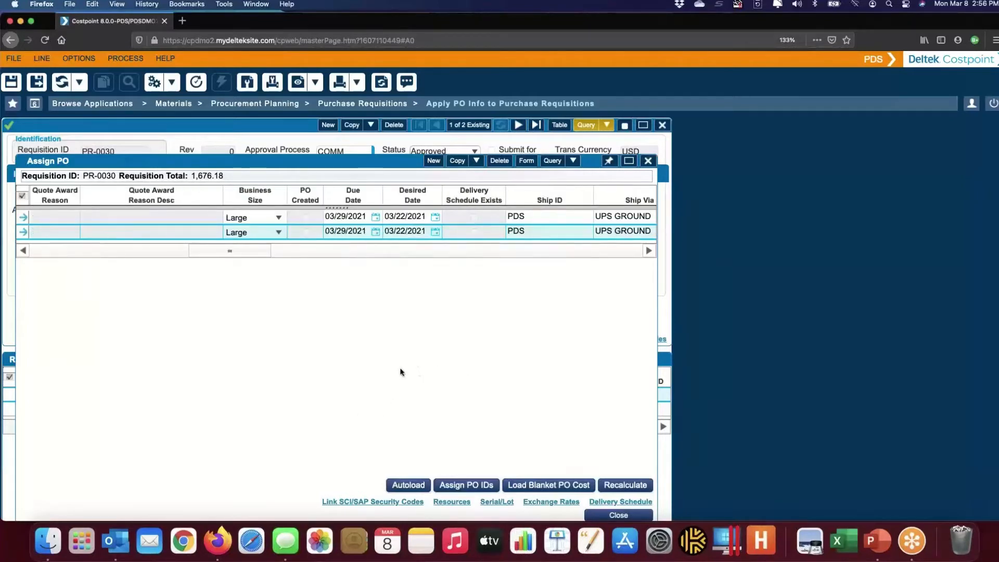
drag(258, 255, 90, 260)
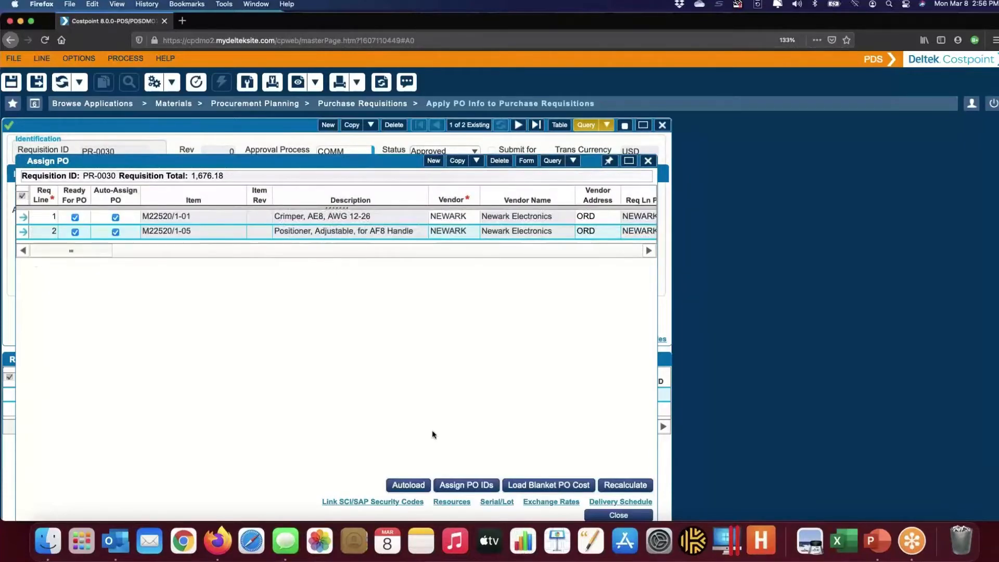
- Close the PO assignment lines and save the requisition's changes
click(607, 515)
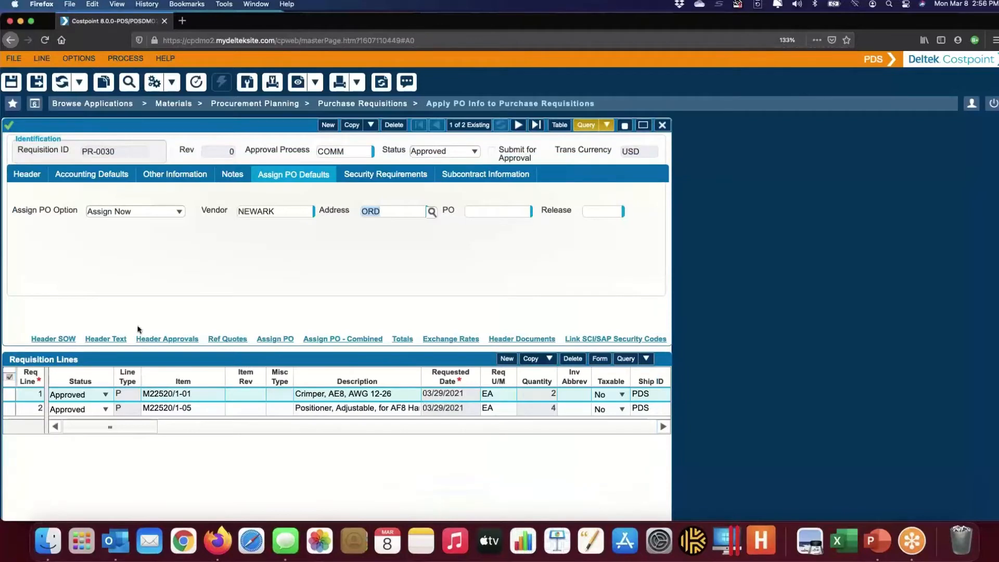
click(37, 81)
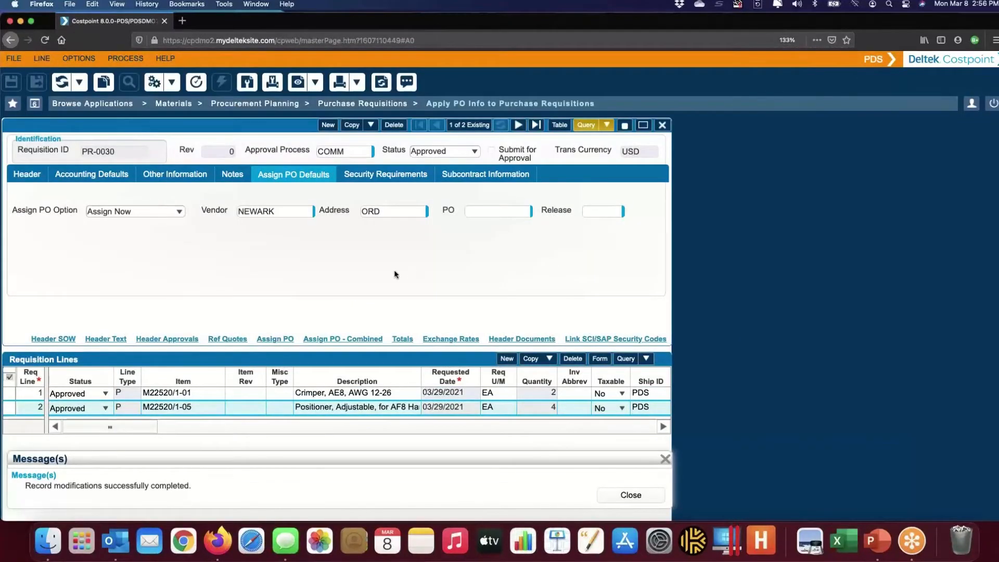
- Open Create Purchase Orders and limit the selection to one requisition, PR-0030
click(35, 103)
click(99, 245)
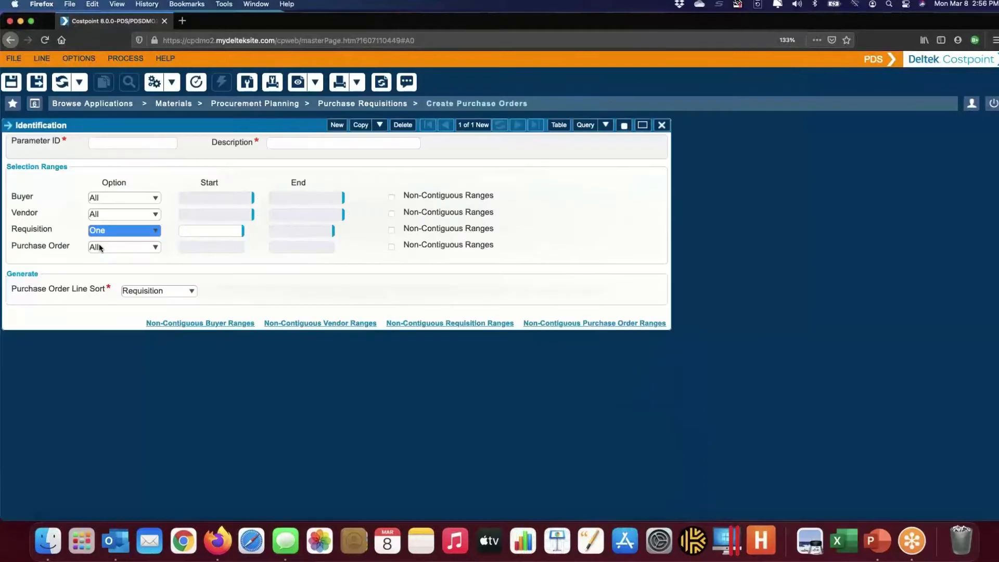
click(190, 230)
text(PR-)
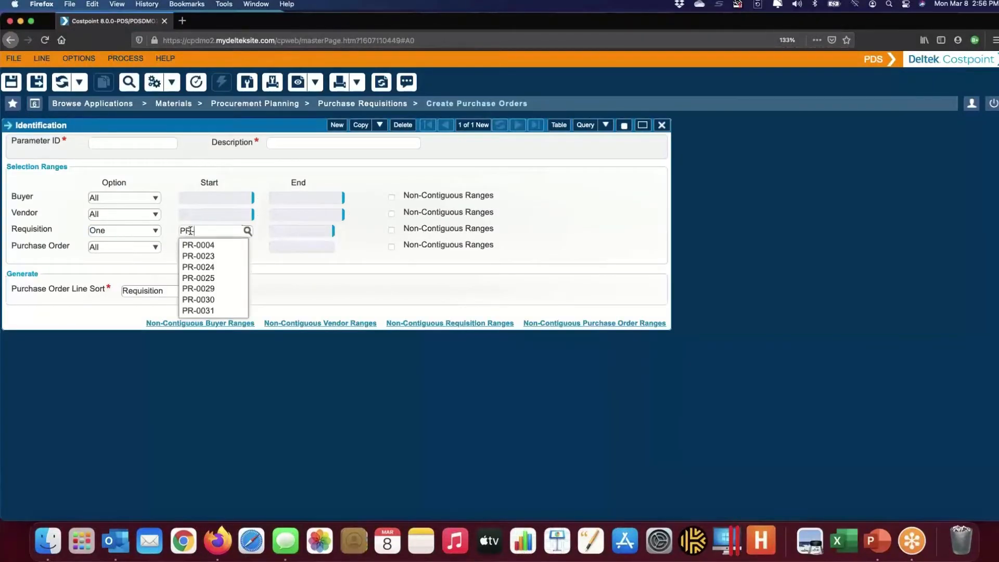
text(0030)
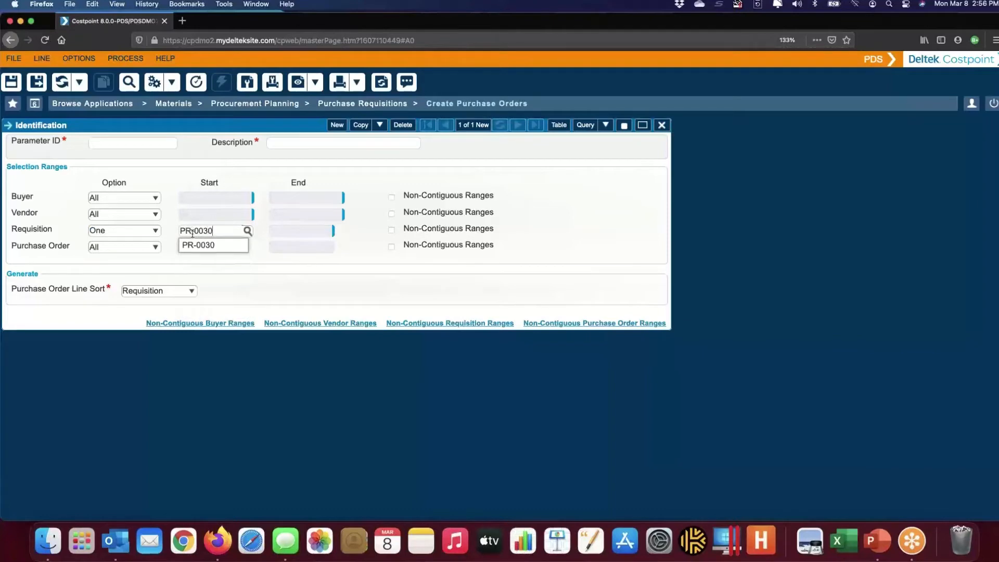
click(212, 245)
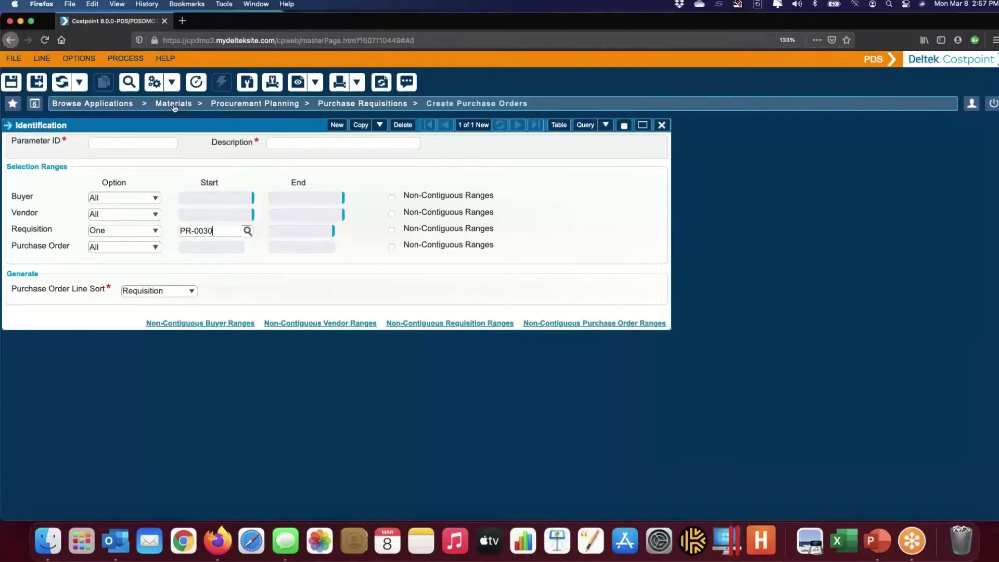
- Run the purchase order creation, save the report pppgpo.pdf as a file and dismiss the completion message
click(171, 82)
click(179, 117)
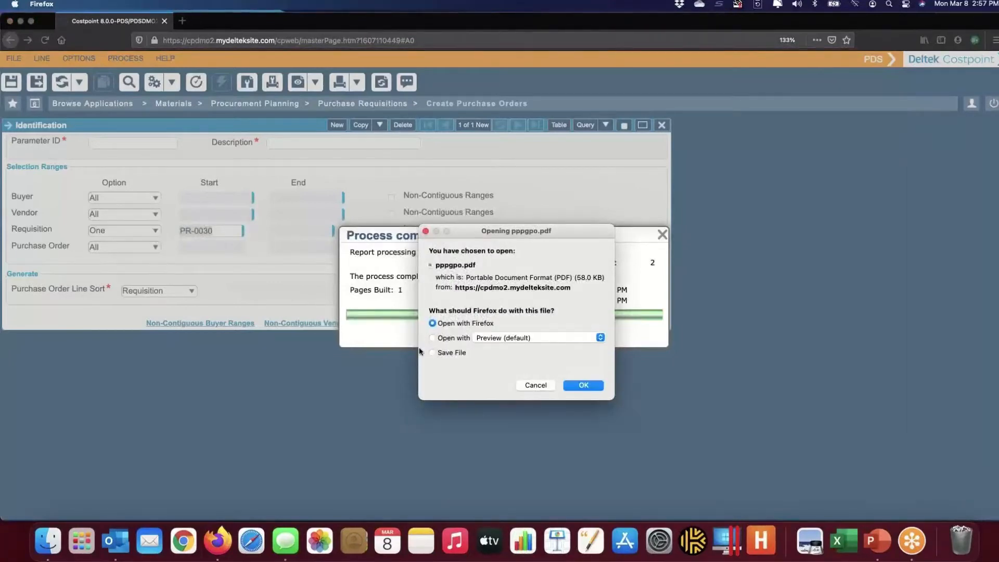
click(433, 353)
click(577, 387)
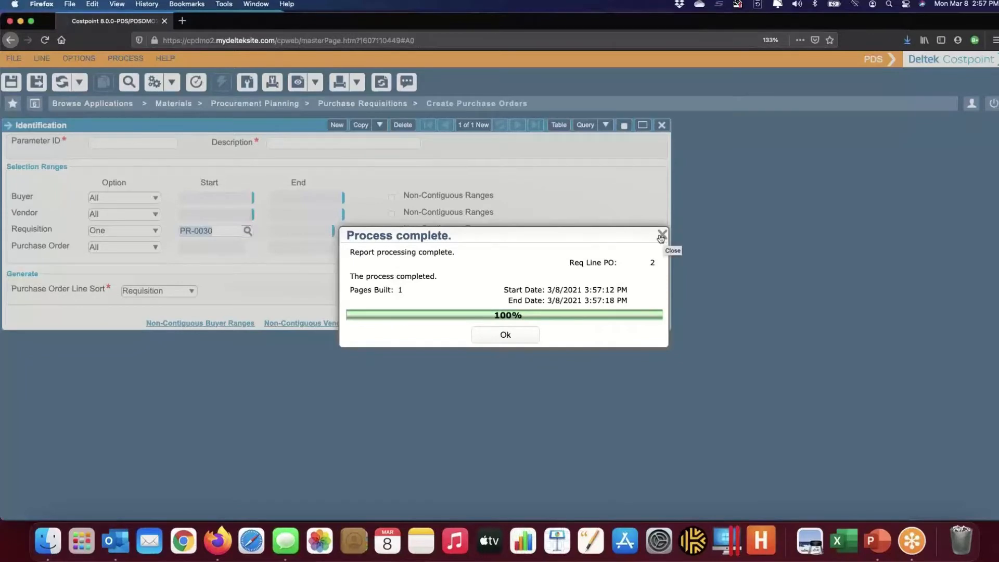
click(505, 336)
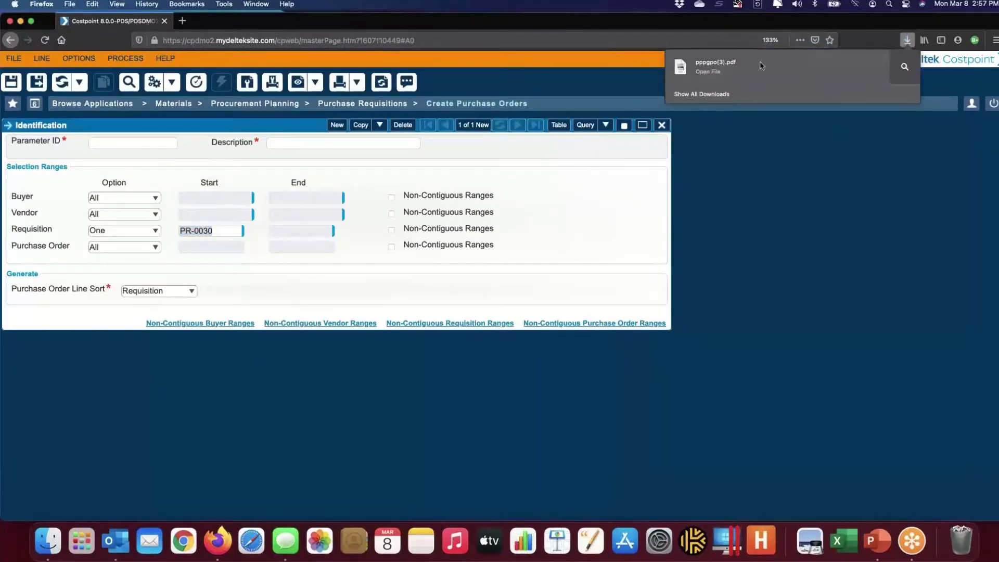
- Examine the requisition references, costs and desired dates in the downloaded Create Purchase Orders report, and close it
click(726, 66)
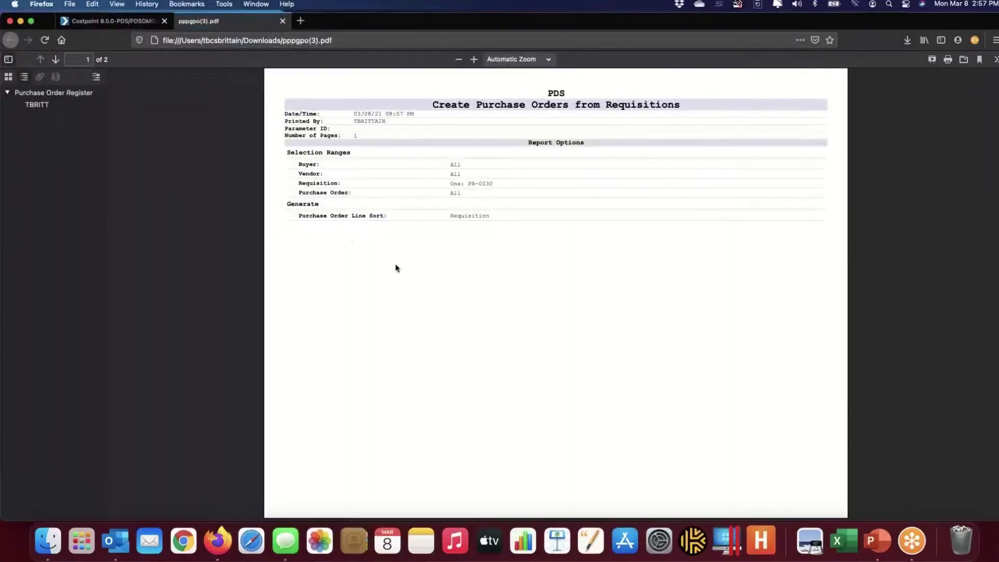
scroll(396, 268, down, 10)
scroll(396, 267, up, 1)
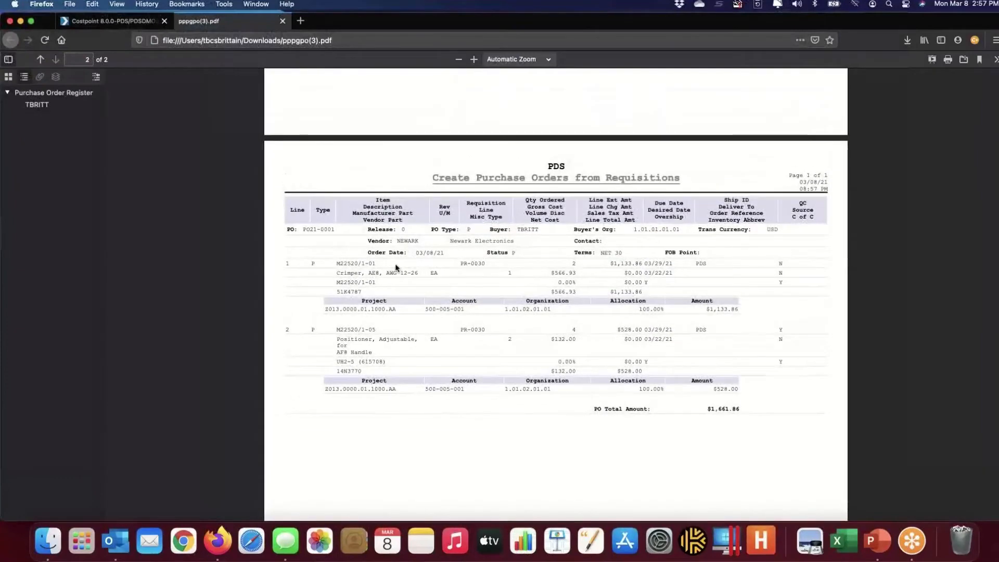
scroll(396, 268, up, 3)
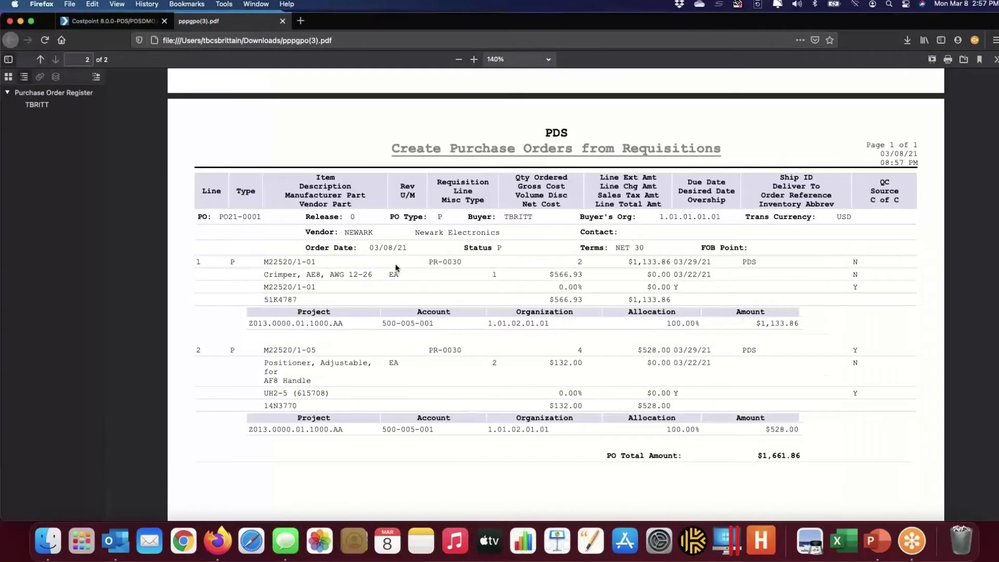
right_click(396, 267)
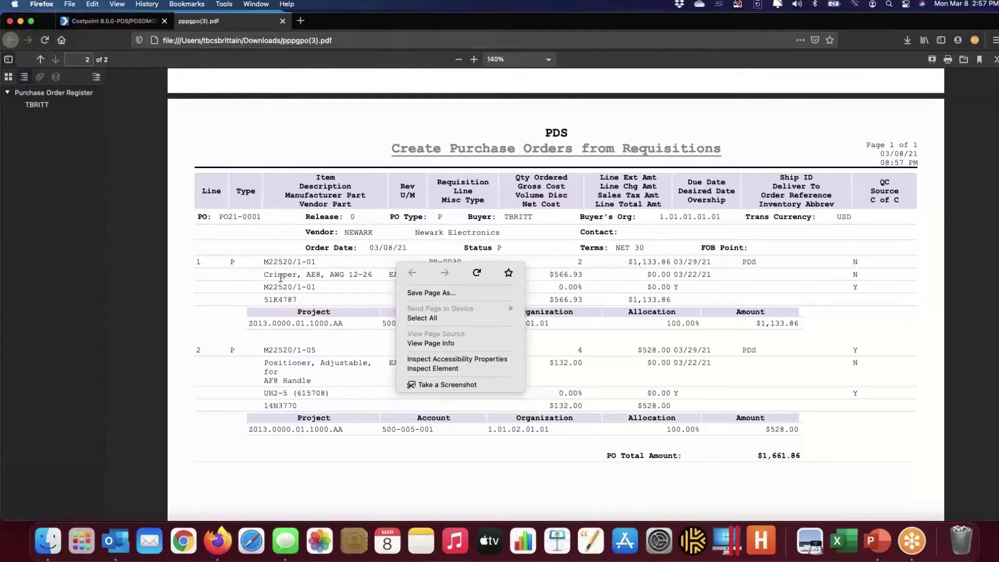
click(350, 291)
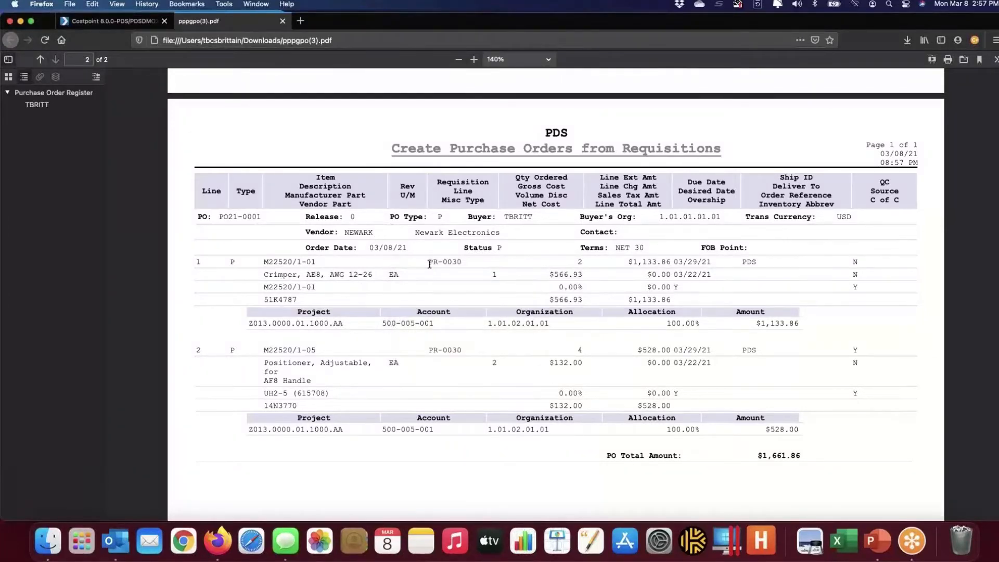
drag(428, 261, 470, 268)
drag(426, 351, 462, 357)
click(490, 367)
drag(554, 363, 583, 363)
drag(674, 274, 710, 278)
scroll(441, 164, up, 15)
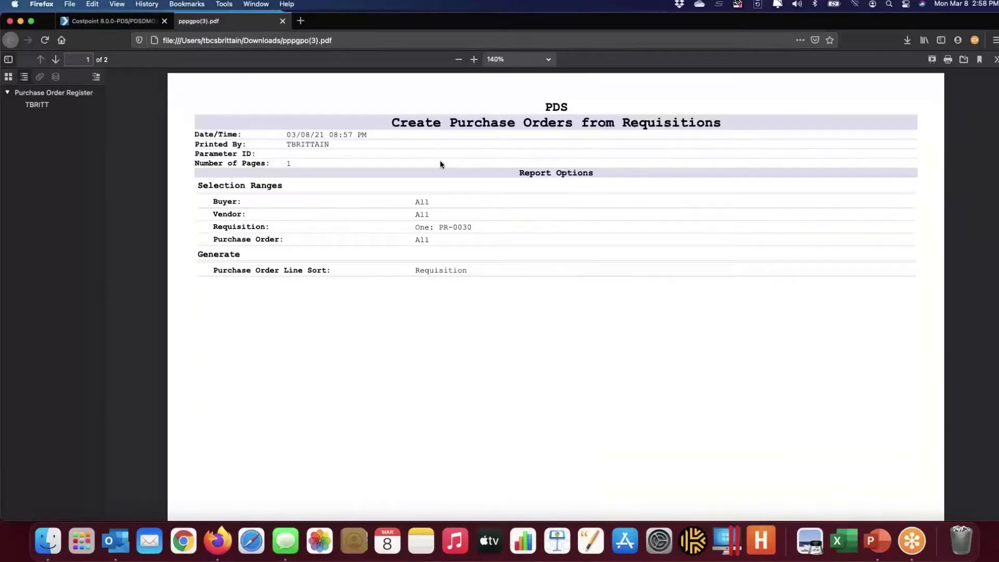
click(282, 21)
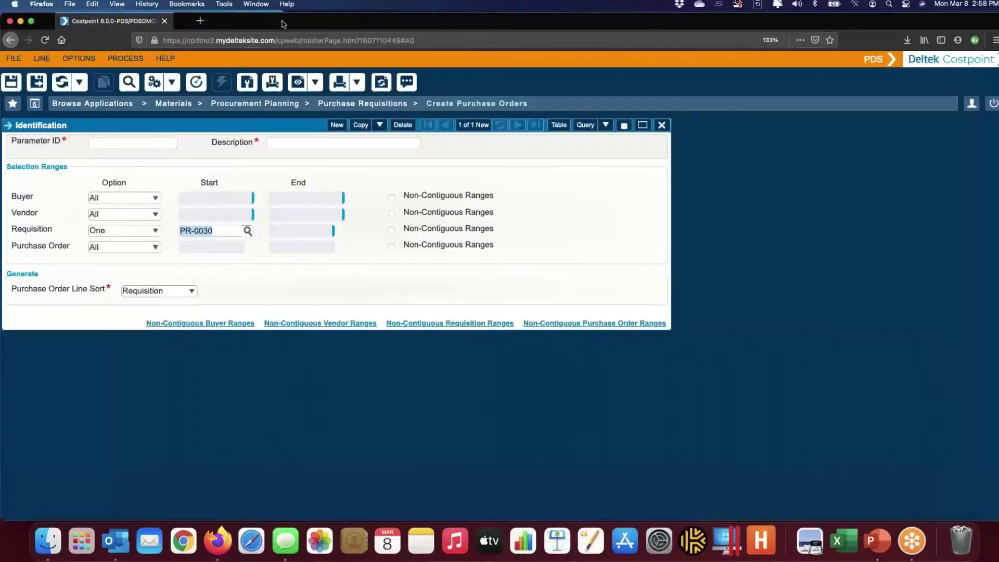
- Open Print Purchase Orders under Purchasing and select the purchase order created from requisition PR-0030
click(331, 104)
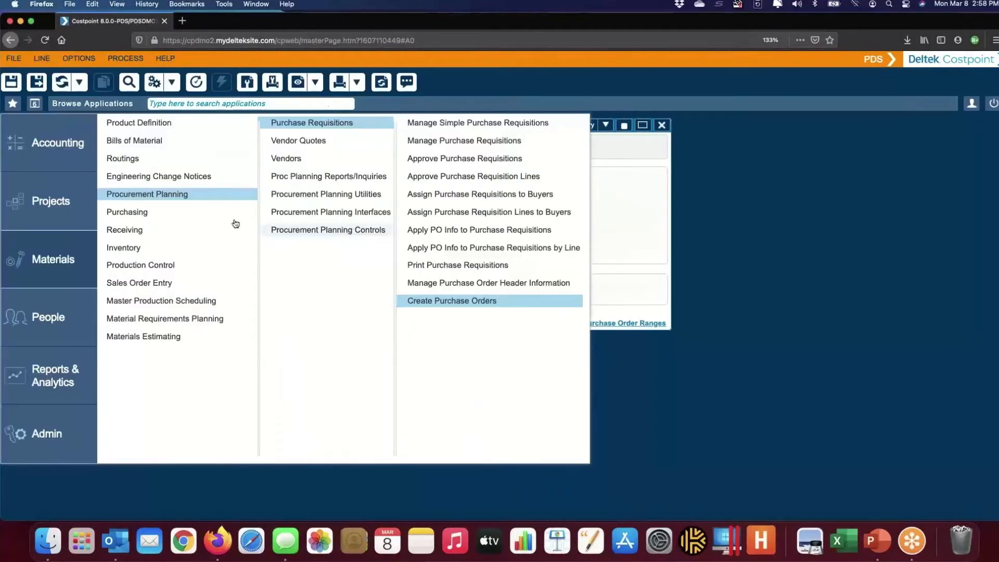
click(148, 213)
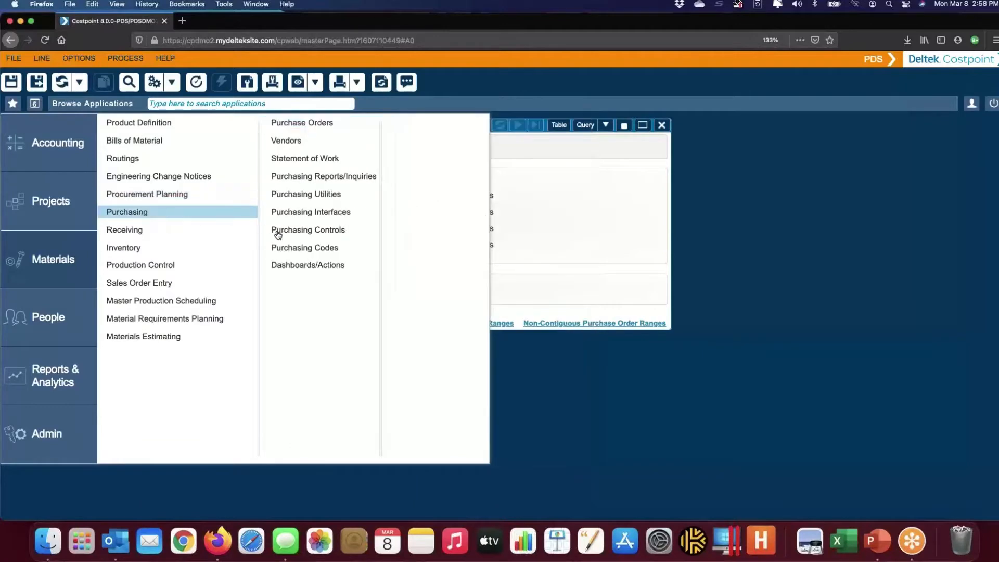
click(323, 123)
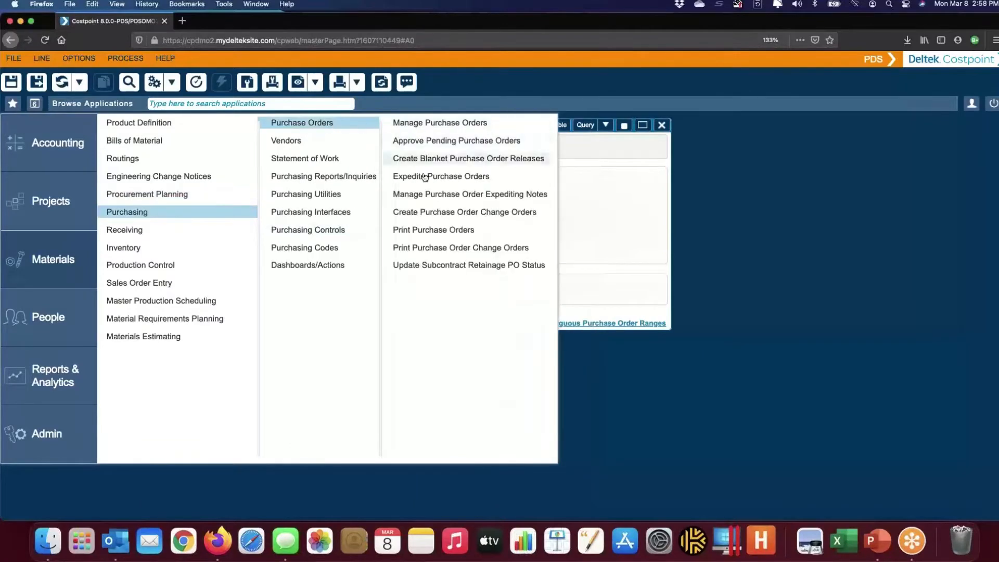
click(411, 230)
click(280, 203)
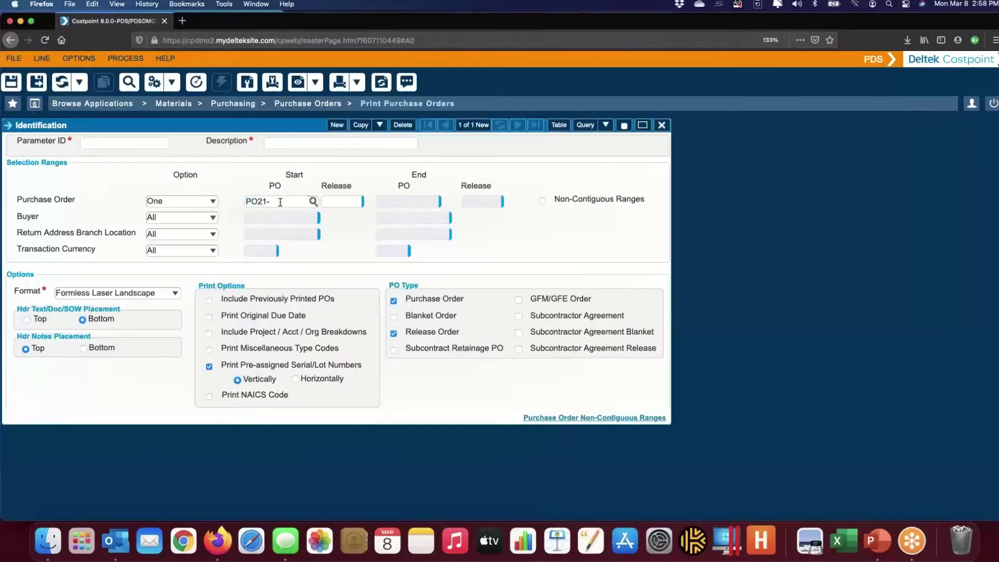
text(003)
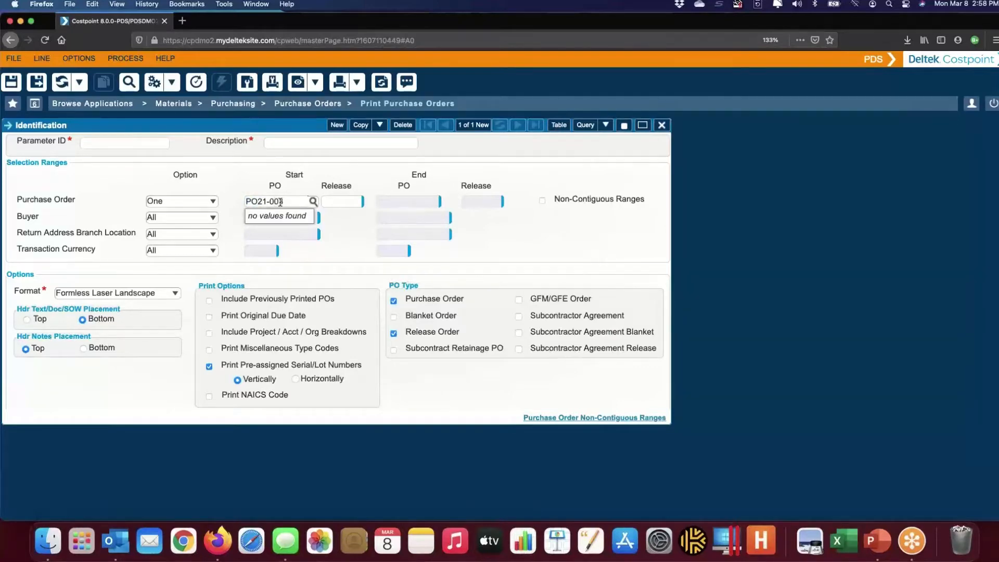
key(BackSpace)
key(BackSpace)
key(BackSpace)
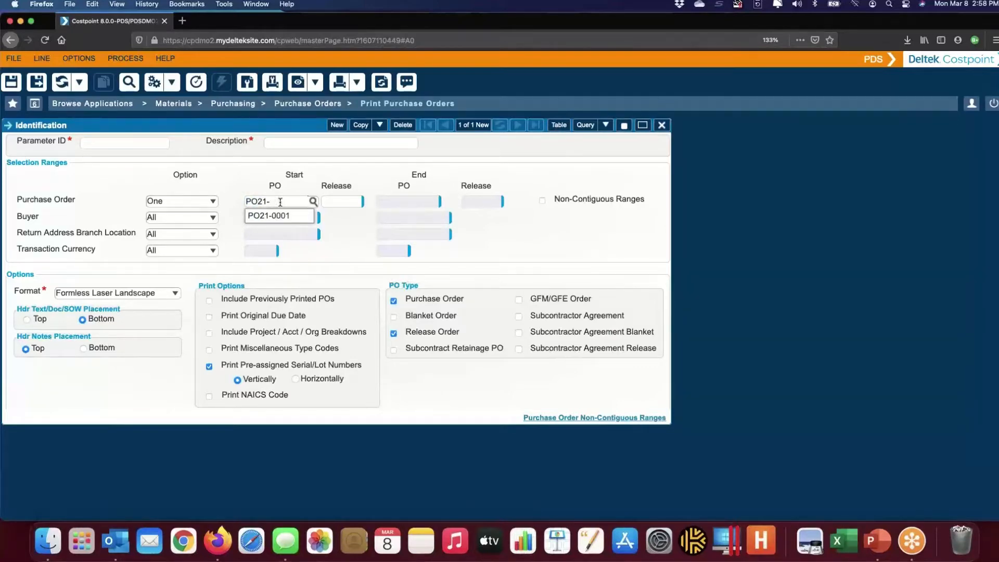
click(280, 215)
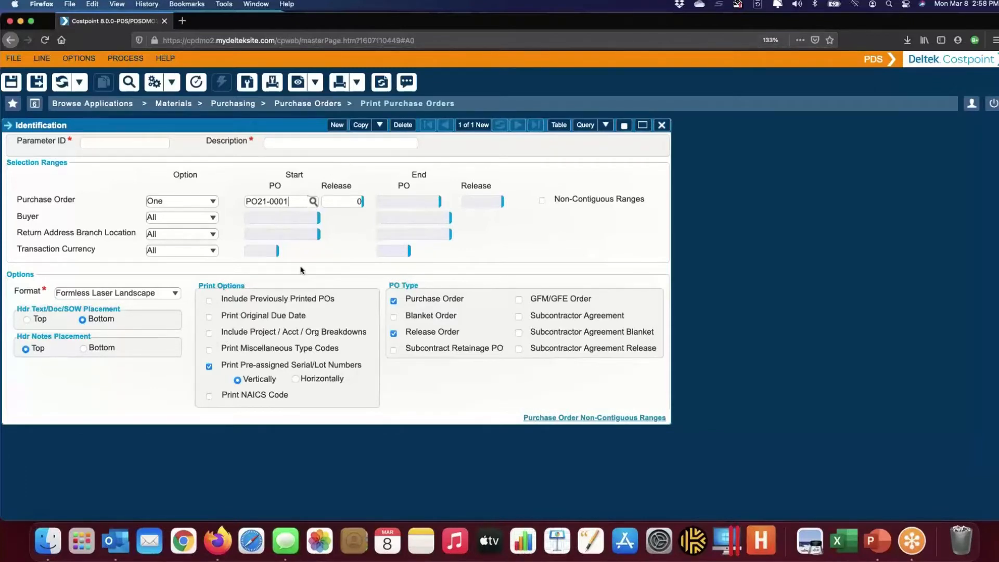
- Preview the selected purchase order and check its vendor, ship-to, header text and line details
click(299, 85)
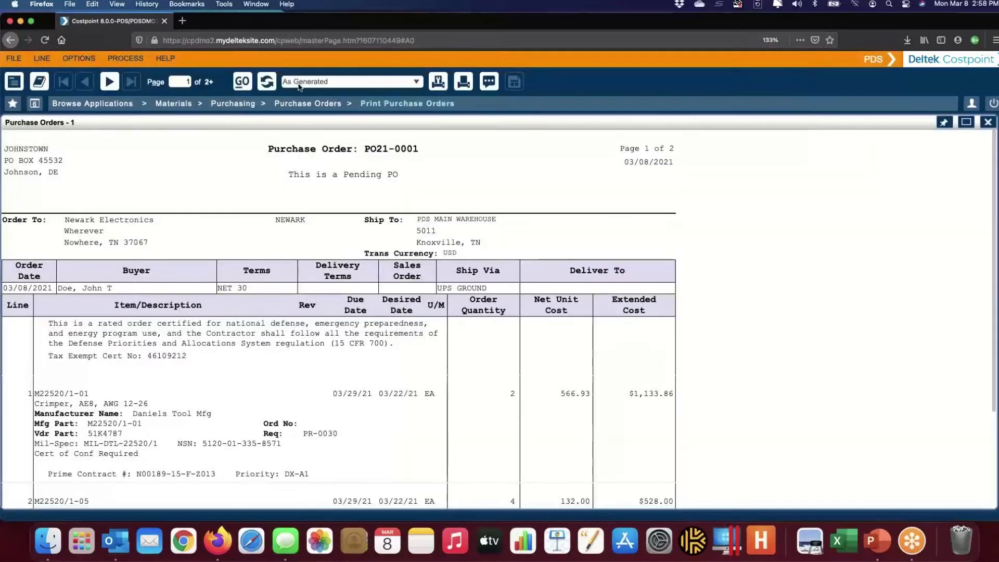
scroll(246, 313, down, 5)
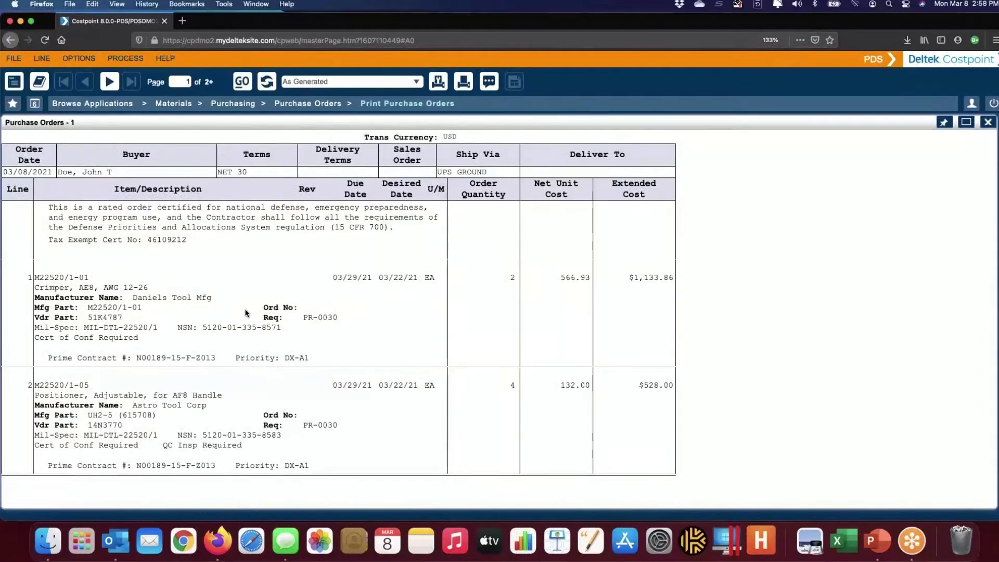
scroll(246, 301, up, 5)
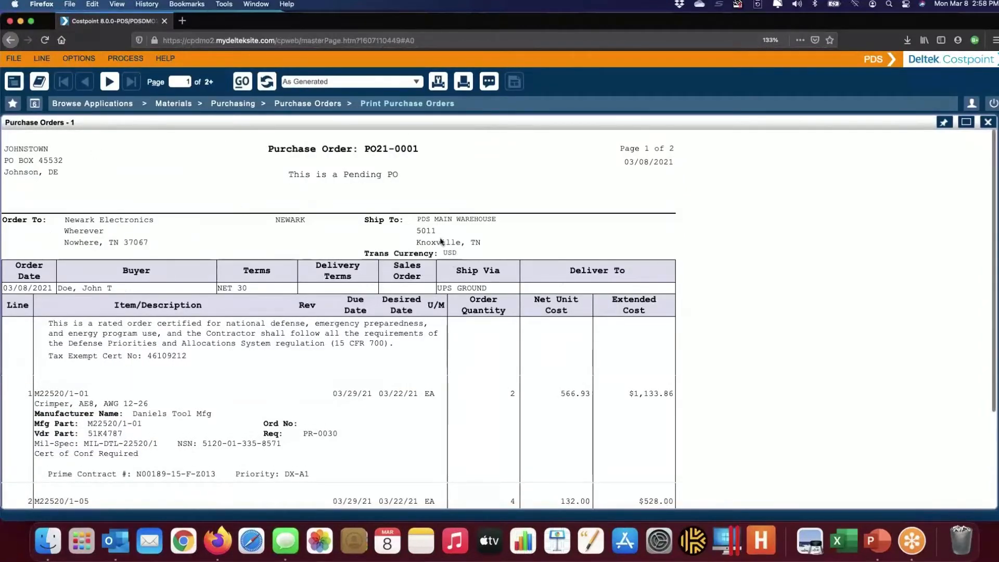
scroll(495, 237, down, 1)
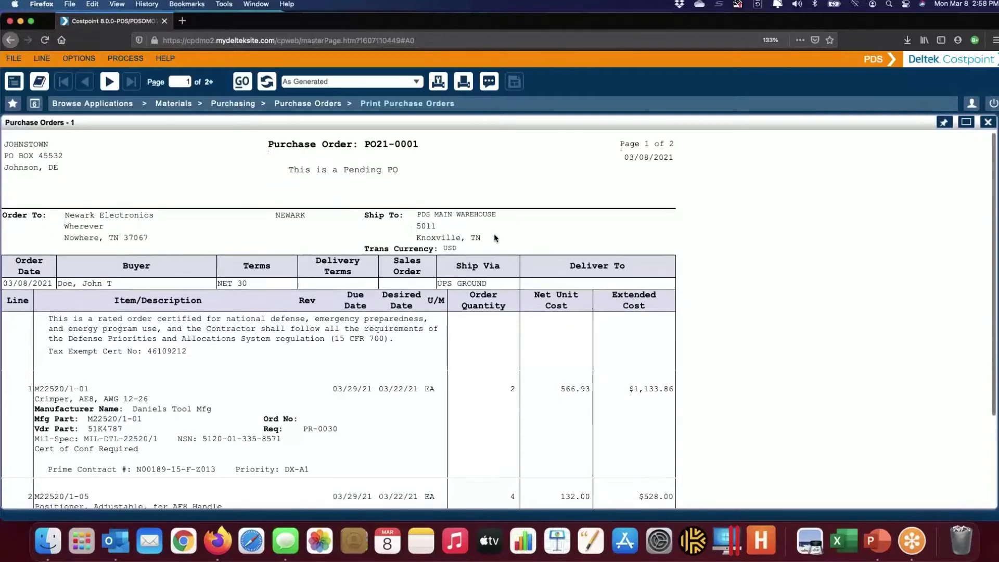
scroll(495, 238, down, 5)
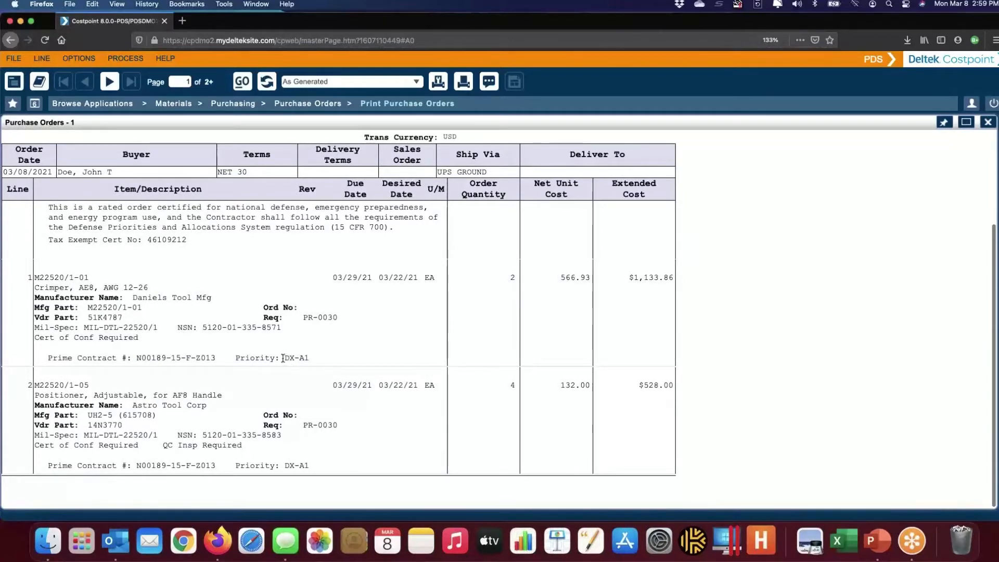
- Examine the first PO line's priority rating, item, manufacturer, manufacturer and vendor parts, NSN and certification requirement
drag(284, 358, 309, 358)
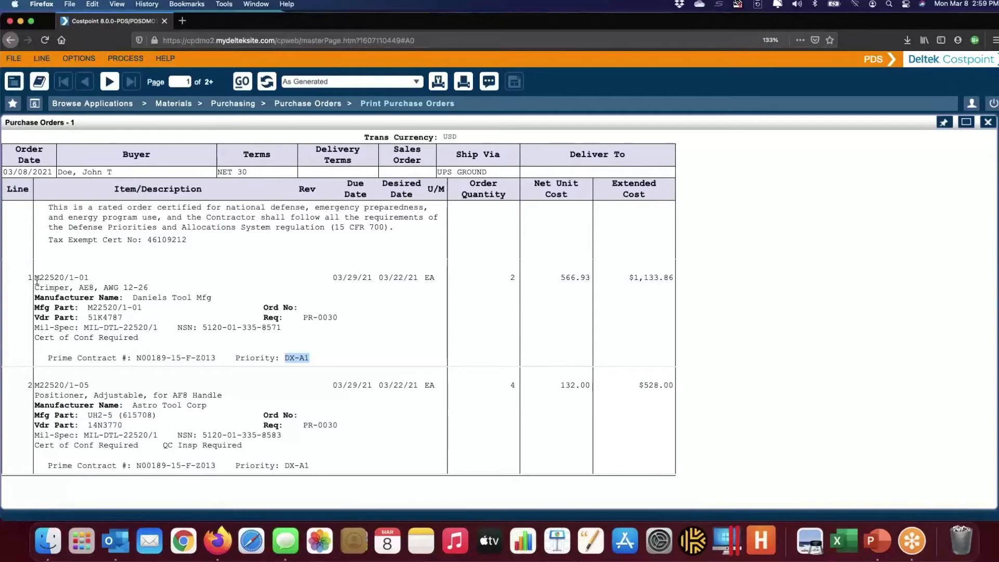
drag(35, 279, 91, 281)
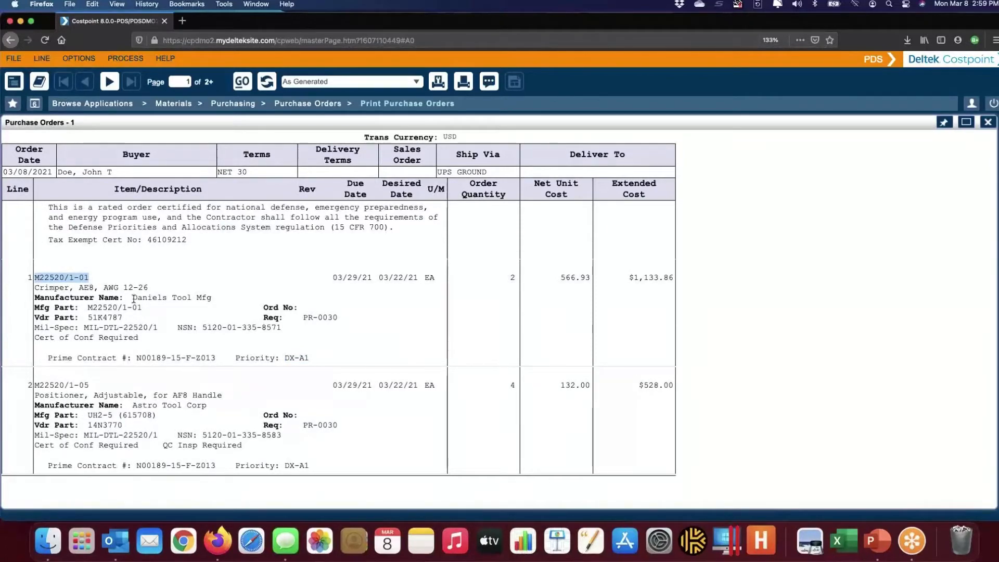
drag(133, 299, 215, 300)
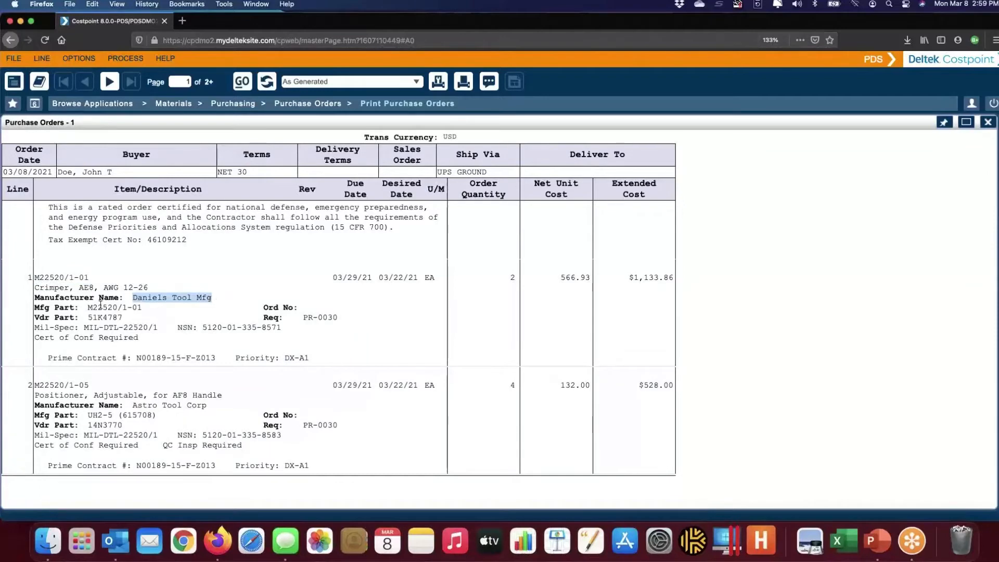
drag(89, 309, 150, 312)
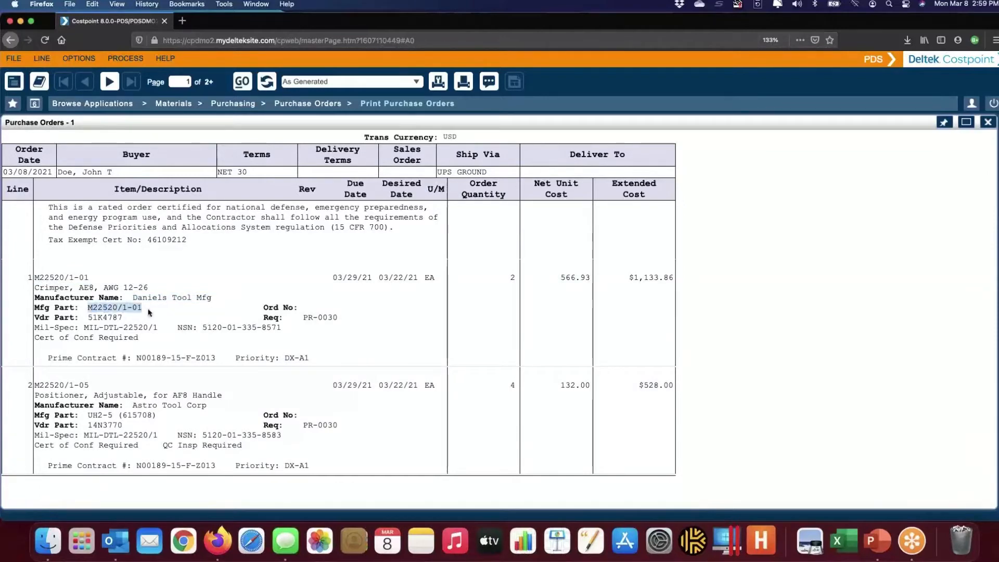
drag(88, 318, 317, 328)
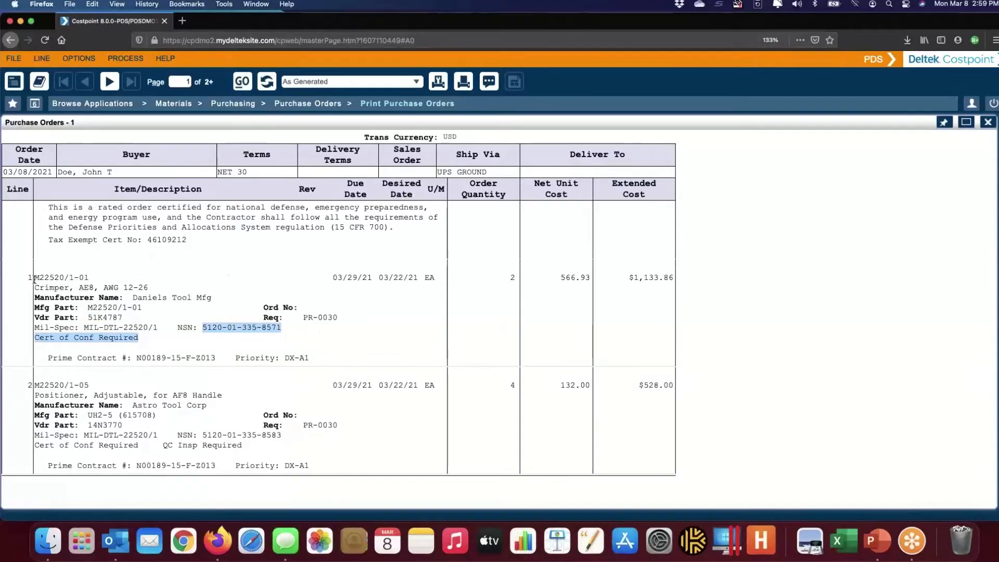
drag(34, 279, 101, 283)
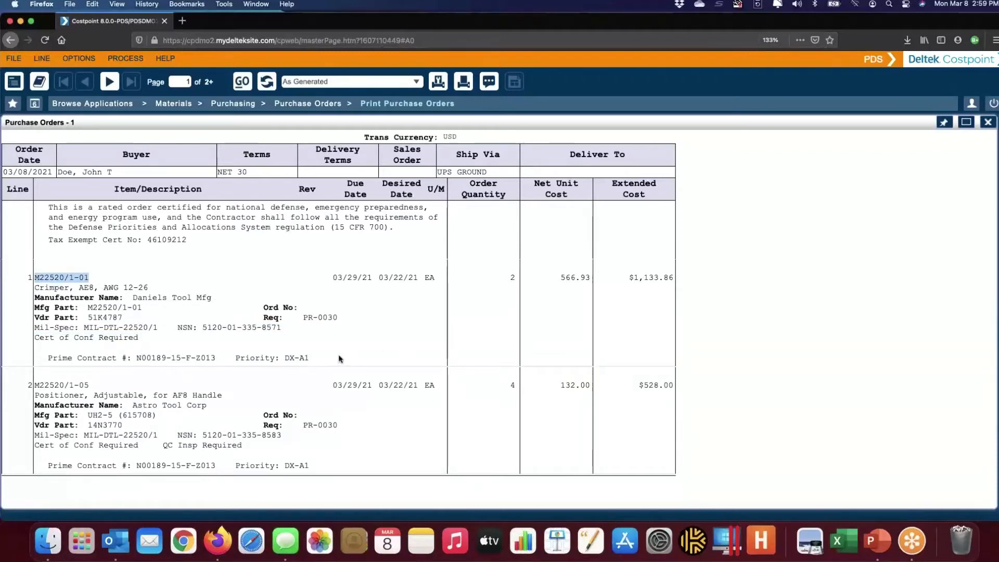
scroll(151, 207, up, 3)
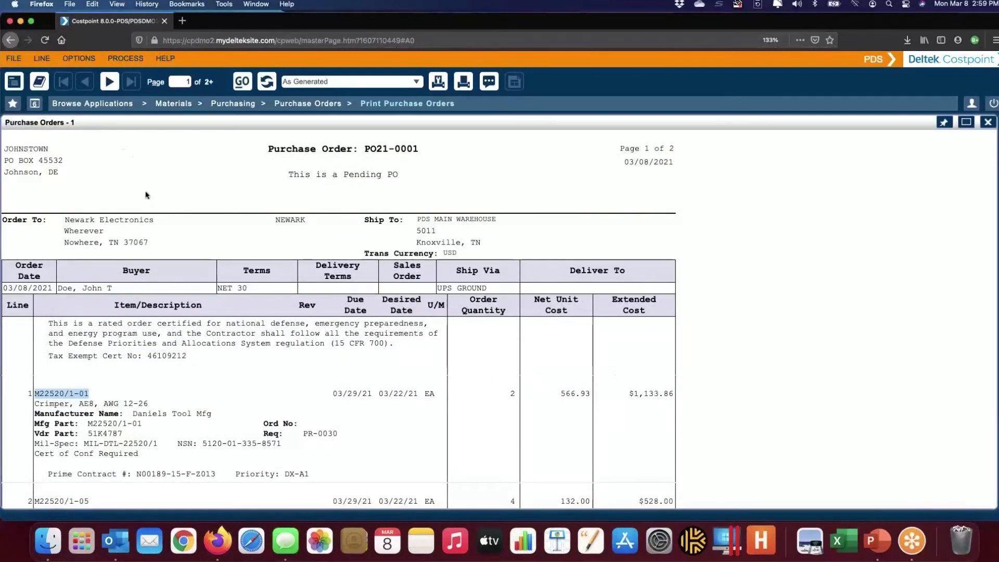
- Review the second PO line and the bill-to and total section on page 2 of the previewed order, and close the preview
scroll(146, 191, down, 3)
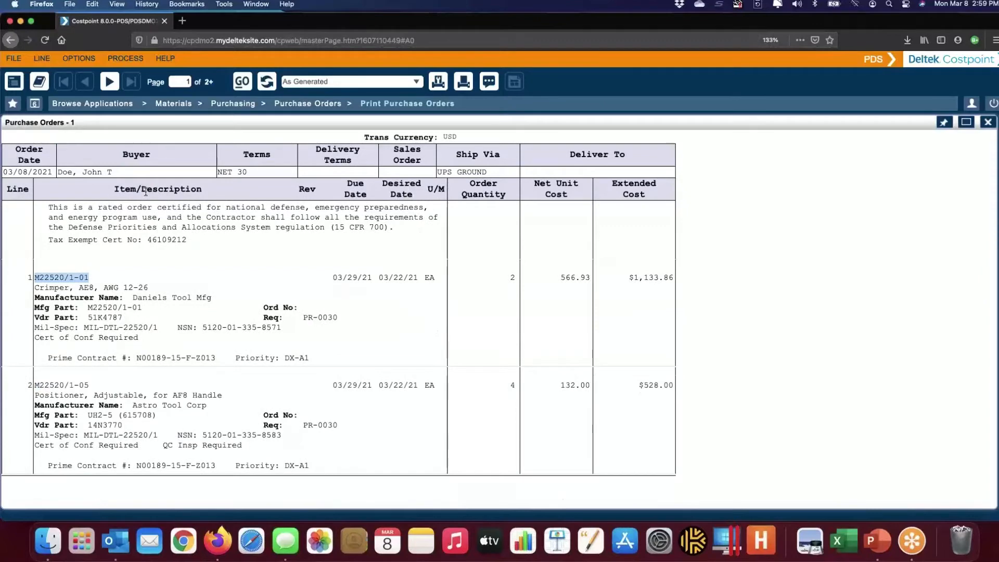
scroll(146, 191, up, 3)
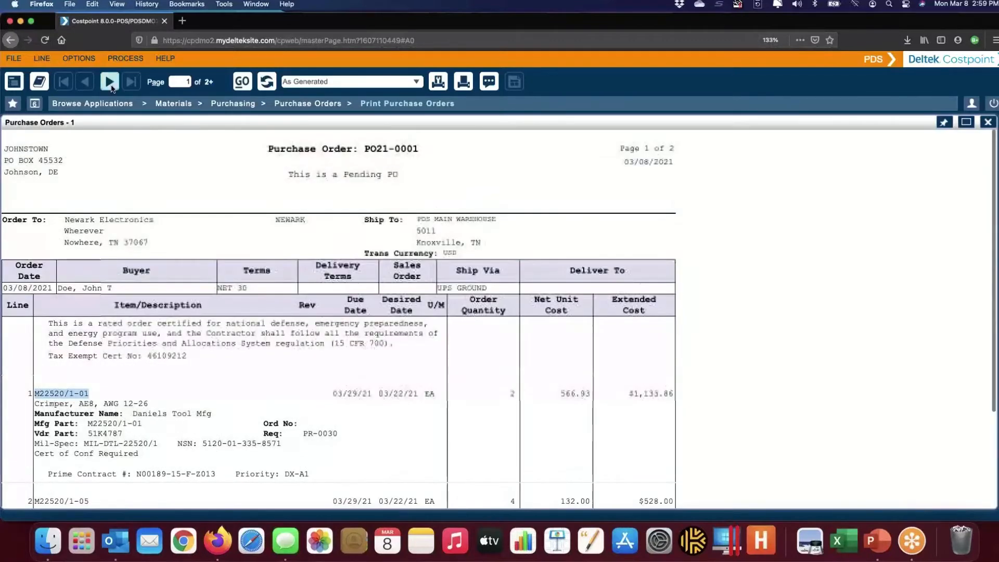
click(109, 81)
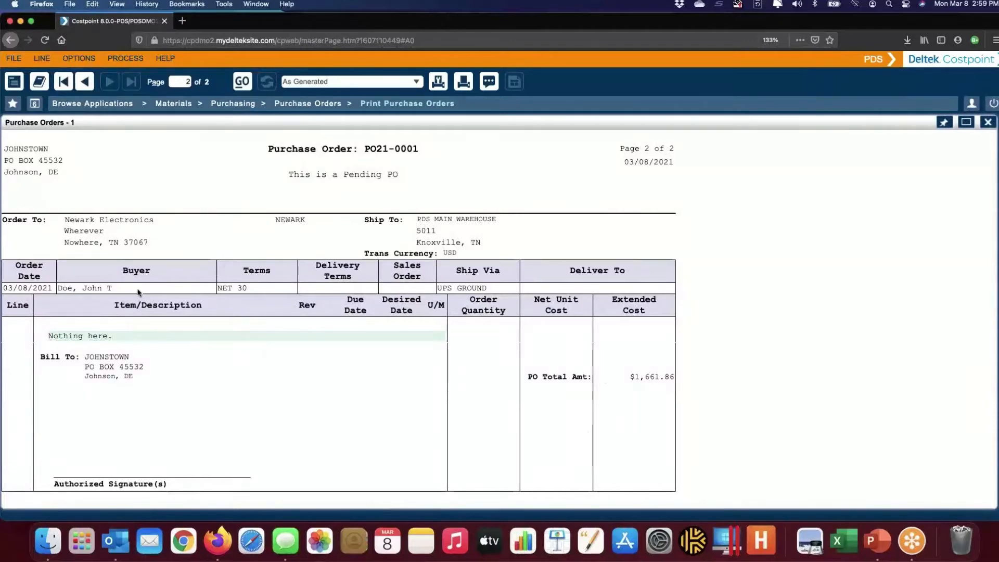
click(85, 83)
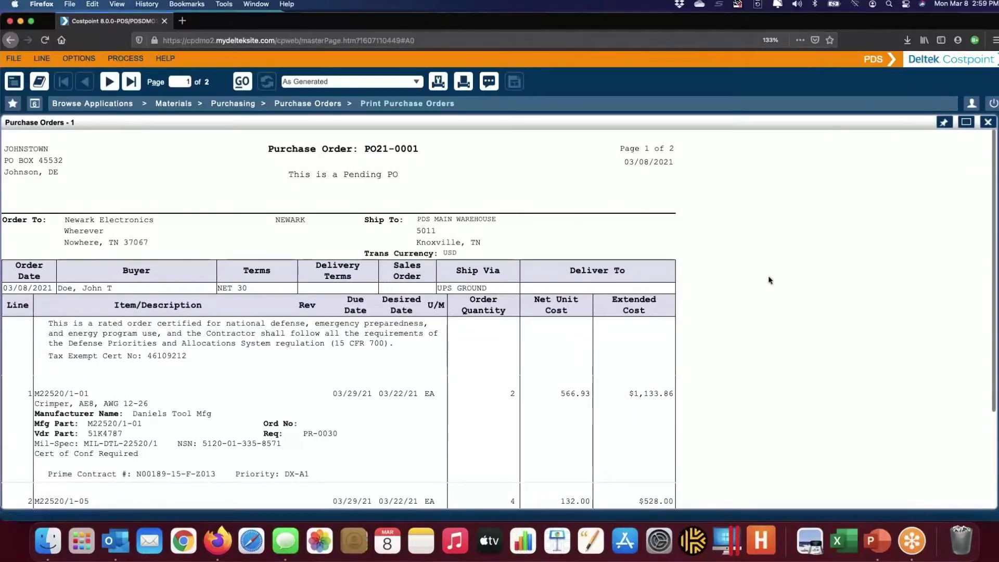
click(987, 122)
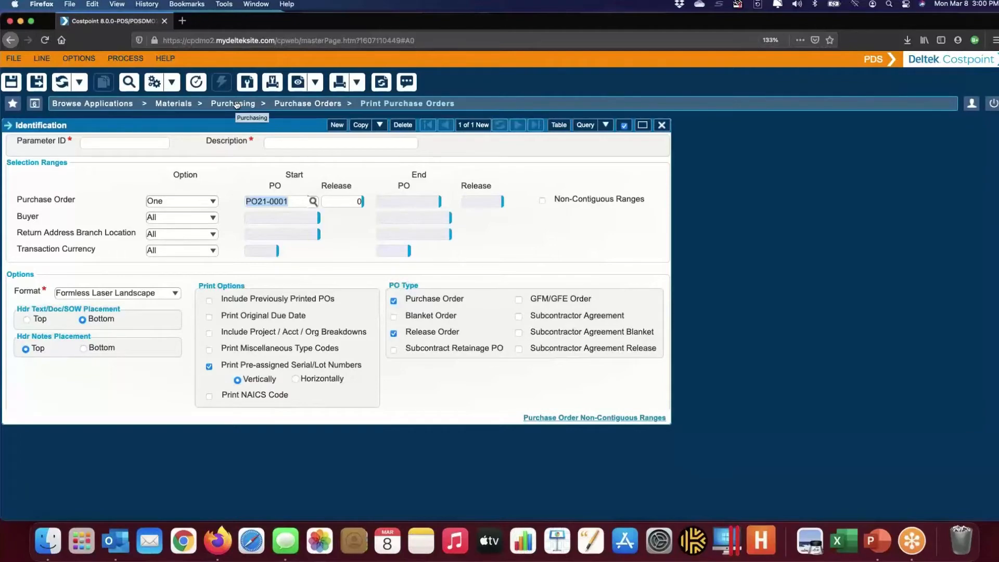
key(super+Tab)
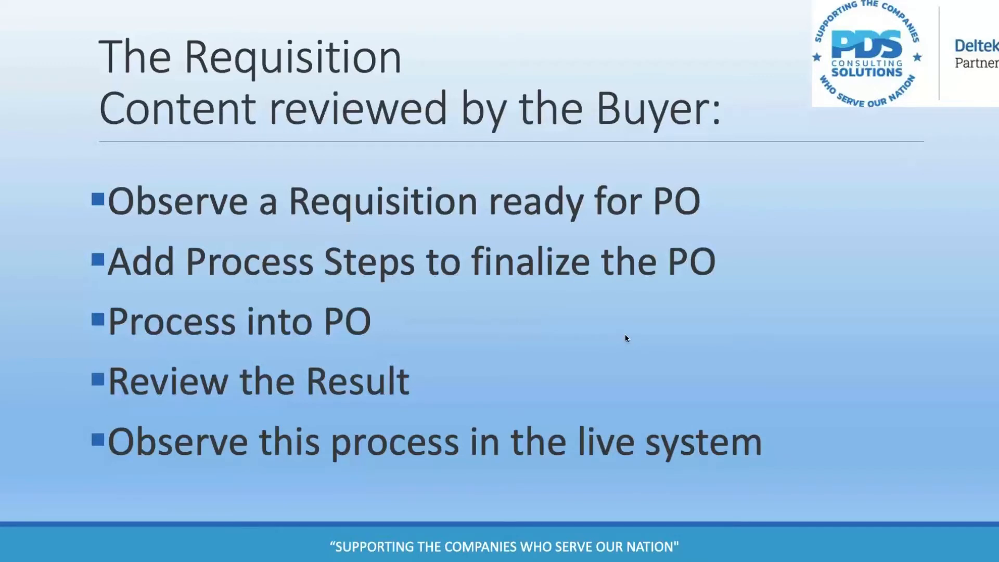
key(super+Tab)
key(super+Tab)
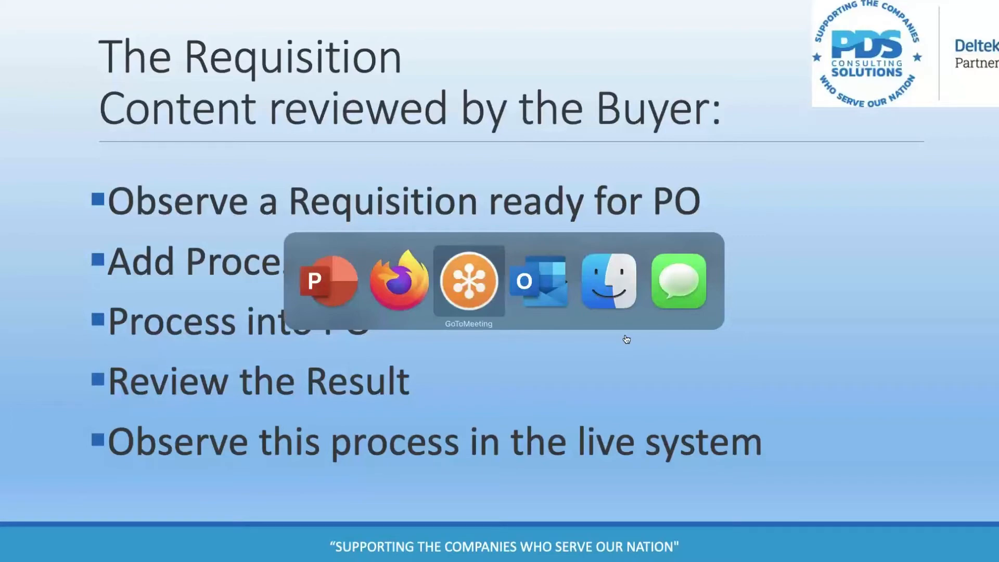
key(super+Tab)
key(super+Tab)
key(super+Tab)
key(super+Tab)
key(super+Tab)
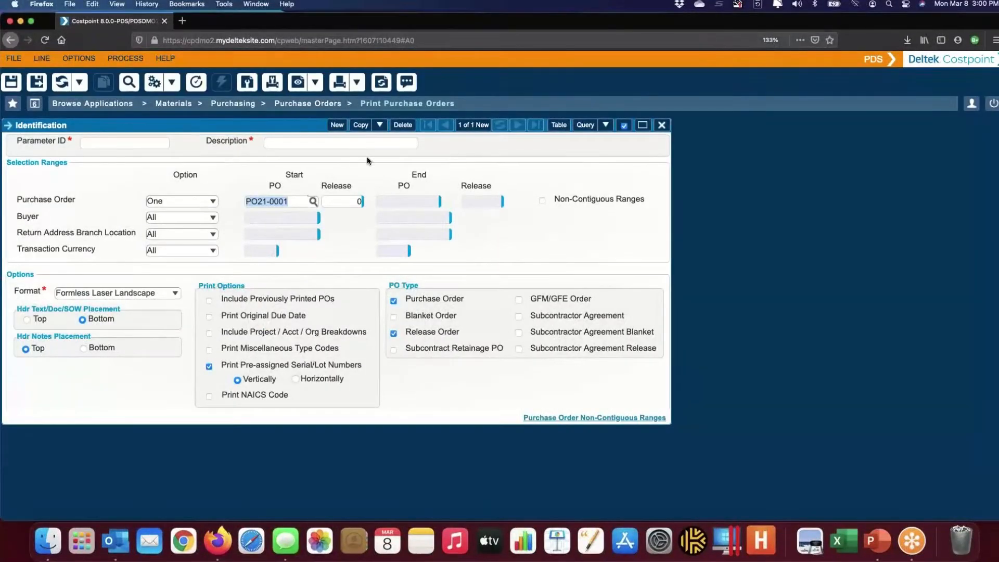
- Return to the open Apply PO Info to Purchase Requisitions application and bring up requisition PR-0031
click(34, 104)
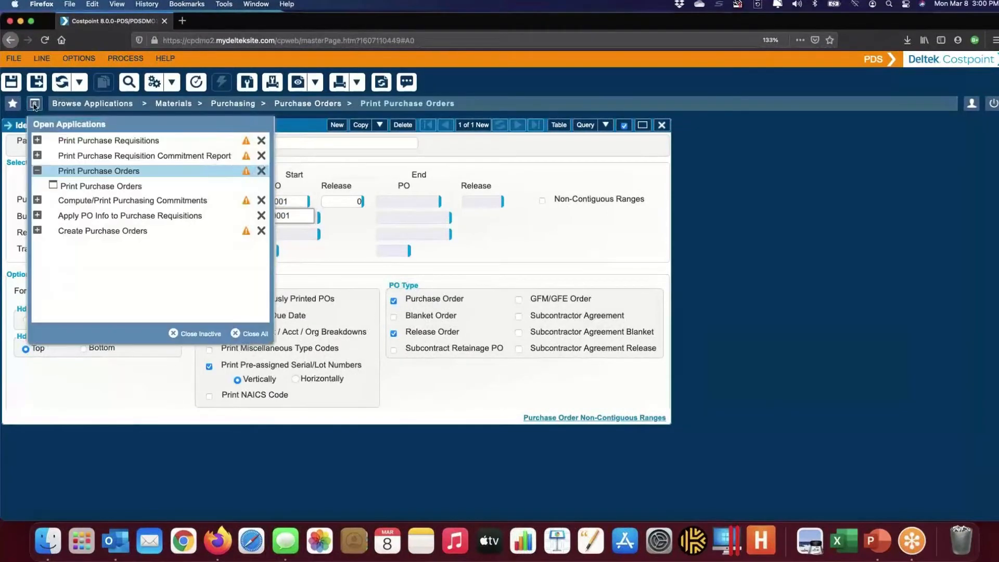
click(91, 215)
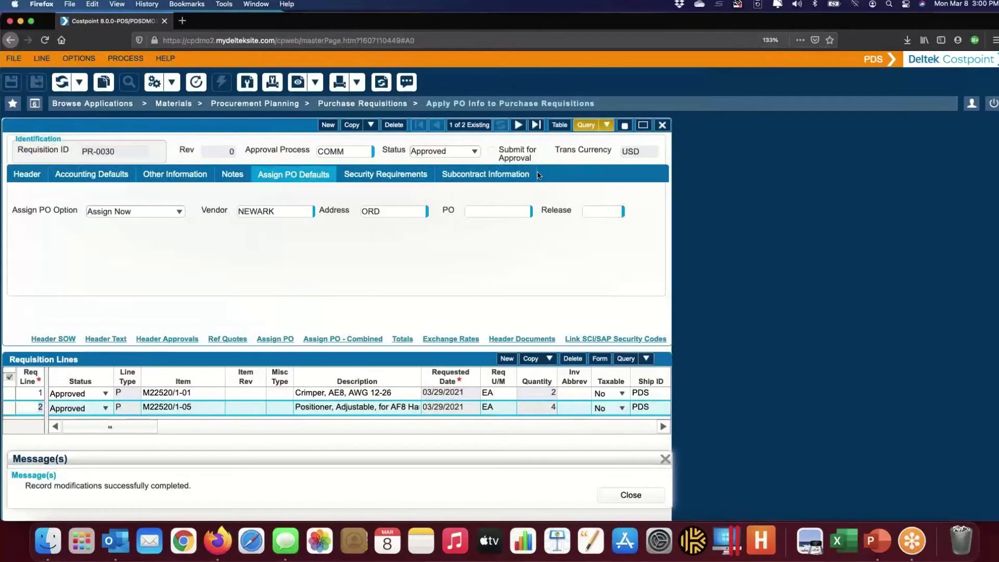
click(518, 125)
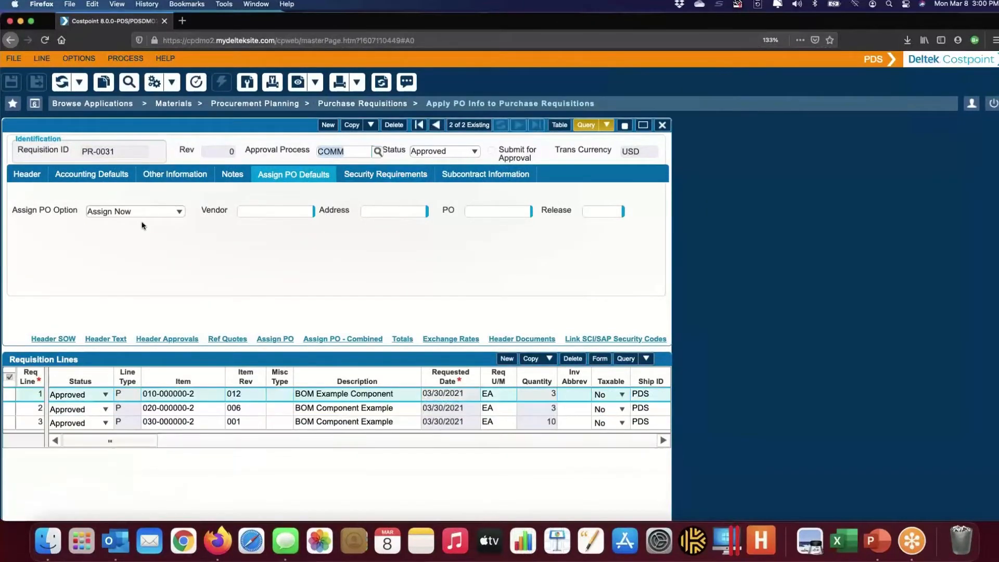
drag(82, 152, 126, 151)
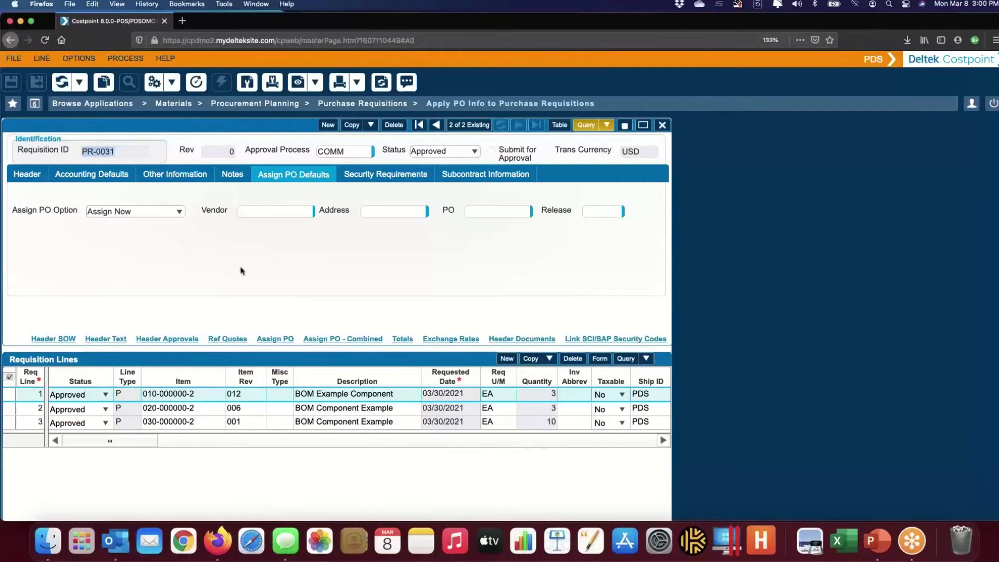
- Check the preferred vendors on the PR-0031 requisition lines and set the default PO vendor to ALL020
scroll(241, 270, down, 2)
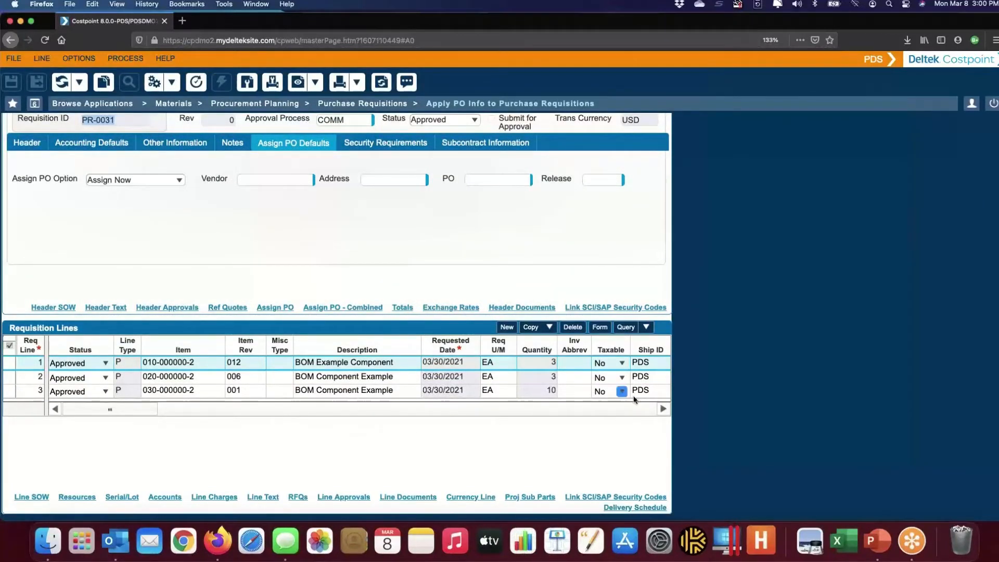
click(643, 410)
click(642, 410)
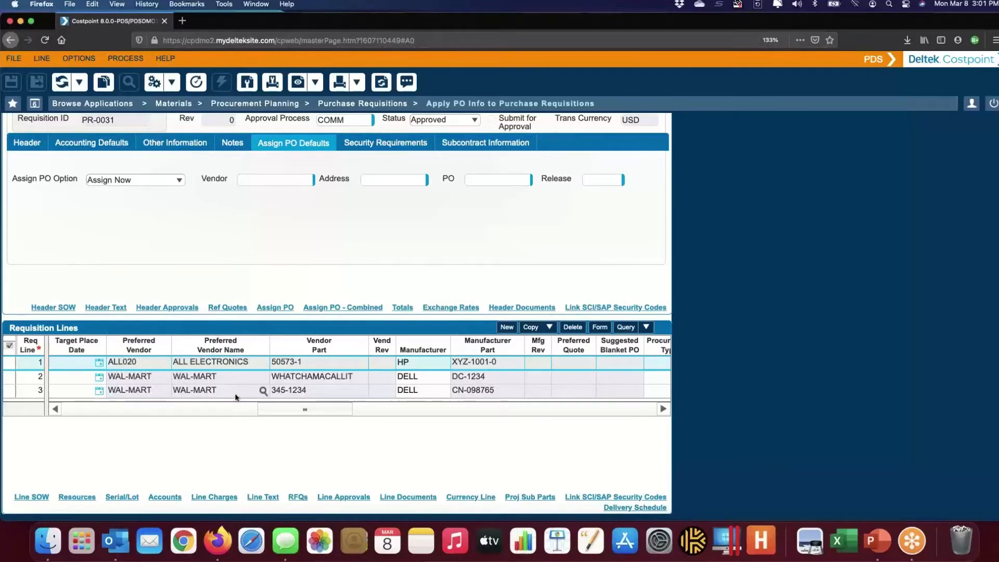
click(64, 413)
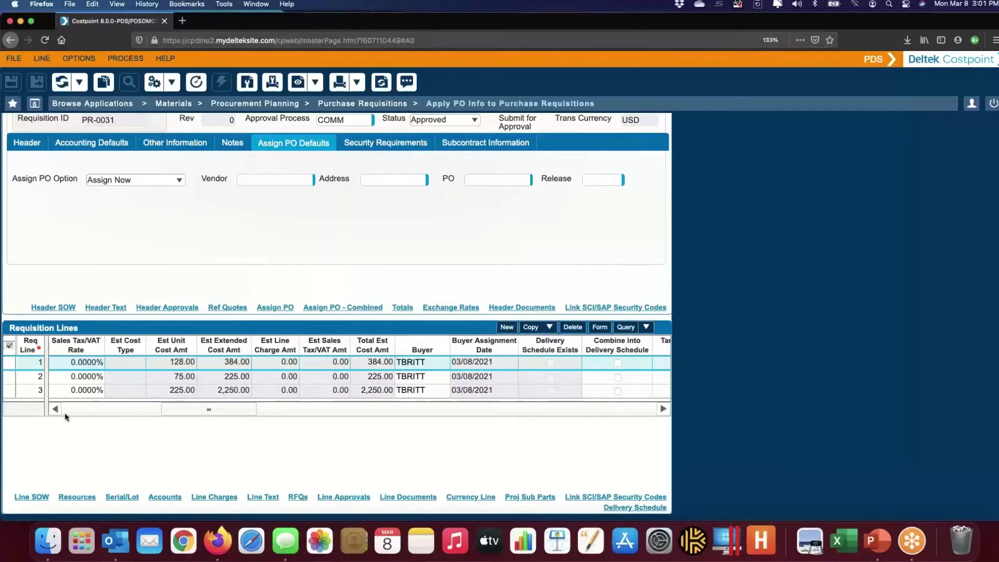
click(65, 413)
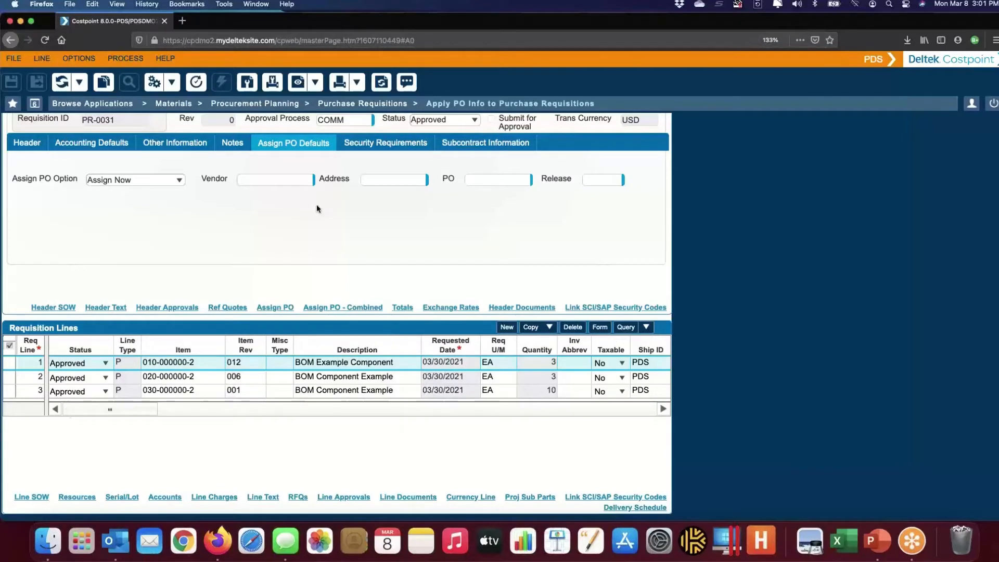
click(291, 180)
text(ALL)
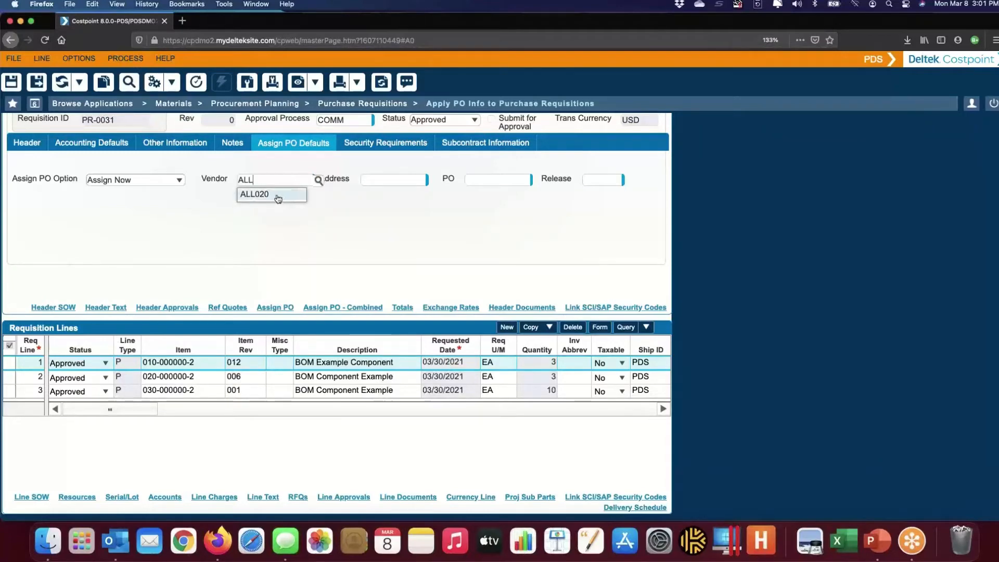
click(274, 196)
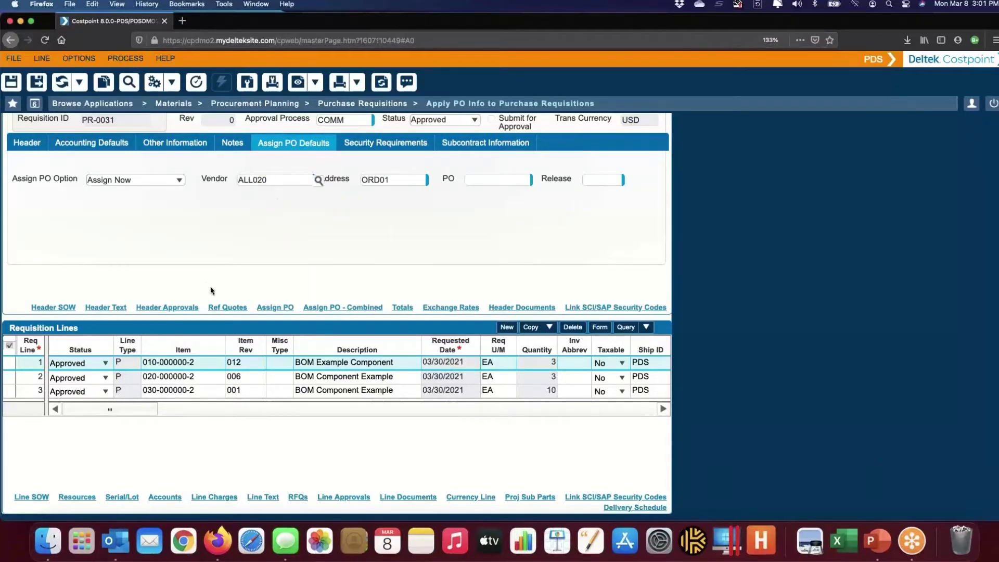
- Add a PO assignment for requisition line 1 with vendor ALL020, and check its purchase order, quantity and dates
click(276, 308)
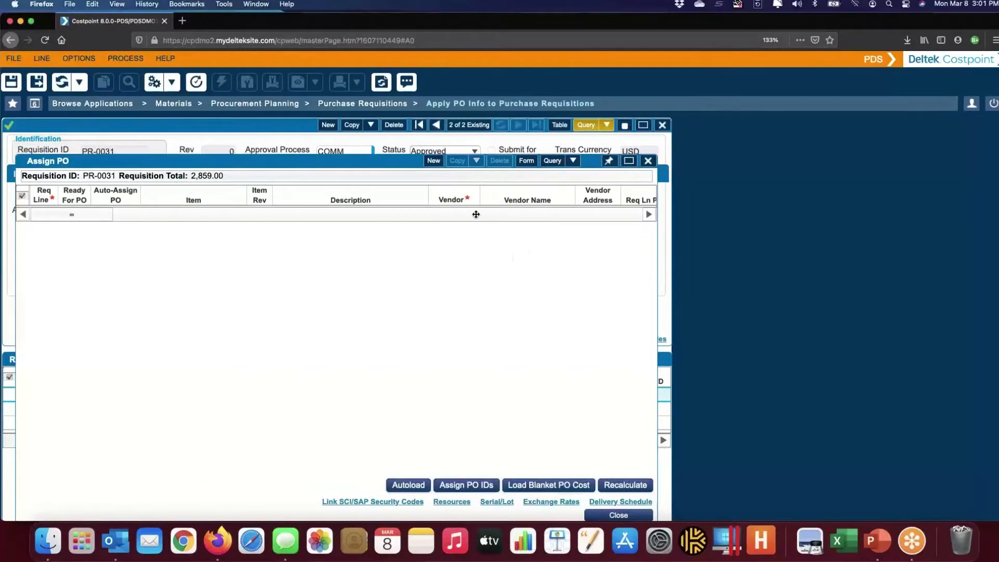
click(434, 161)
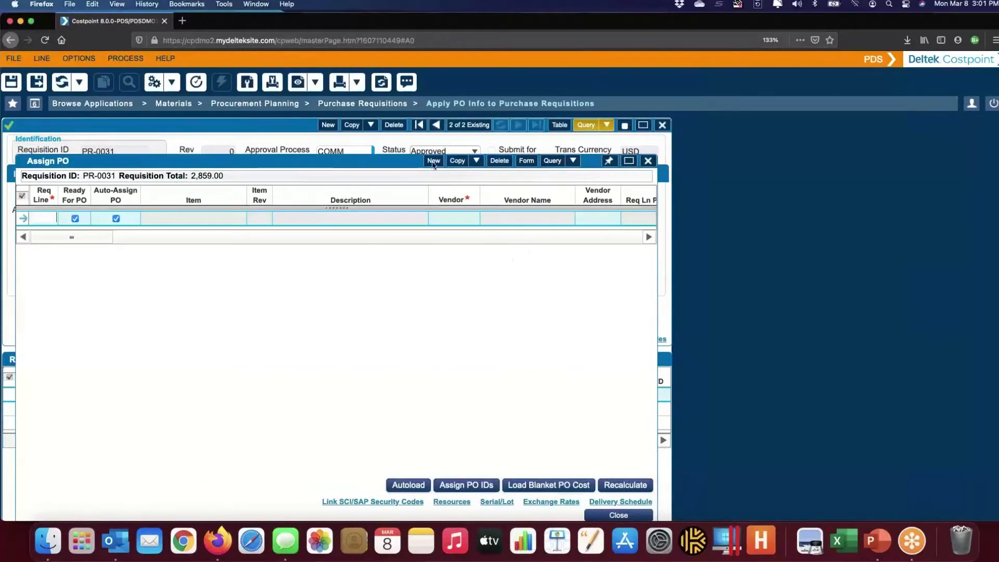
click(90, 223)
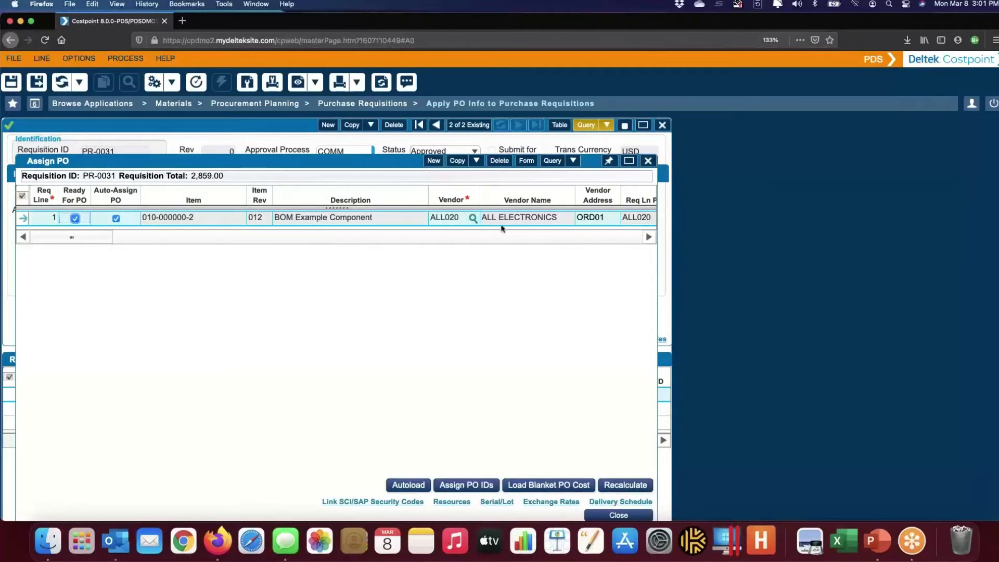
click(617, 240)
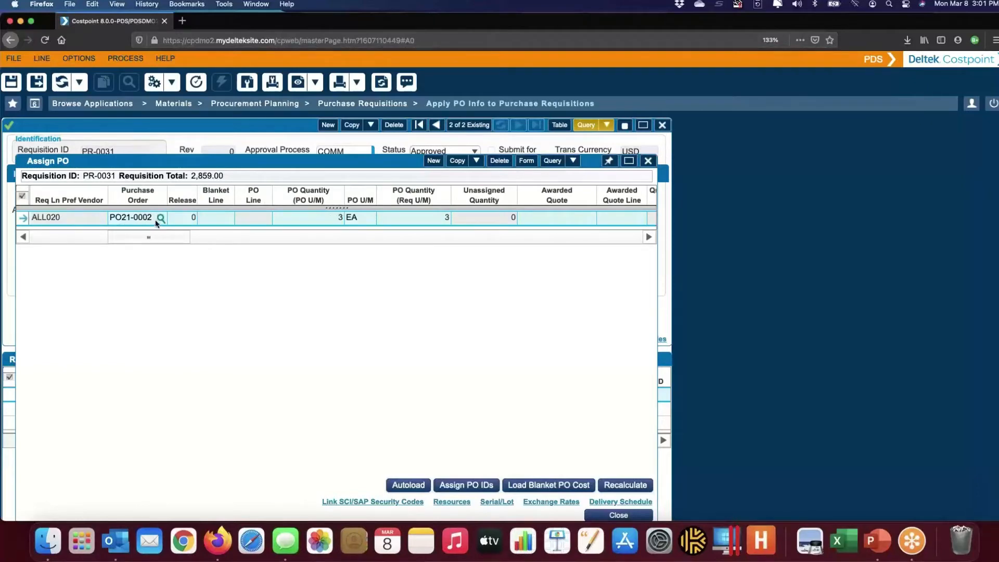
click(580, 237)
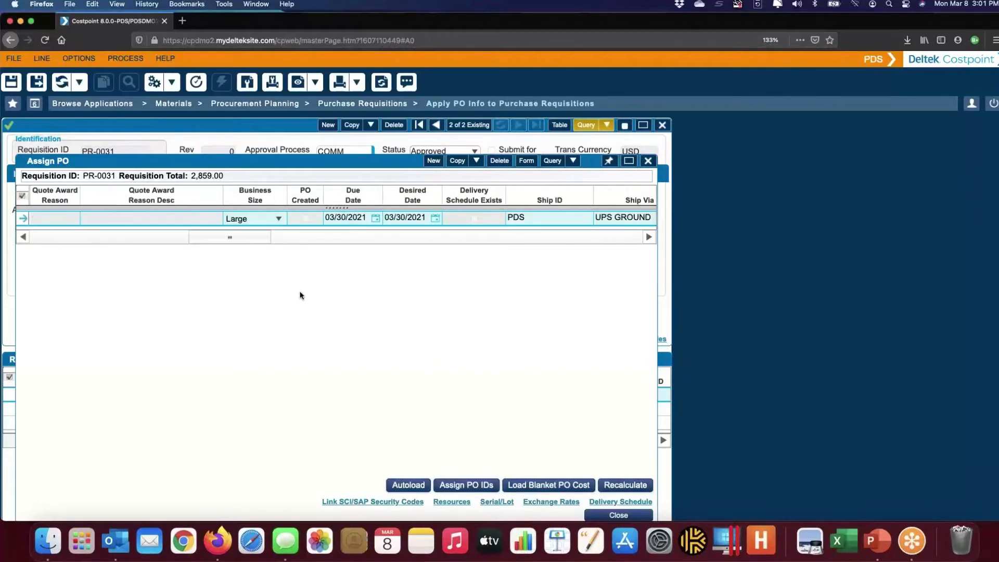
- Close the PO assignment for line 1, save requisition PR-0031 and dismiss the message
click(606, 515)
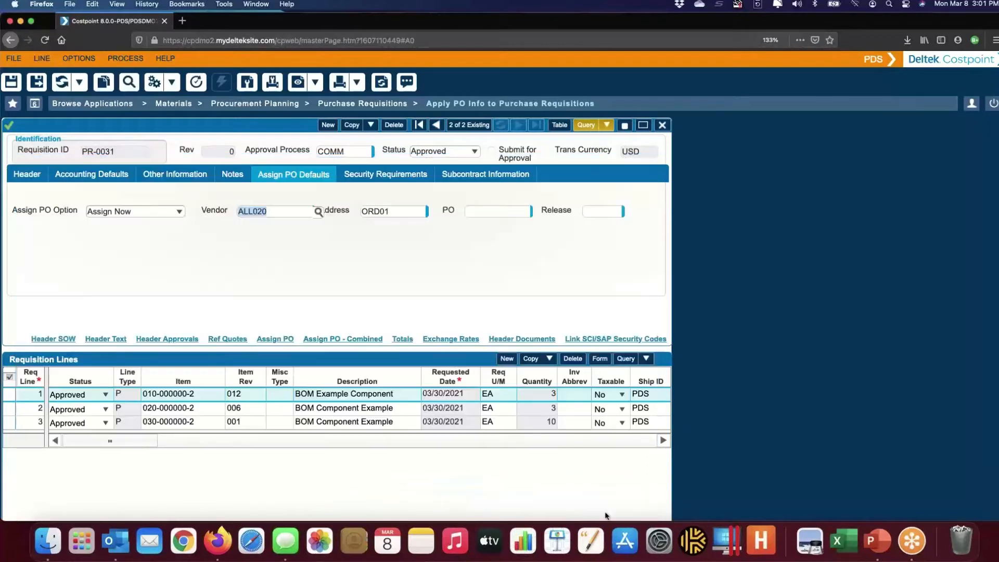
click(37, 84)
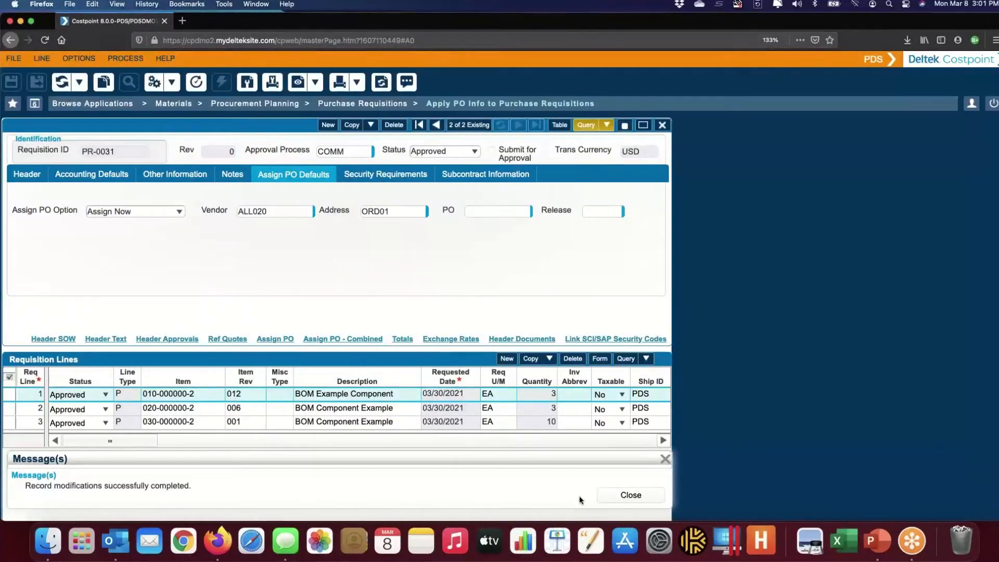
click(608, 498)
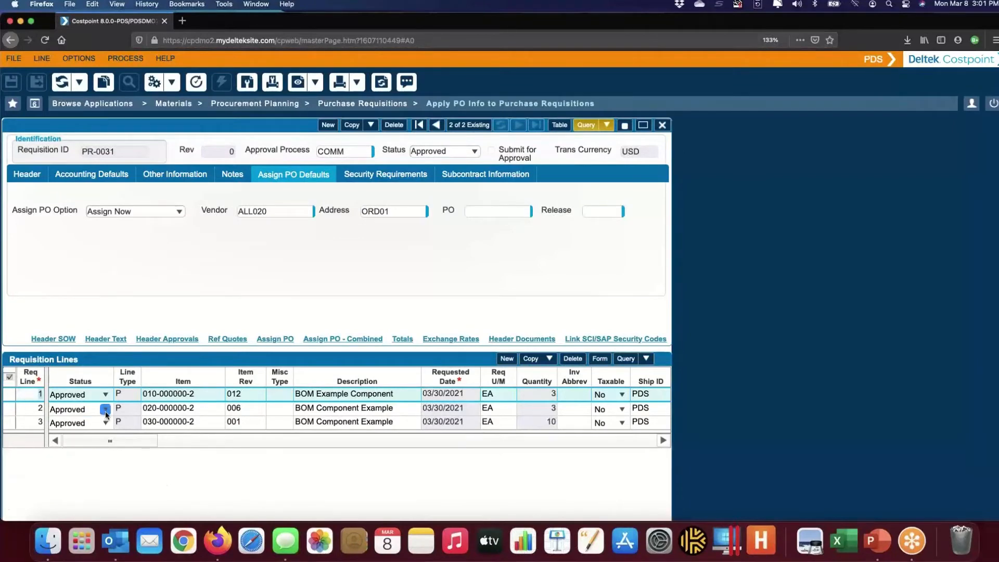
- Change the default PO vendor of requisition PR-0031 to WAL-MART
drag(274, 183, 196, 185)
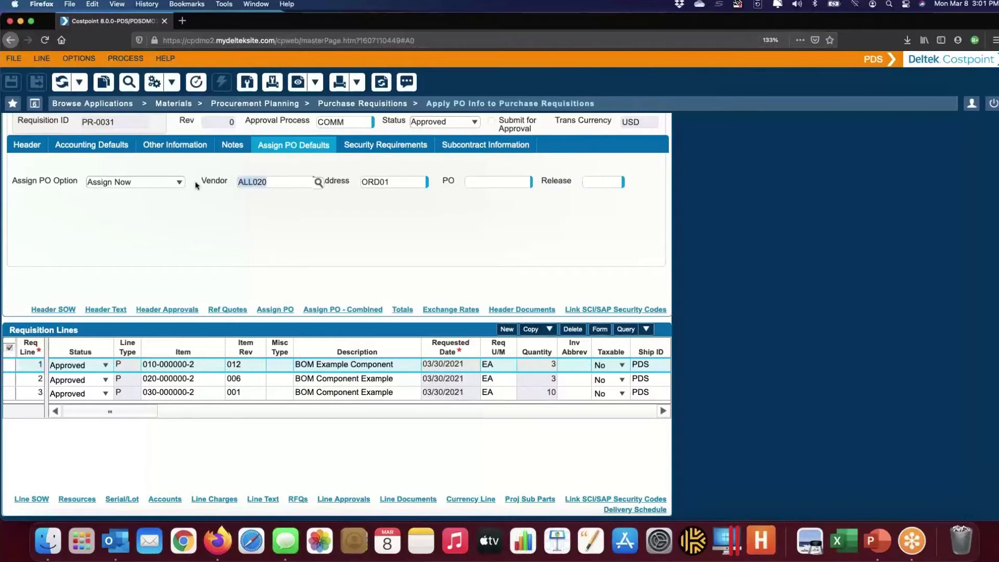
text(WAL)
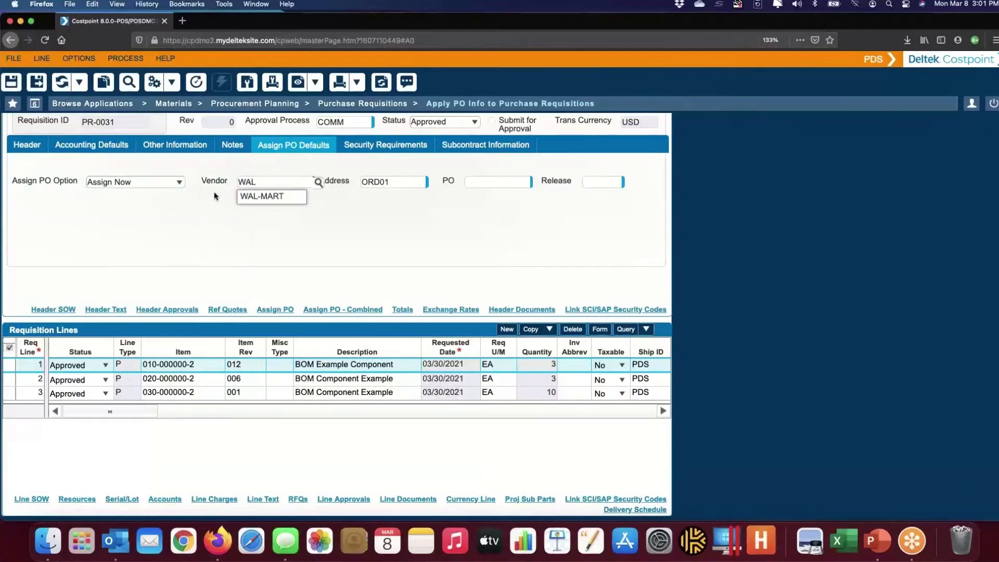
click(259, 197)
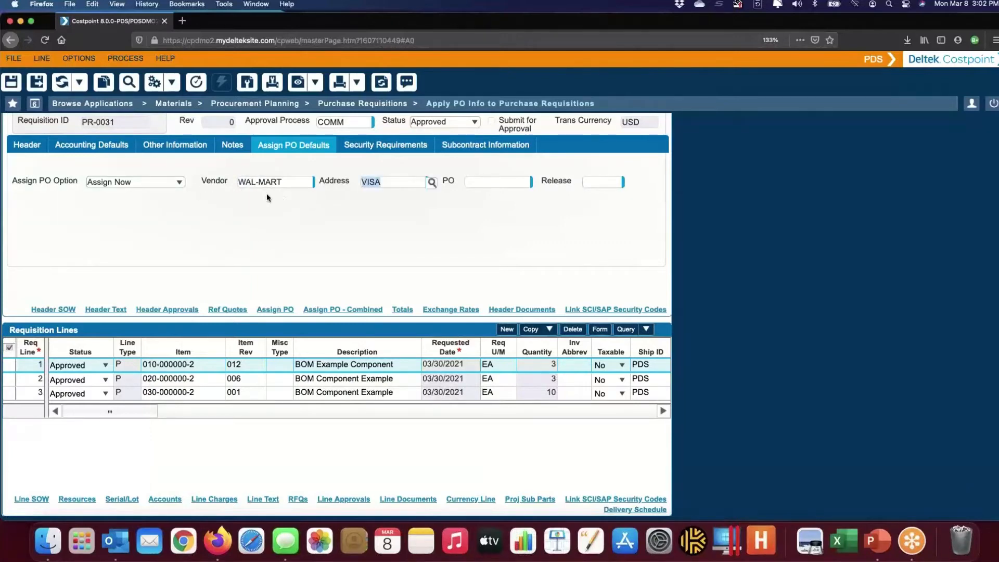
- Add a PO assignment for requisition line 2 with vendor WAL-MART, and check its purchase order number
click(280, 311)
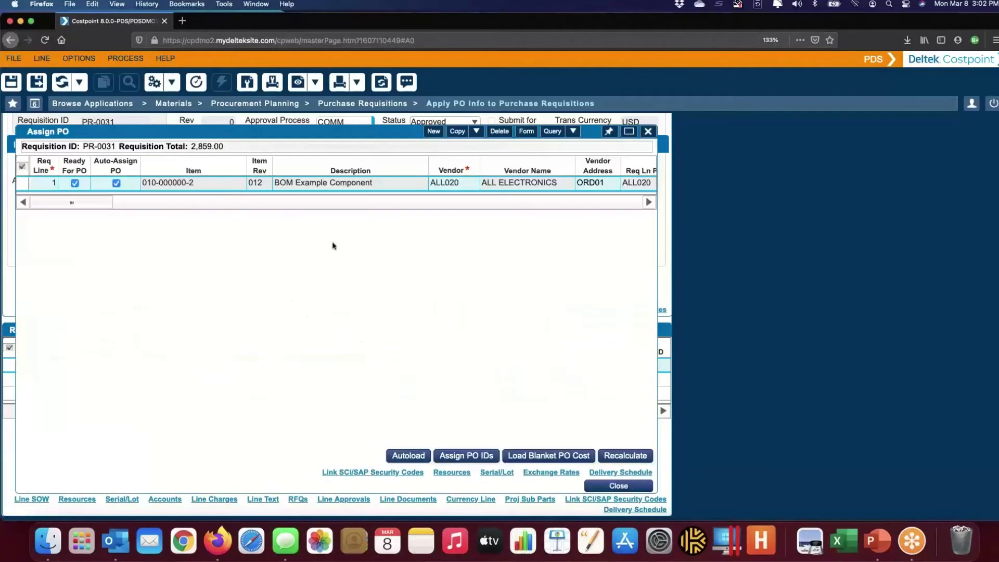
click(433, 131)
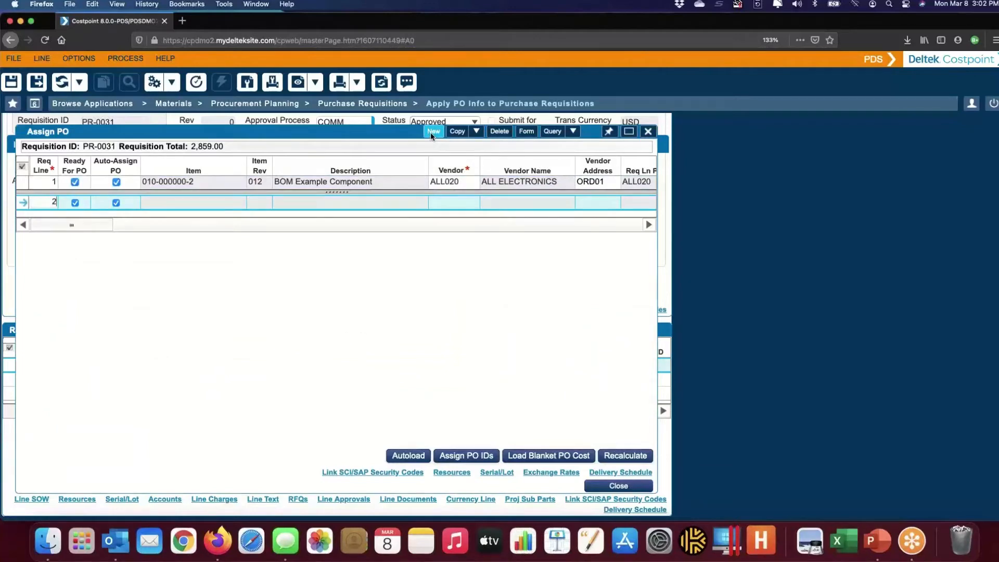
text(2)
key(Tab)
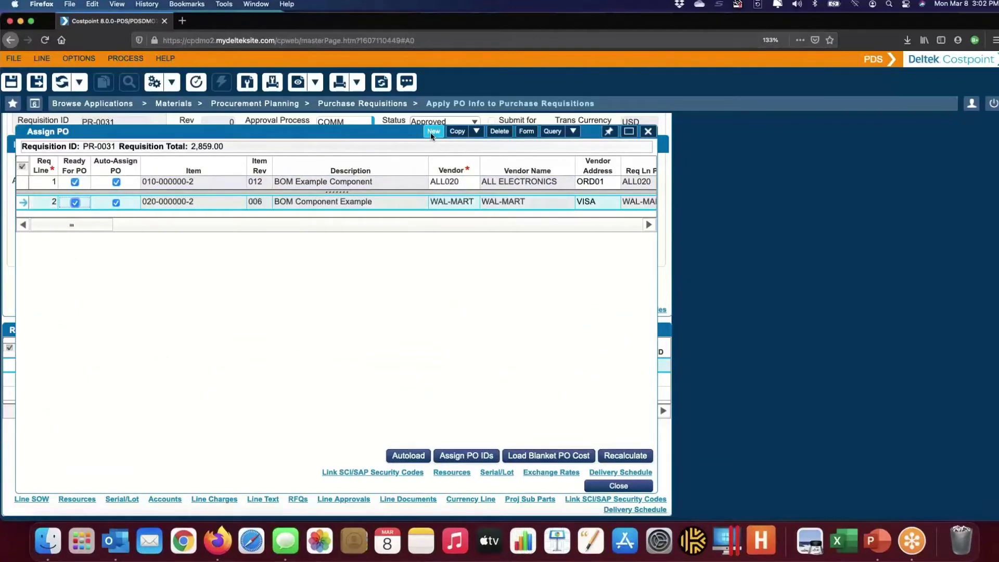
click(634, 227)
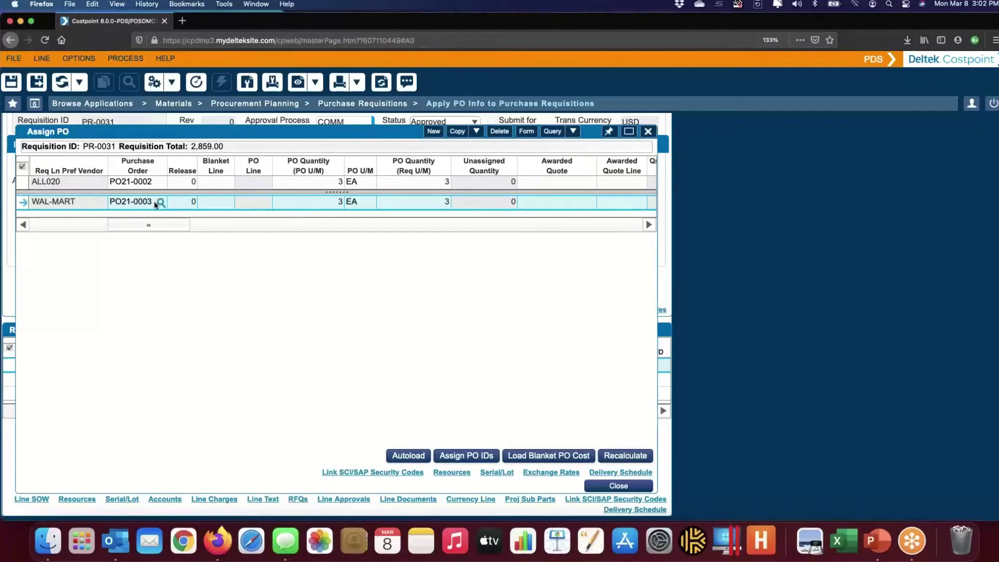
drag(152, 205, 107, 205)
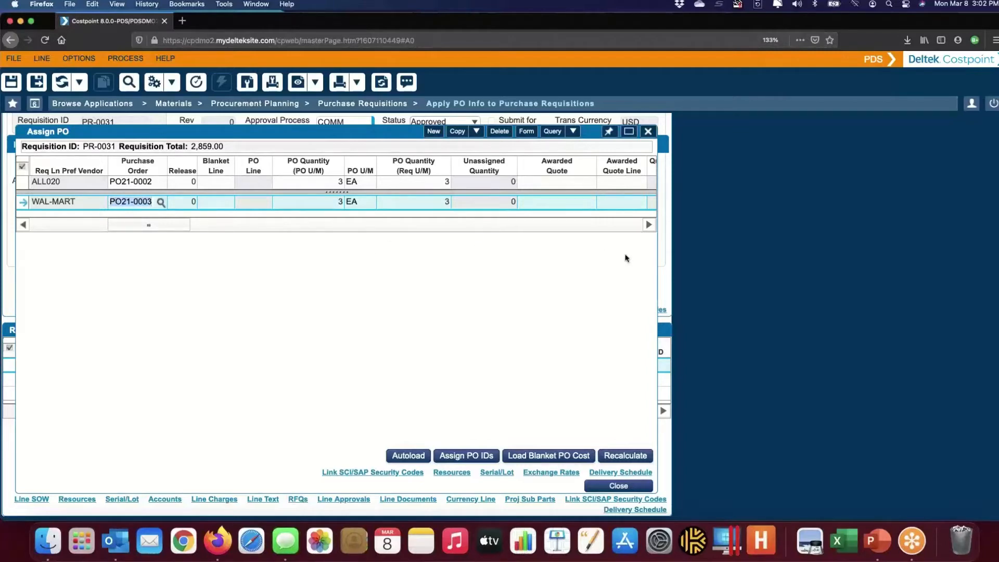
- Add a PO assignment for requisition line 3 with vendor WAL-MART and set its PO quantity to 5
click(434, 131)
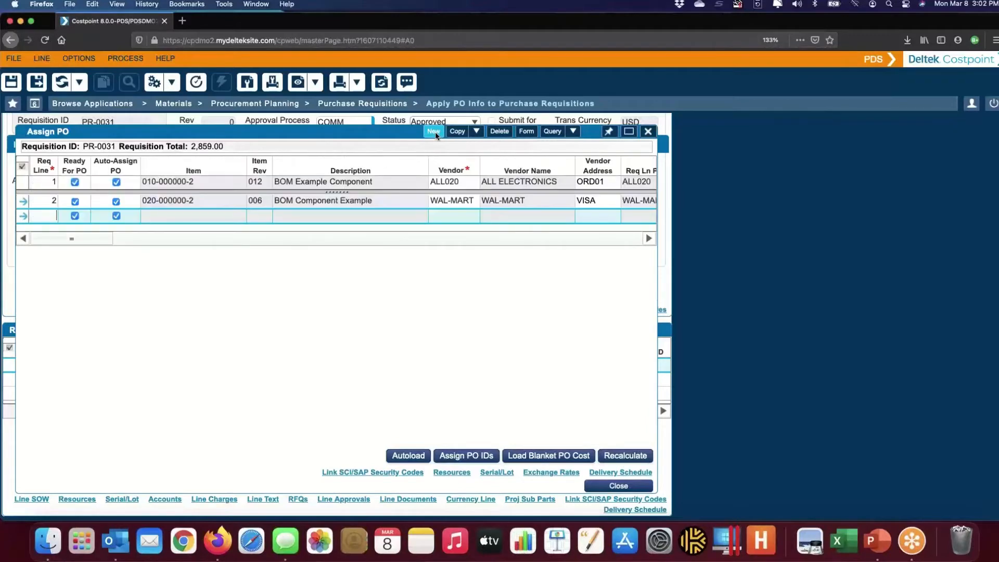
text(3)
key(Tab)
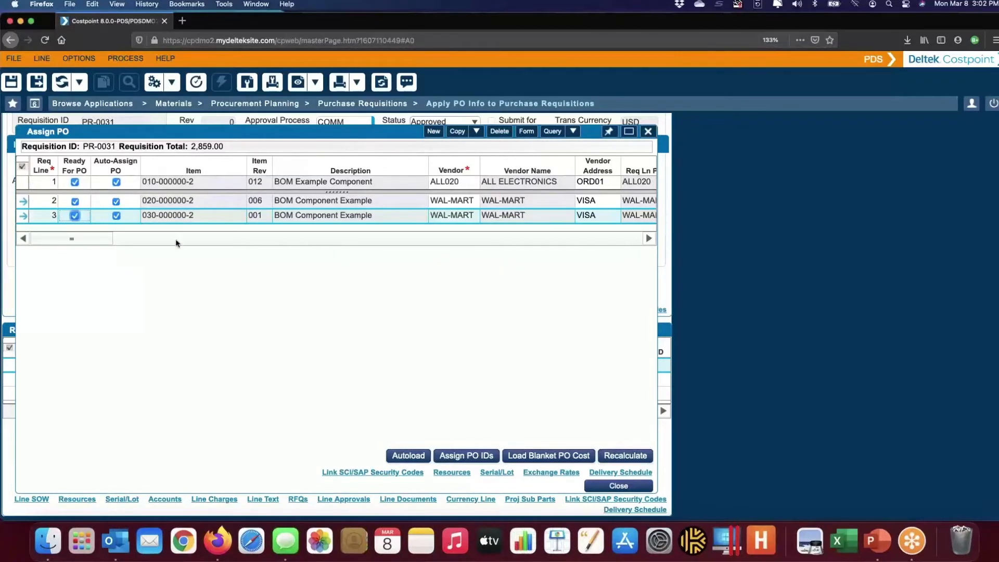
click(562, 240)
click(562, 240)
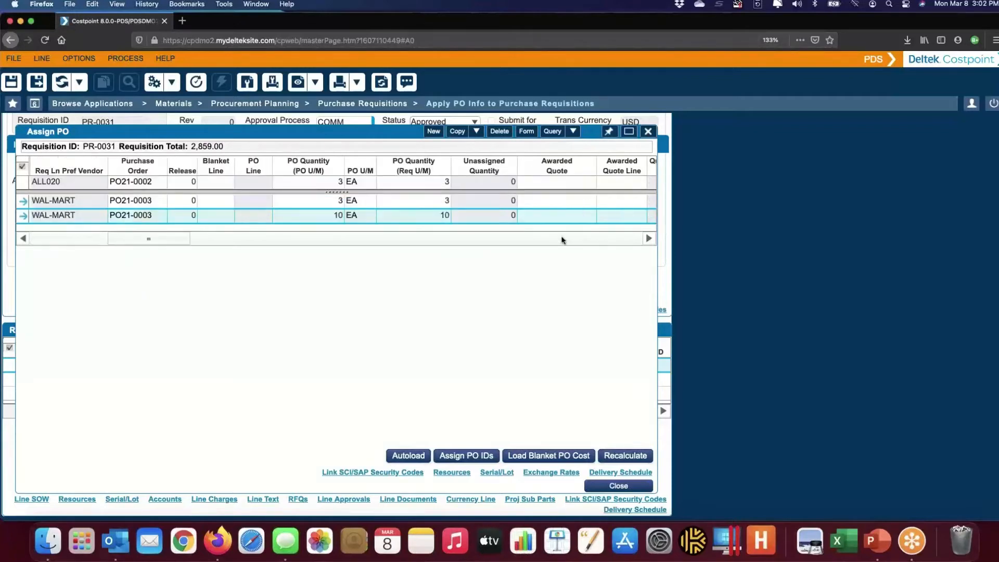
click(331, 217)
drag(331, 217, 351, 215)
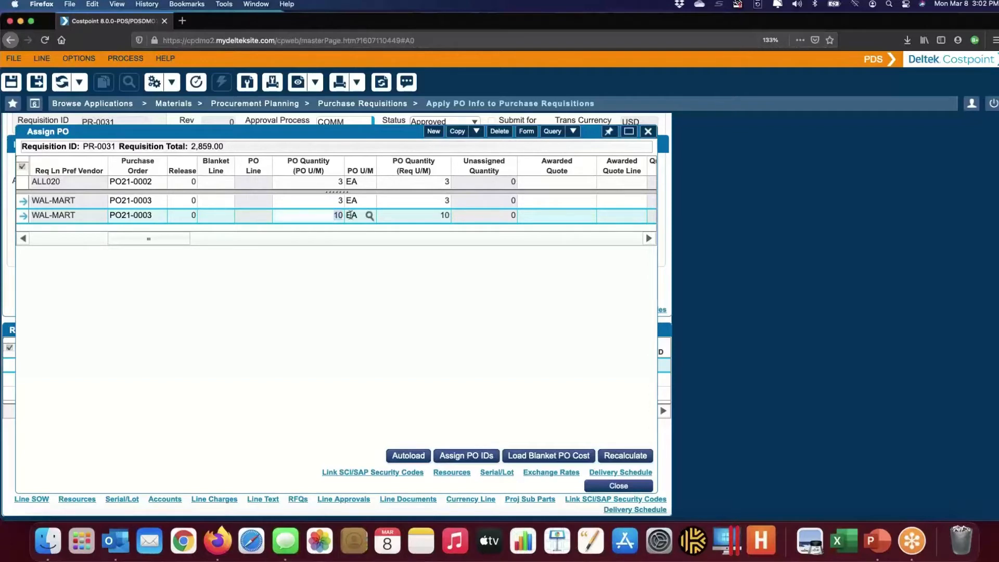
text(5)
key(Tab)
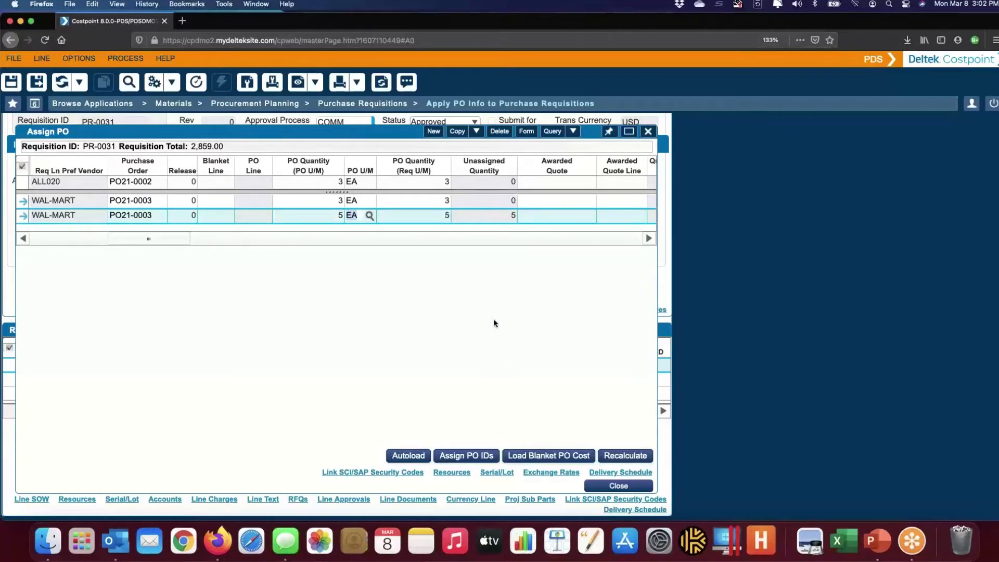
- Save the PO assignments for requisition PR-0031, dismiss the message and close the assignment window
click(38, 83)
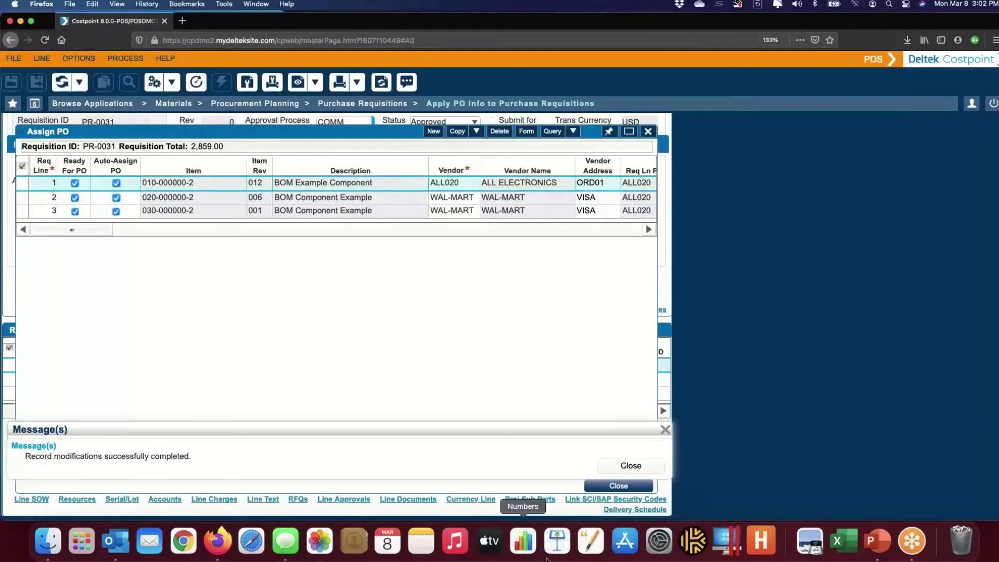
click(632, 466)
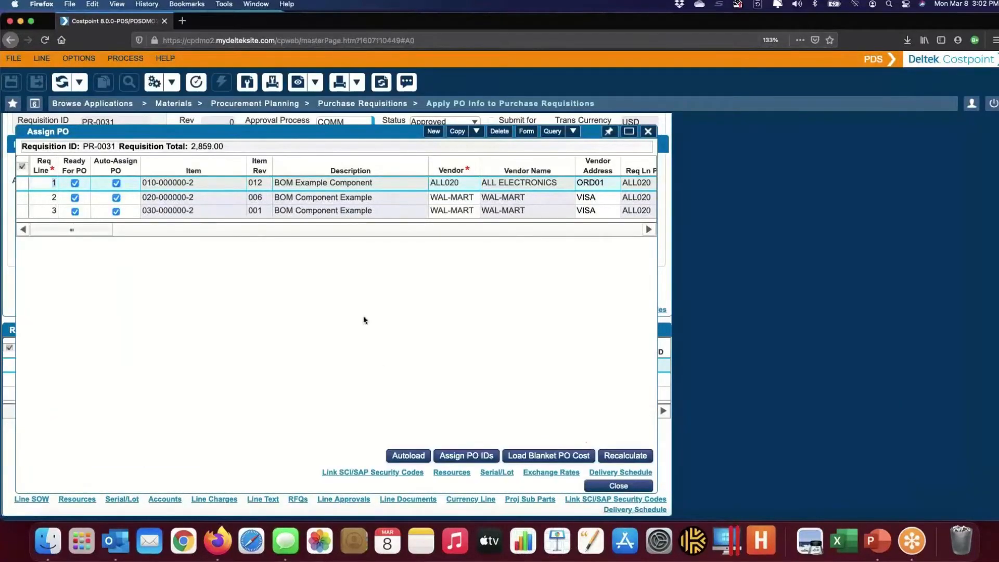
scroll(365, 319, up, 1)
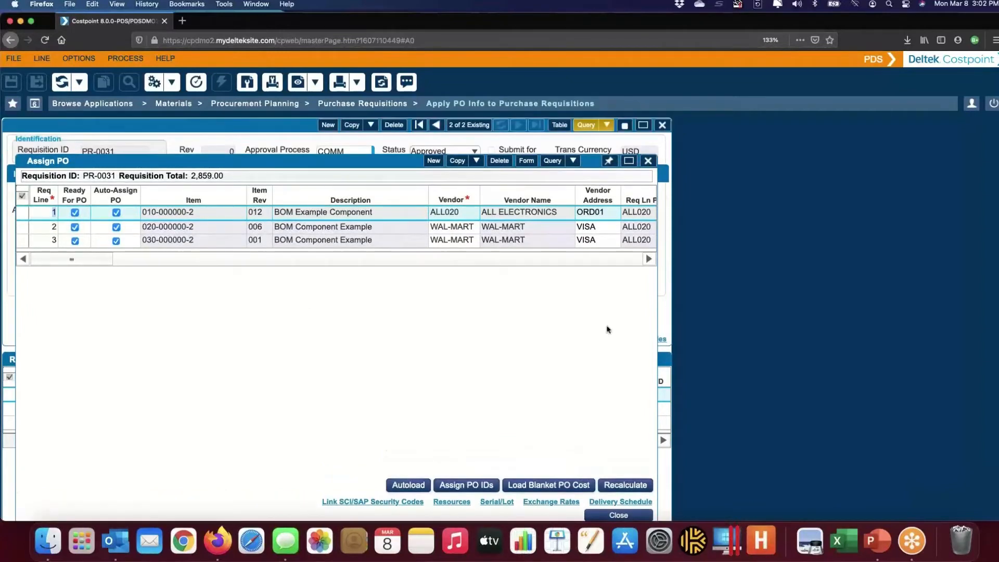
click(608, 514)
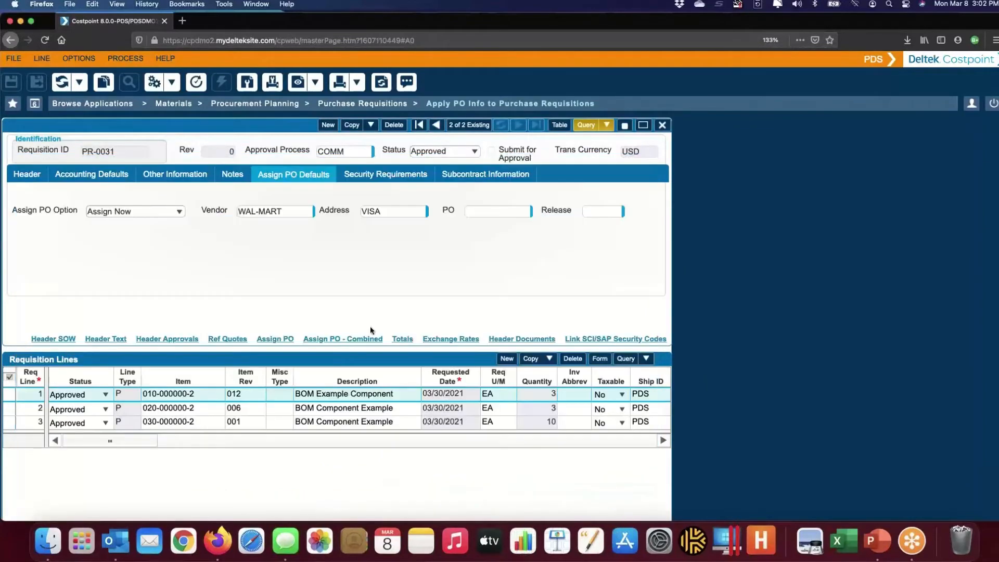
- Change the default PO vendor of requisition PR-0031 to MOUSER with address ORD
drag(296, 208, 219, 214)
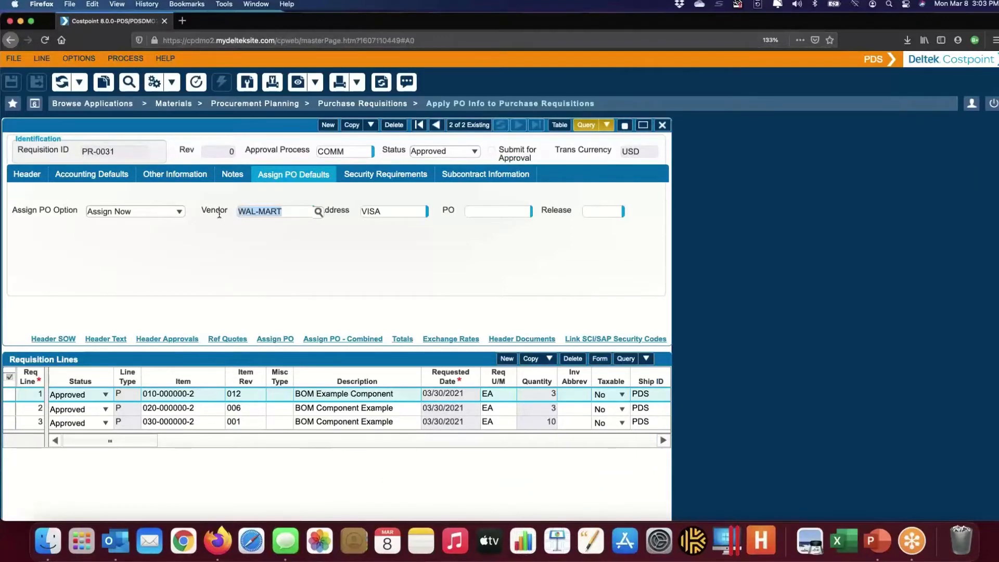
text(M)
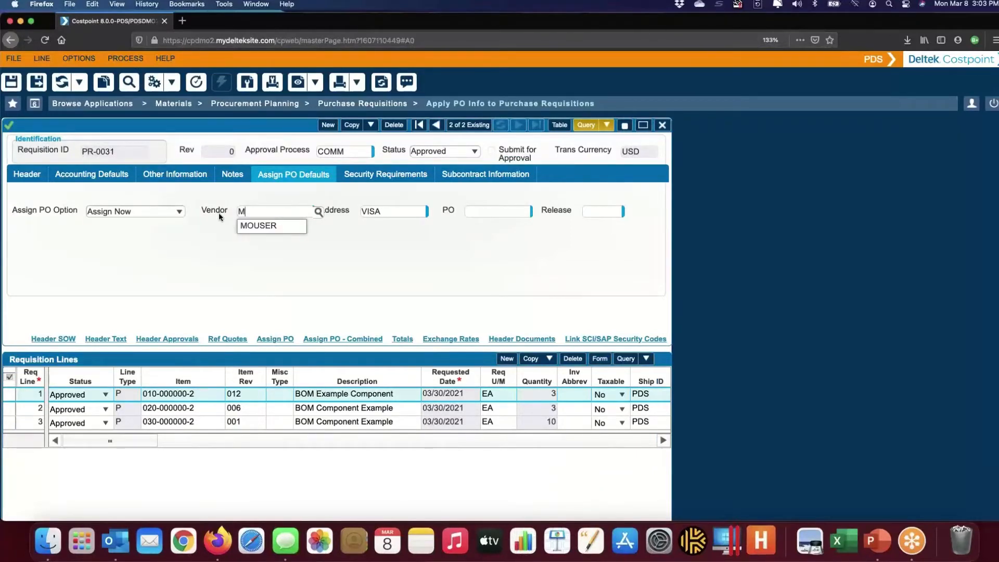
click(257, 226)
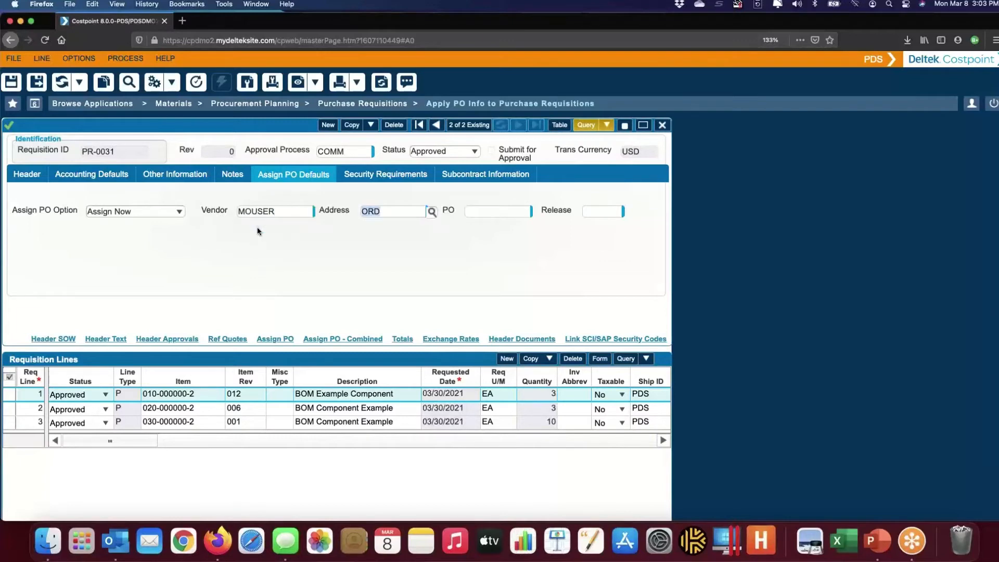
key(Tab)
- Add a second PO assignment for requisition line 3 with vendor MOUSER, and check its purchase order and PO quantity
click(507, 359)
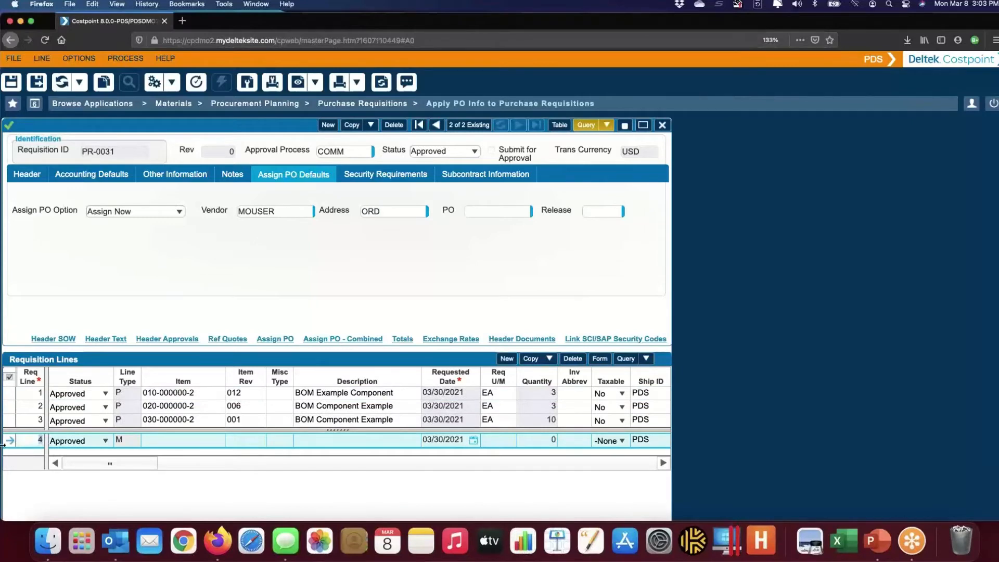
click(572, 359)
click(284, 340)
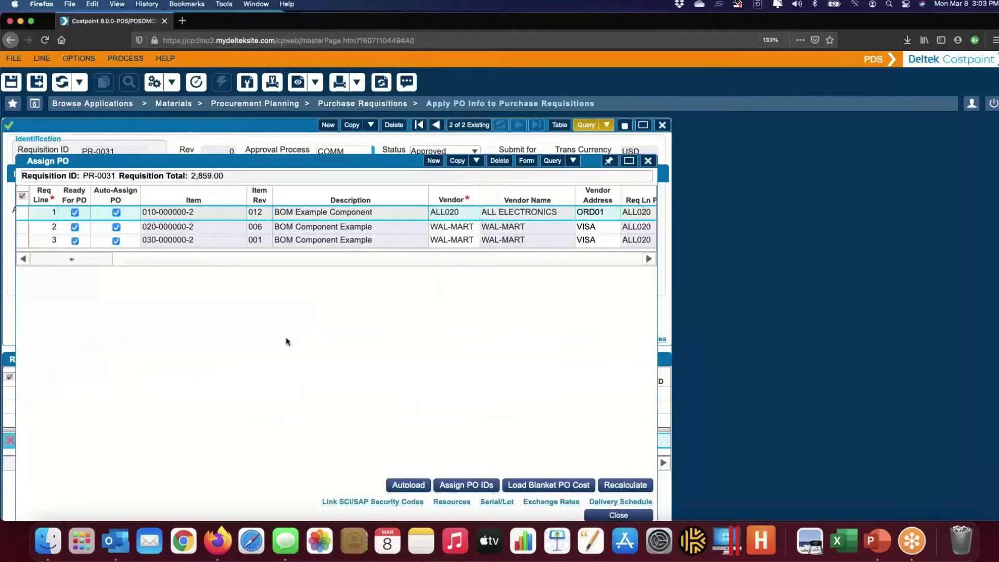
click(432, 161)
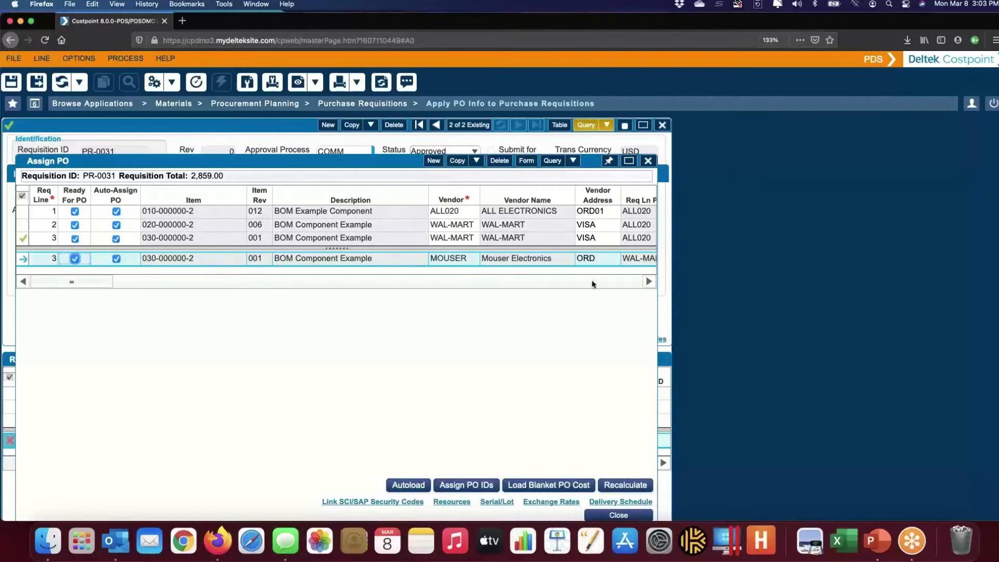
click(141, 281)
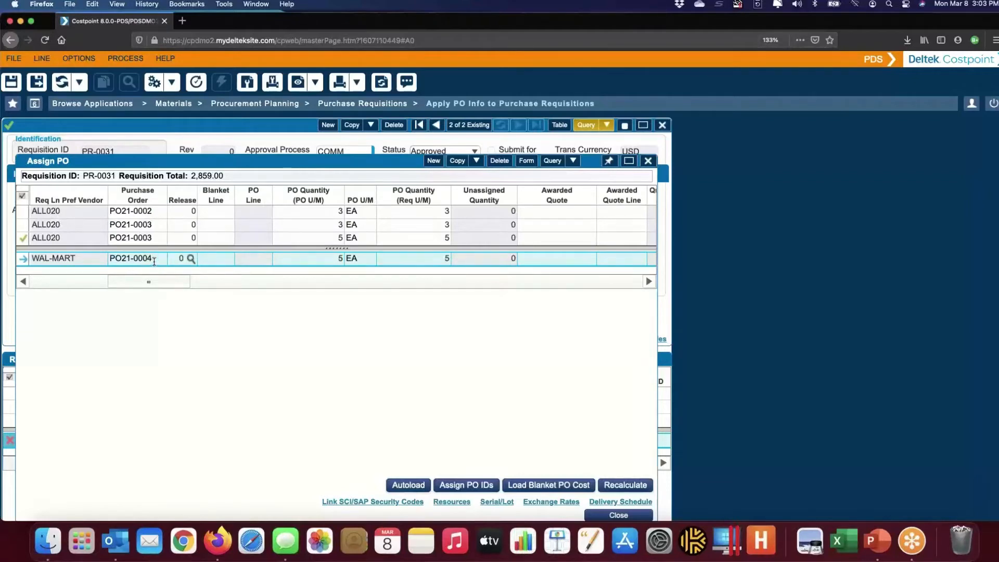
click(336, 259)
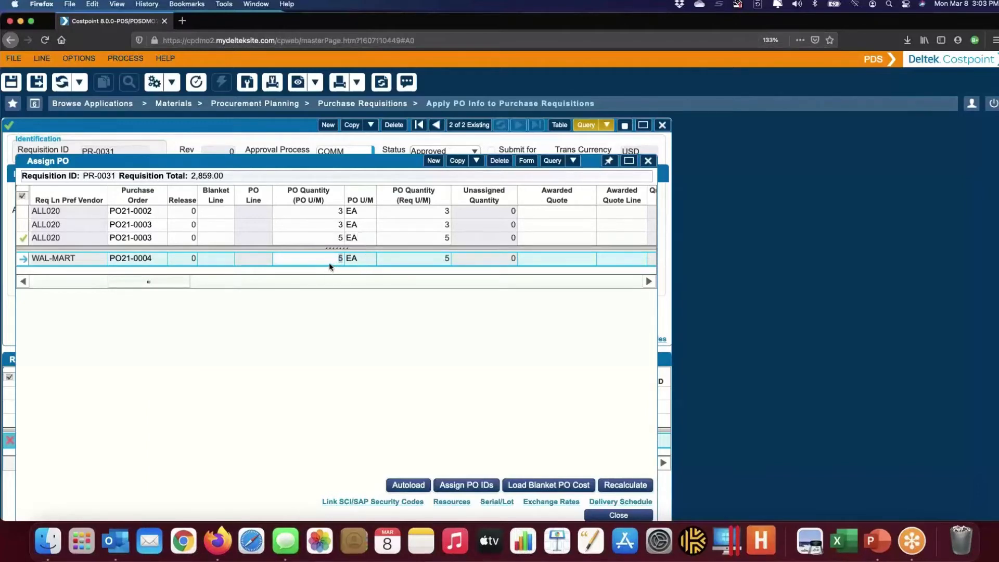
mouse_move(345, 264)
- Close the PO assignments, save requisition PR-0031 with its MOUSER assignment and dismiss the message
click(613, 515)
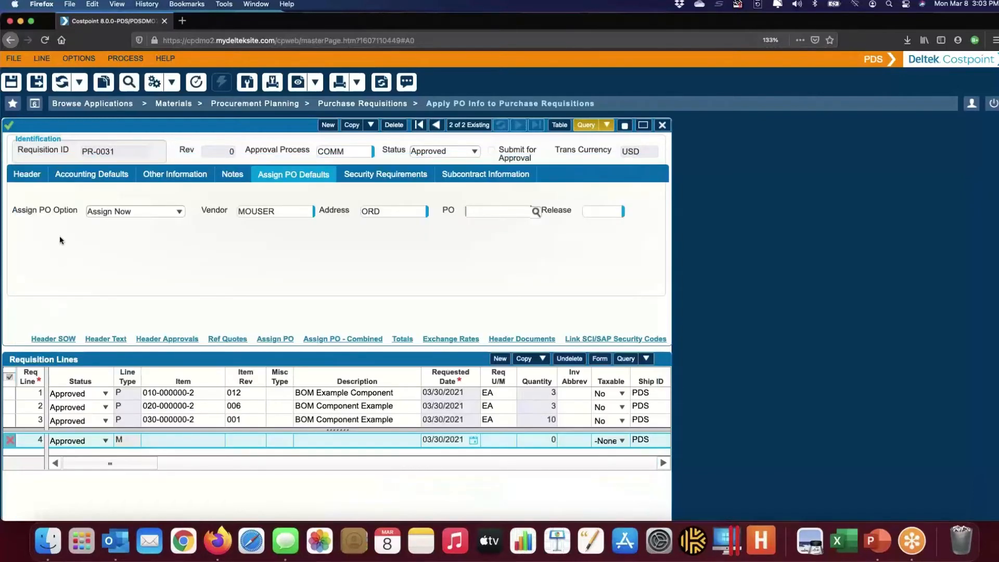
click(39, 83)
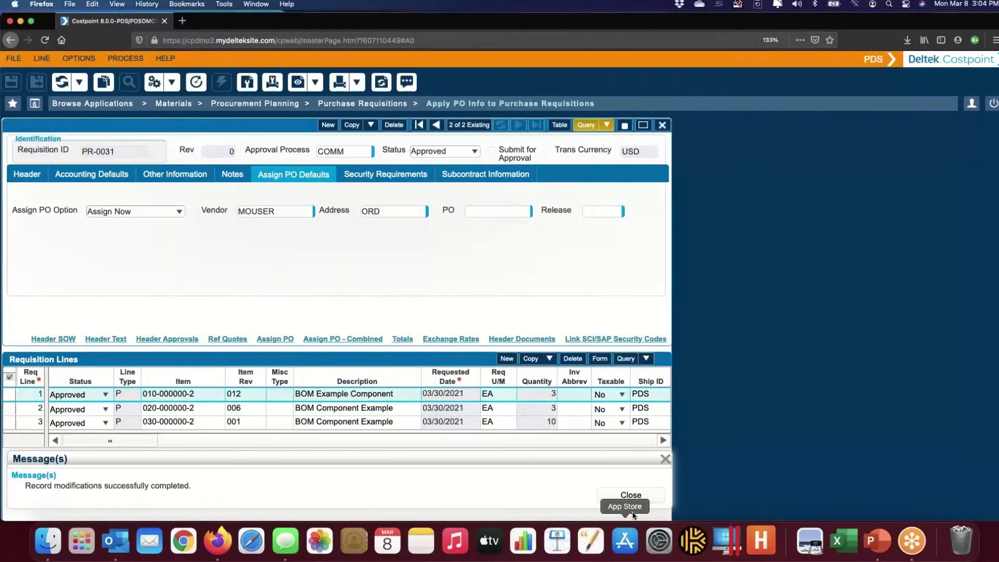
click(645, 495)
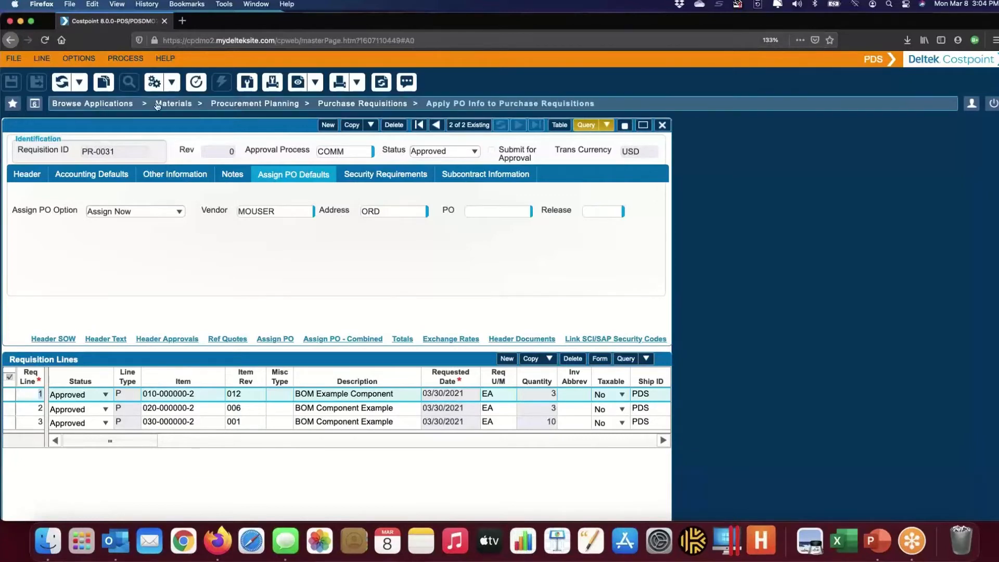
- Switch to the open Create Purchase Orders application and preview the purchase order report for requisition PR-0031
click(35, 104)
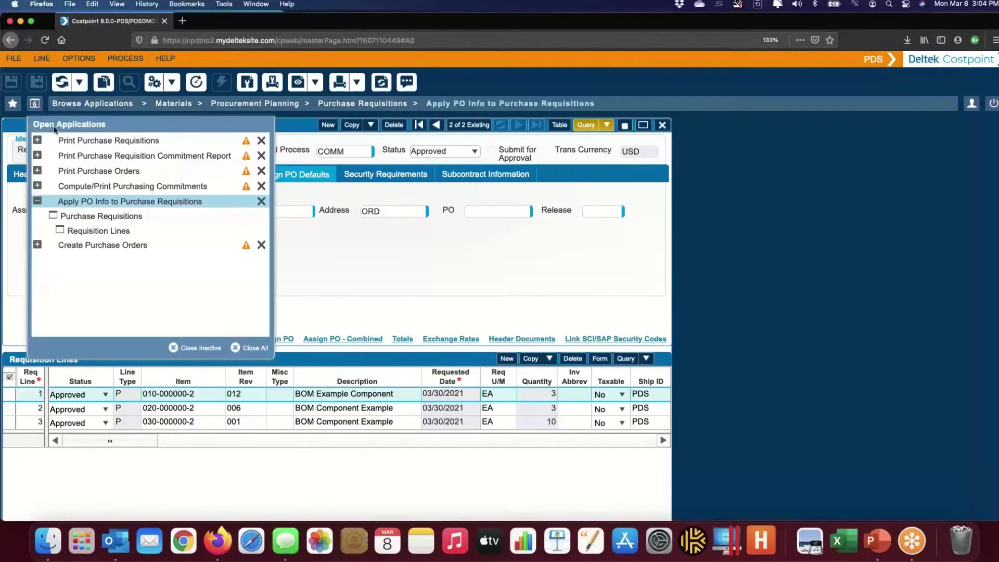
click(77, 246)
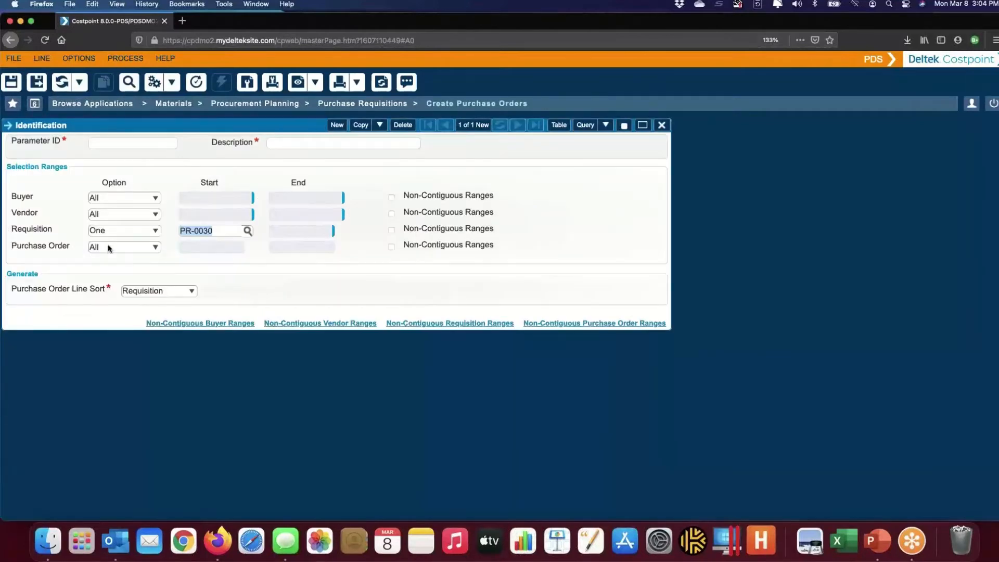
click(232, 231)
key(BackSpace)
text(1)
key(Tab)
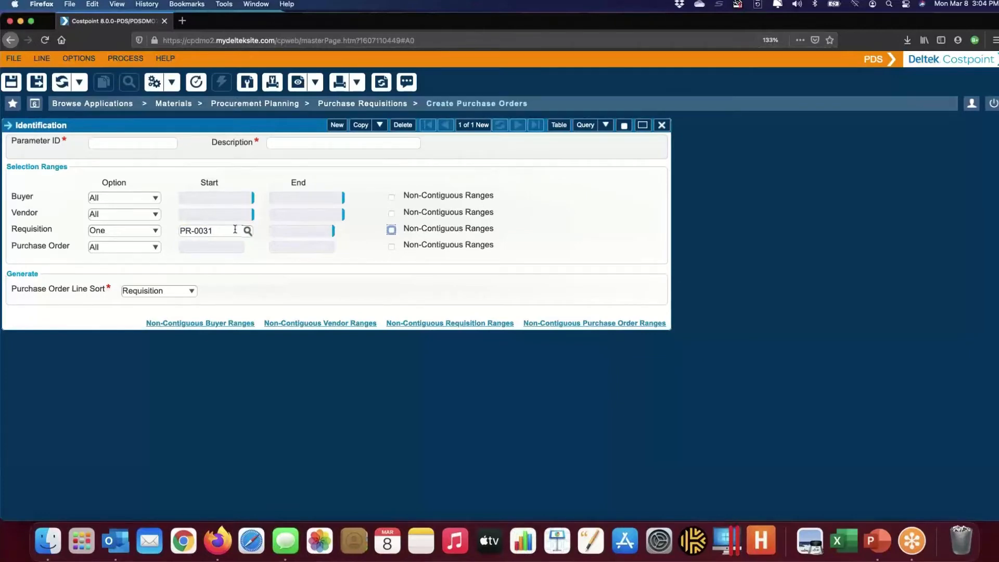
click(298, 82)
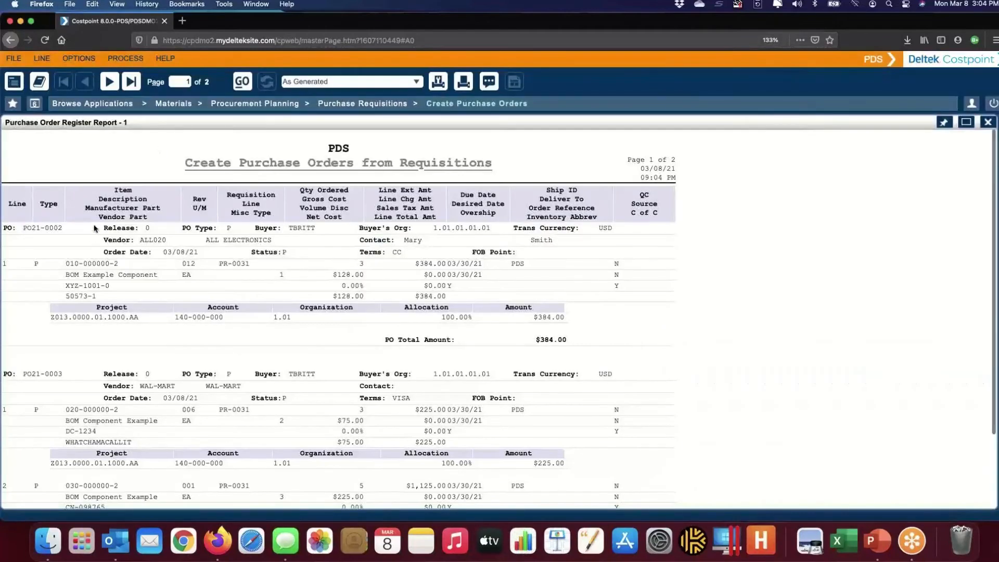
- Examine the vendors, requisition lines and ordered quantities of the purchase orders on the report's first page
scroll(586, 445, down, 1)
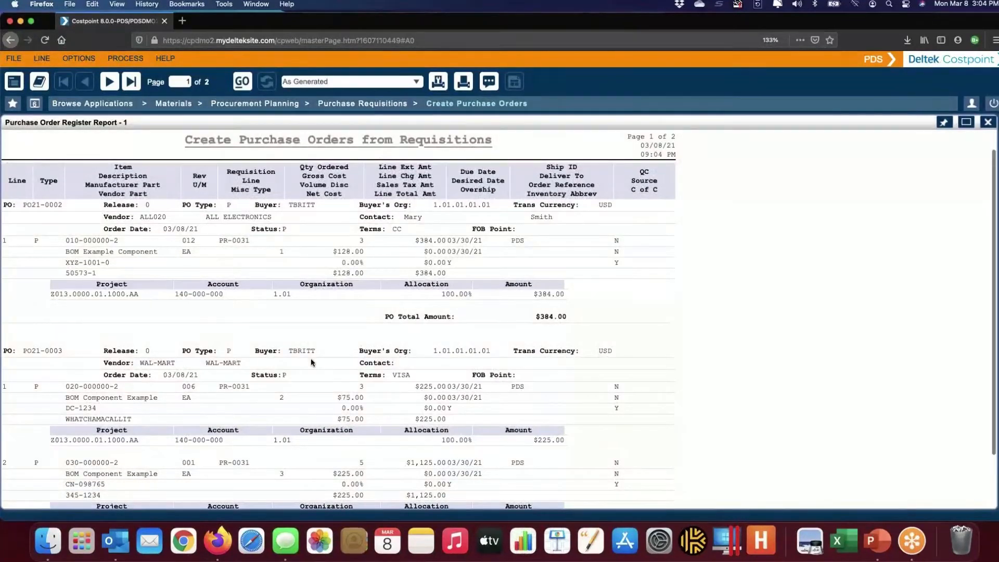
scroll(311, 358, up, 5)
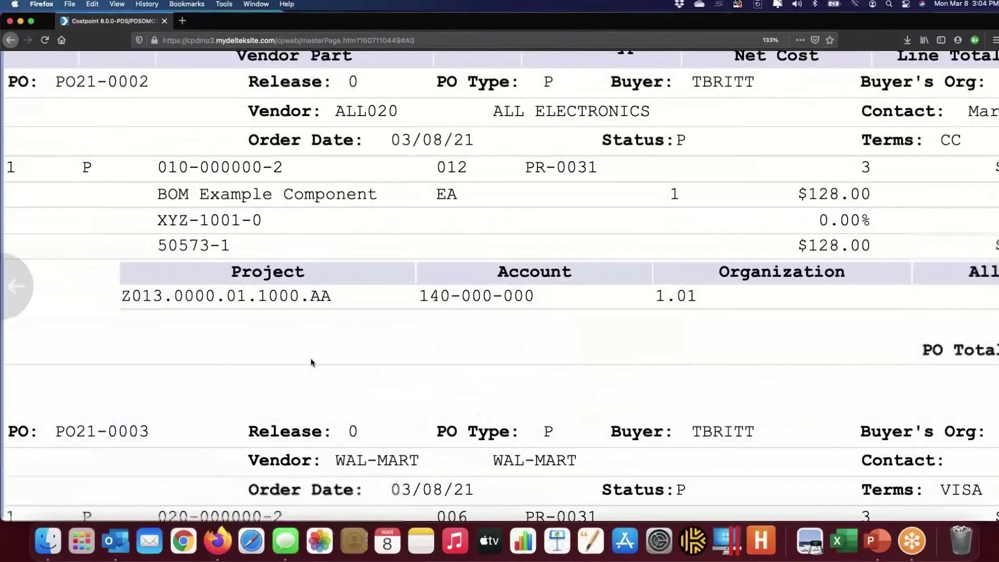
scroll(311, 358, up, 4)
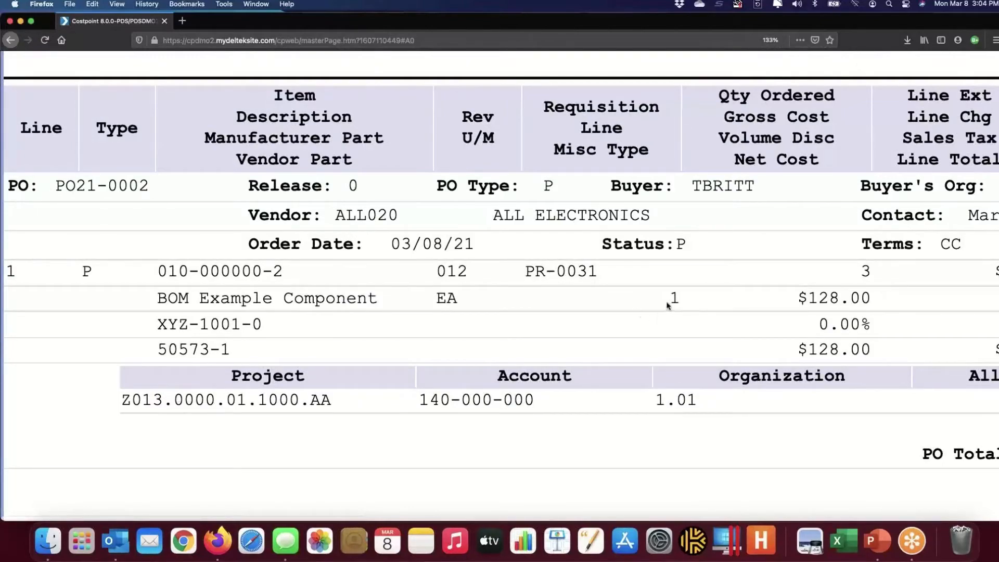
scroll(486, 326, down, 10)
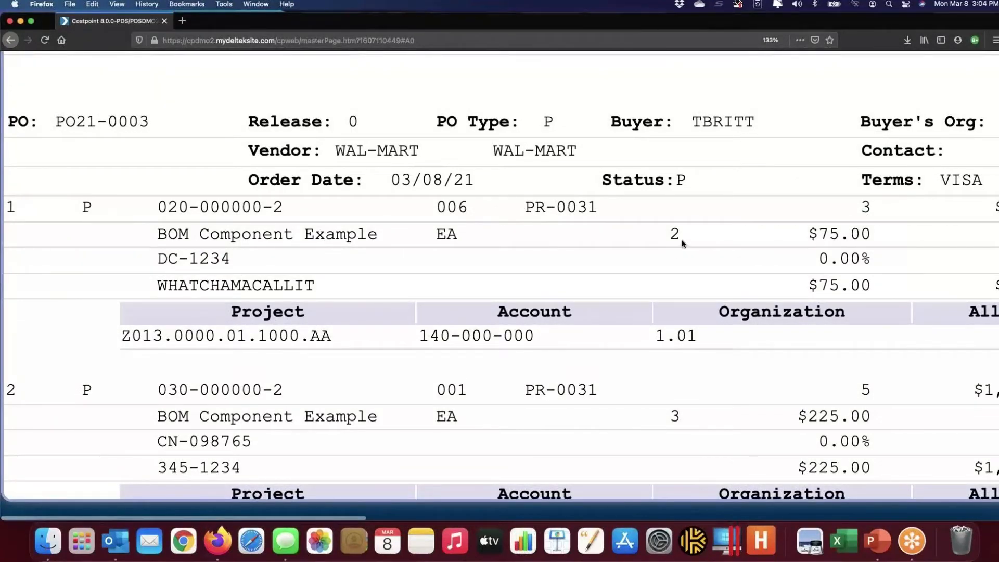
scroll(682, 244, down, 3)
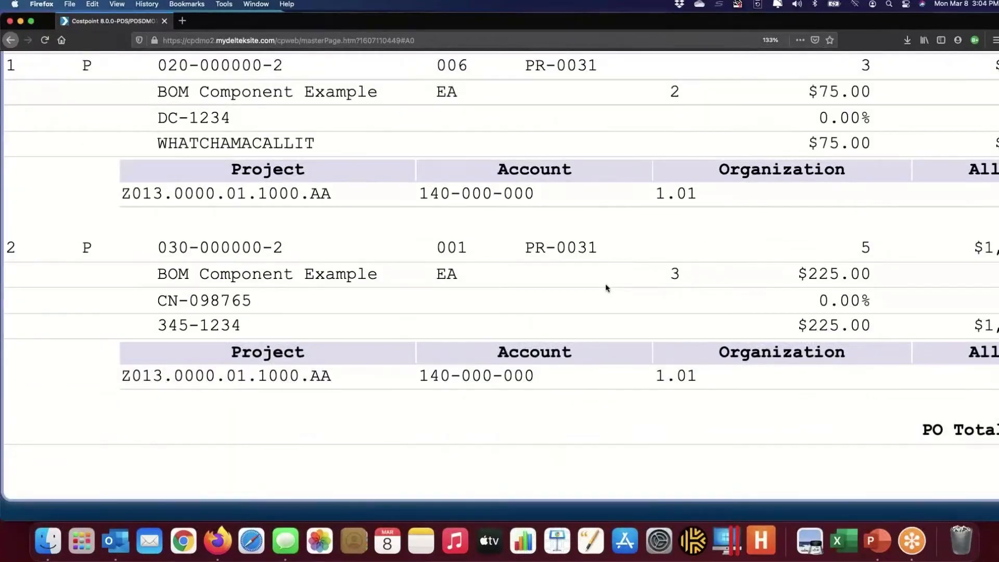
scroll(606, 286, up, 10)
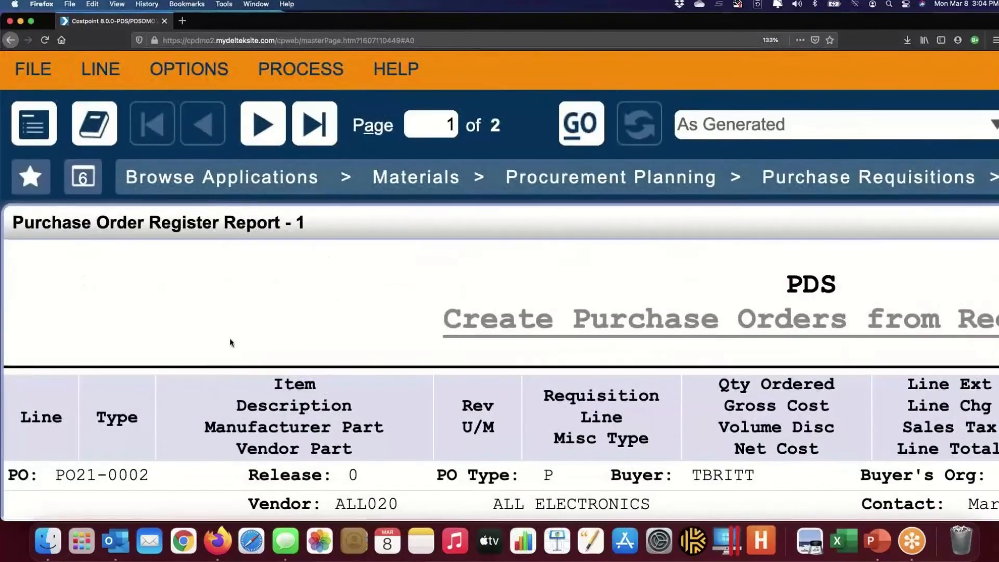
- Go to page 2 of the report and examine the MOUSER purchase order's requisition line, quantity and amounts
click(263, 128)
scroll(391, 371, down, 7)
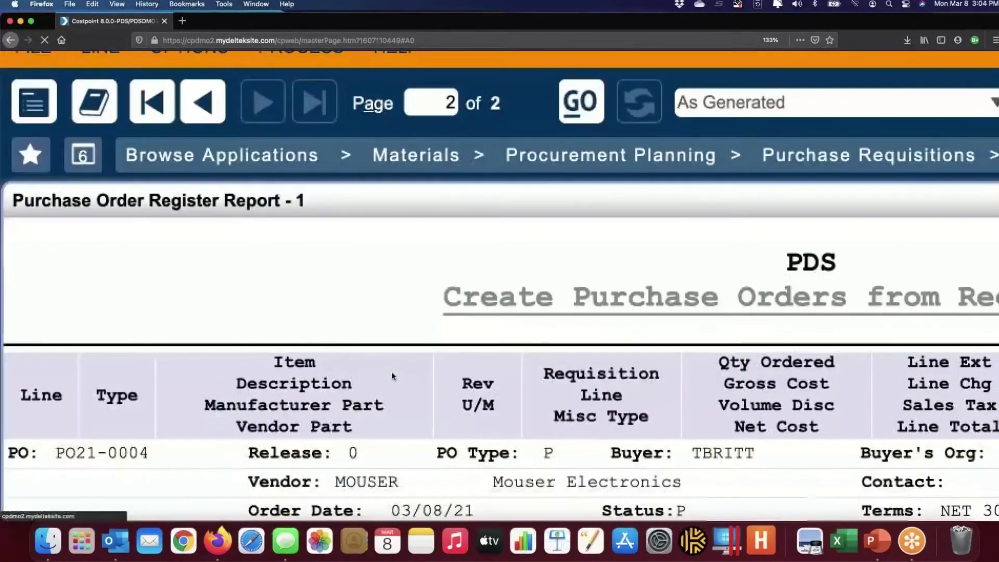
scroll(392, 372, up, 1)
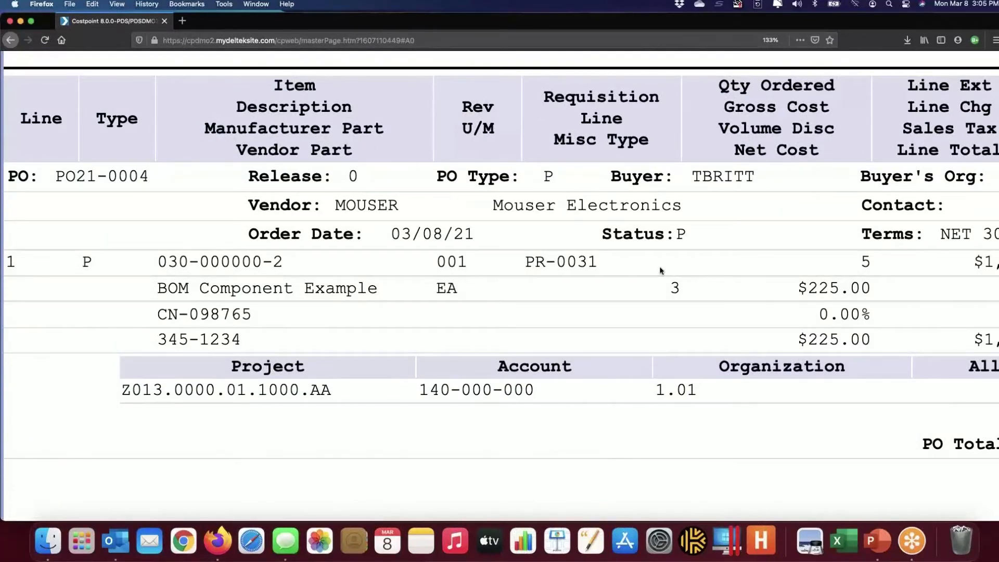
scroll(720, 288, right, 5)
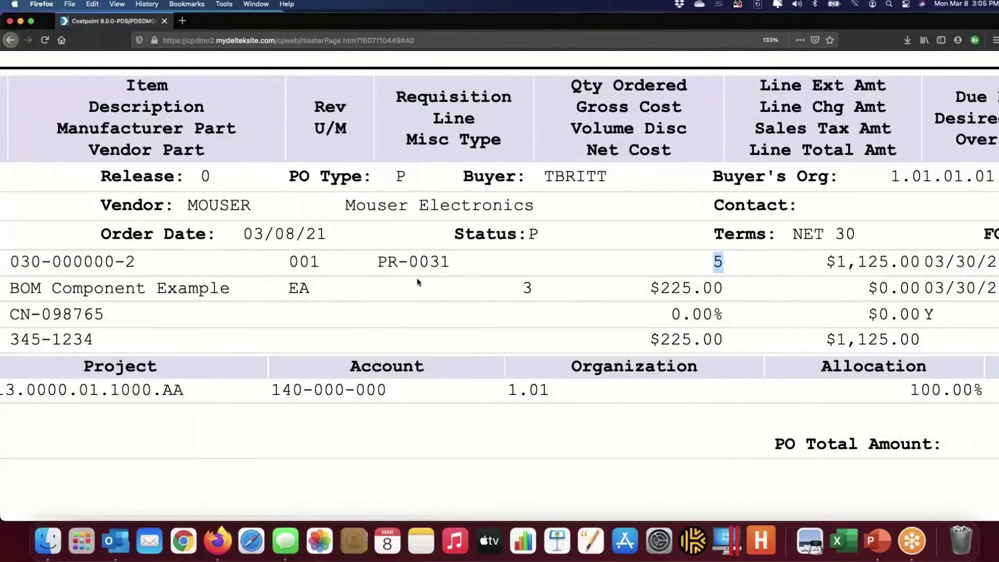
scroll(417, 282, left, 5)
scroll(417, 282, up, 6)
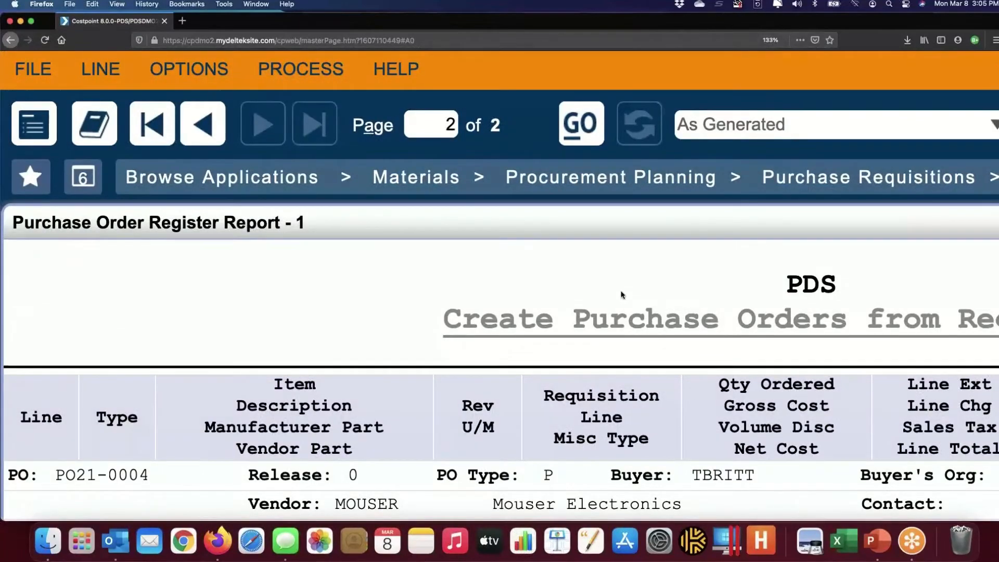
scroll(630, 287, down, 5)
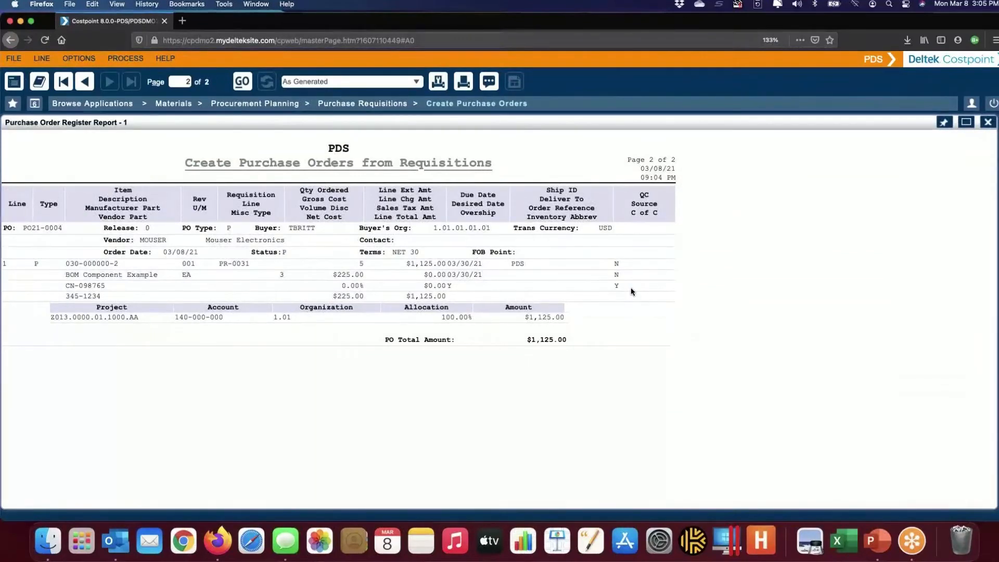
- Close the report preview, print and create the purchase orders for requisition PR-0031, save the PDF and dismiss the completion message
click(988, 123)
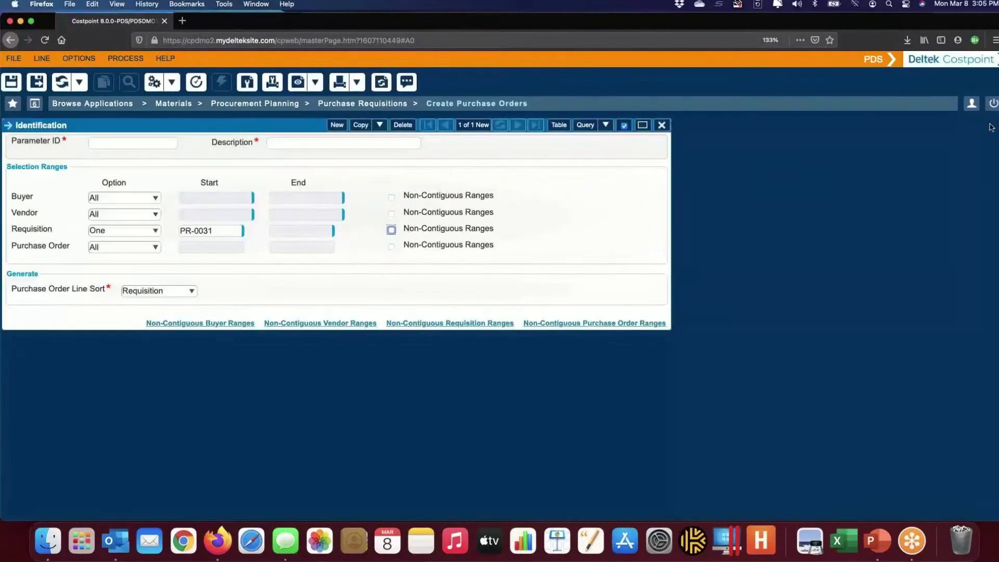
click(172, 83)
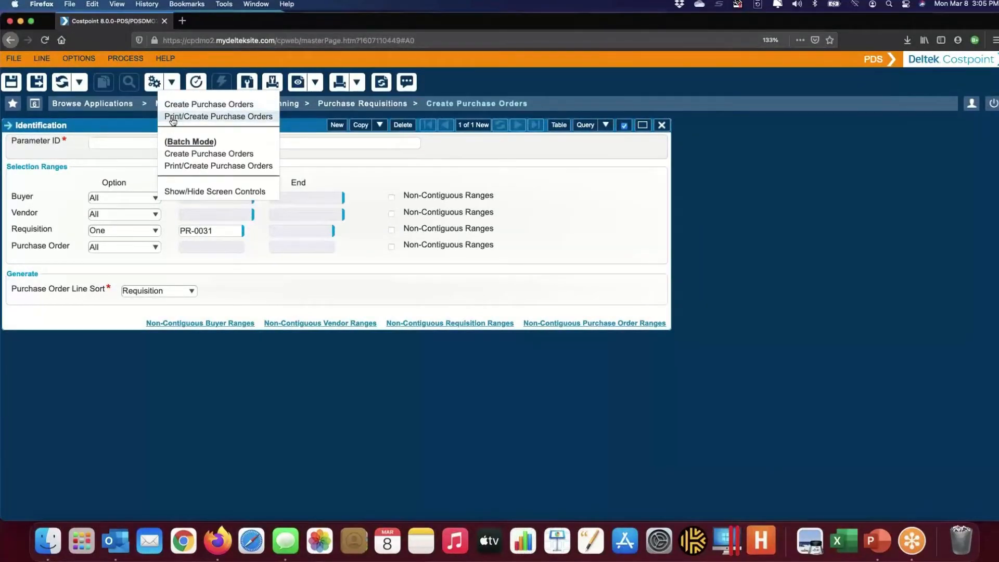
click(210, 118)
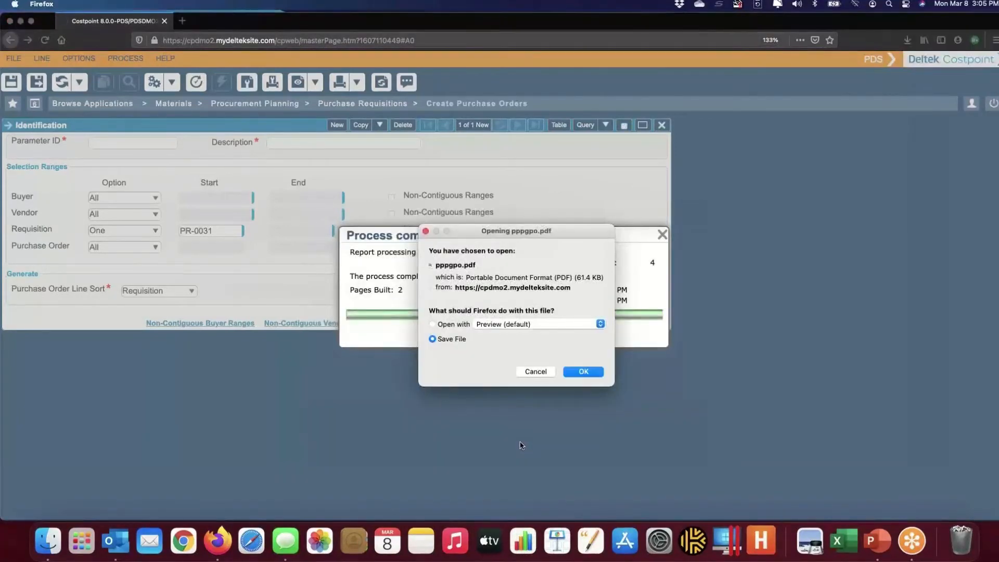
click(584, 370)
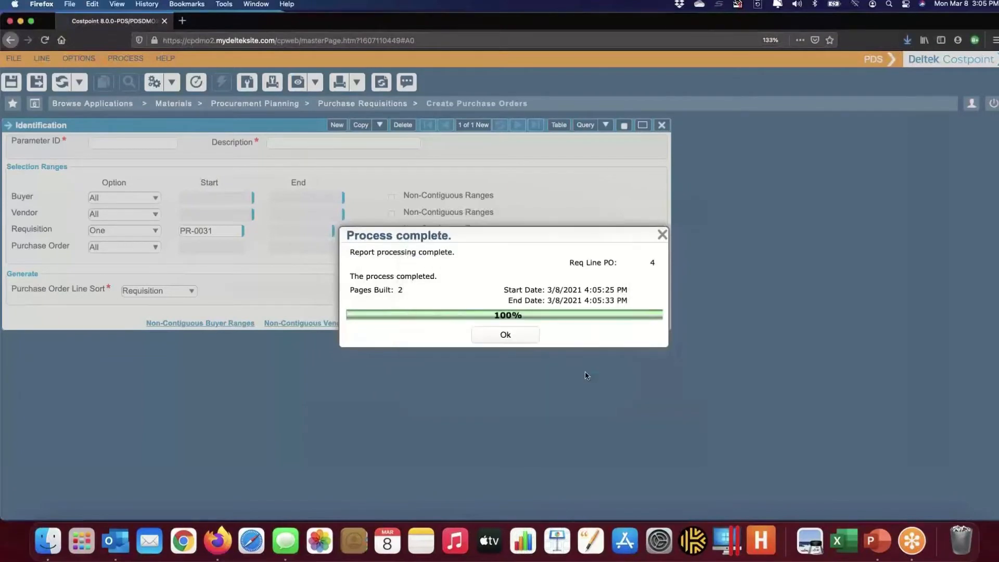
click(504, 339)
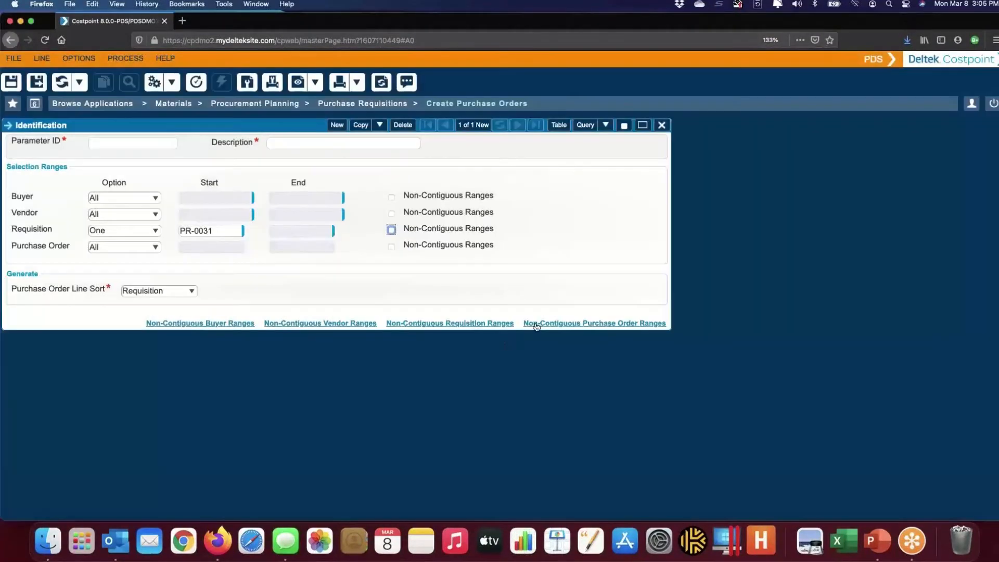
- Open the downloaded pppgpo(4).pdf, review the purchase orders on its pages and close it
click(907, 40)
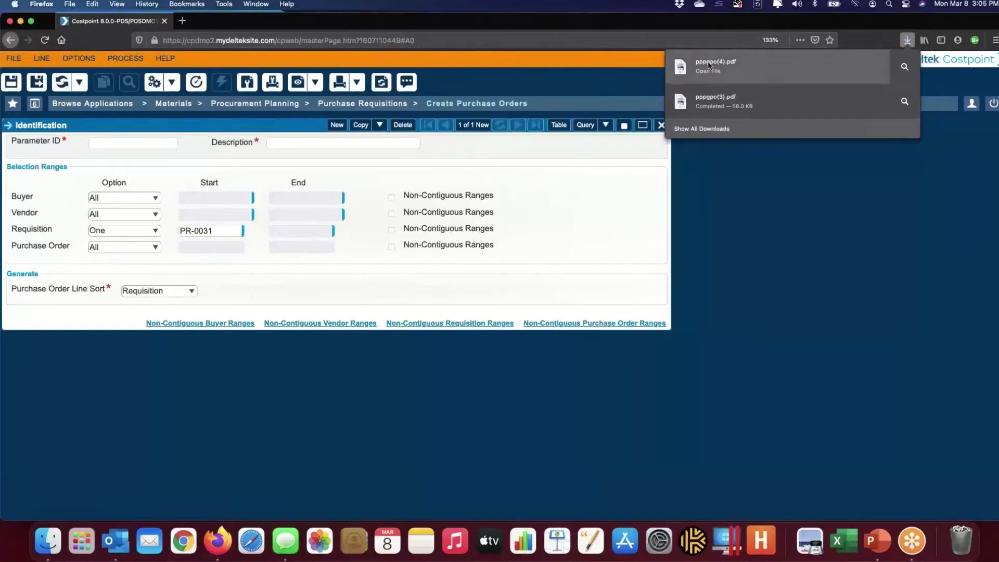
click(729, 66)
scroll(382, 328, down, 10)
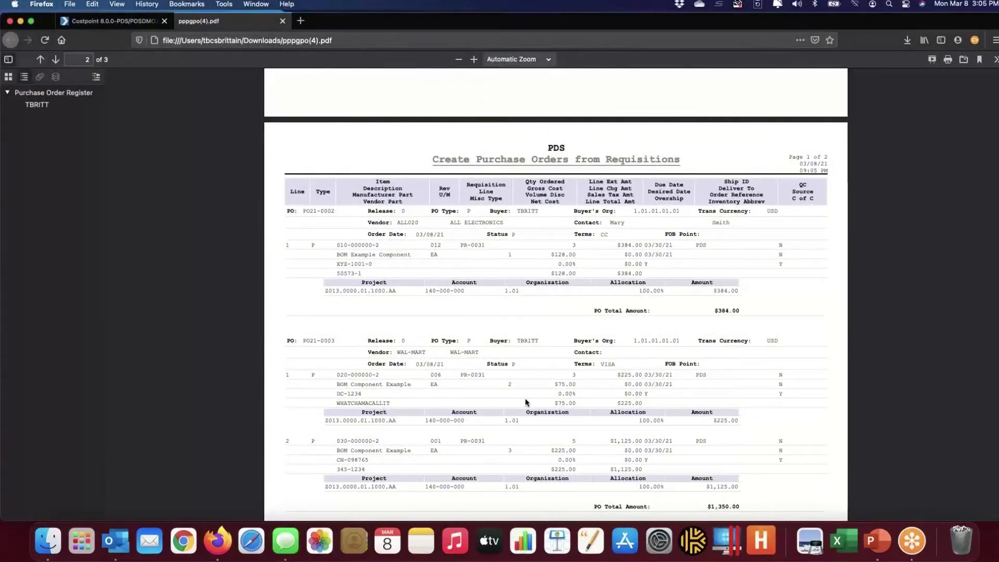
scroll(526, 402, down, 15)
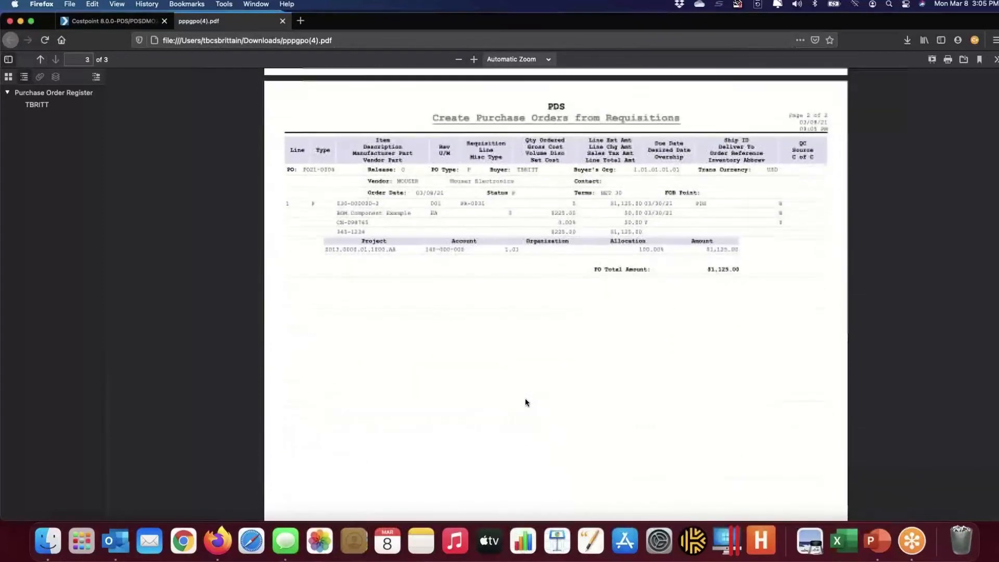
scroll(525, 402, up, 15)
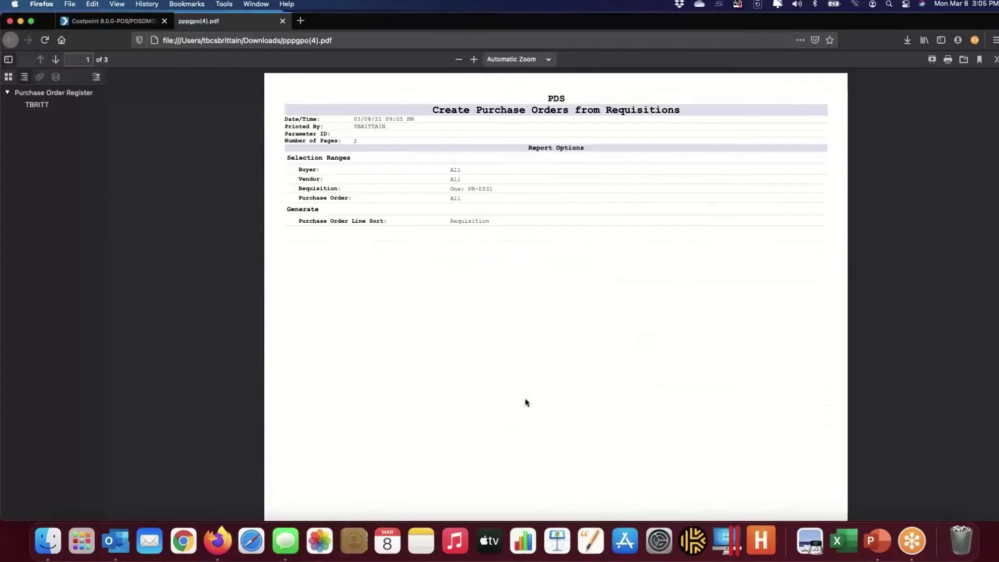
click(283, 22)
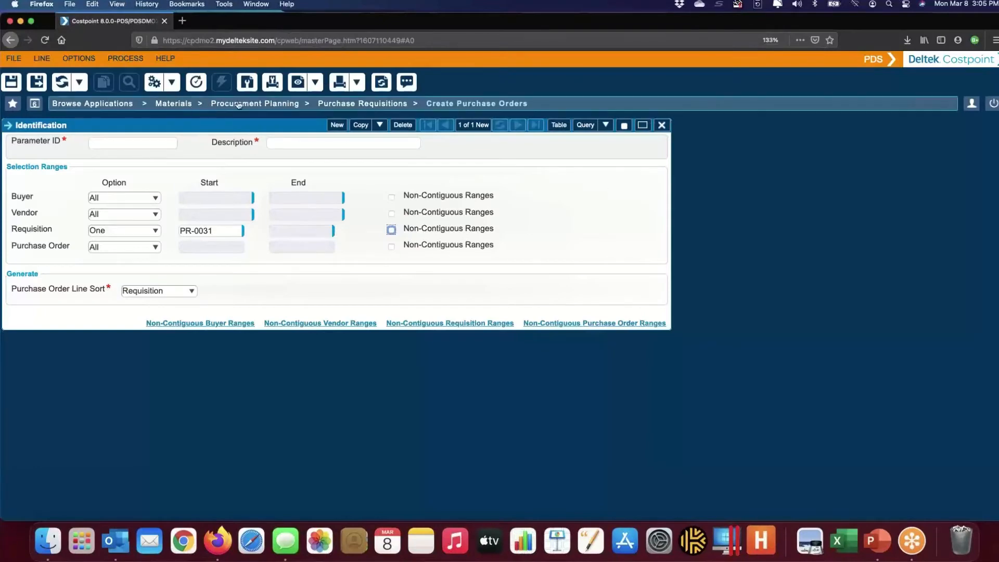
- Switch to the open Print Purchase Orders application and set the starting purchase order to PO21-0002
click(173, 104)
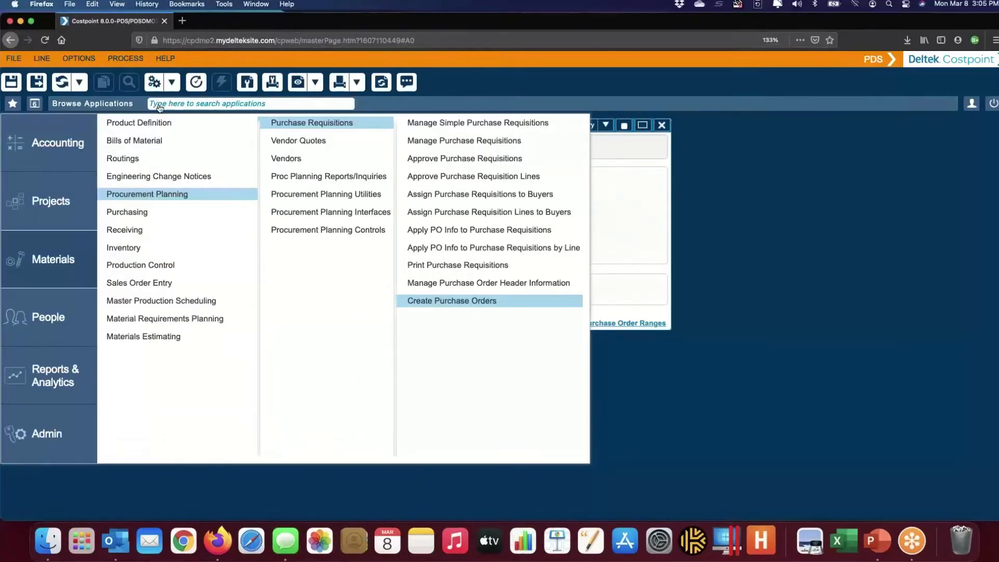
click(34, 103)
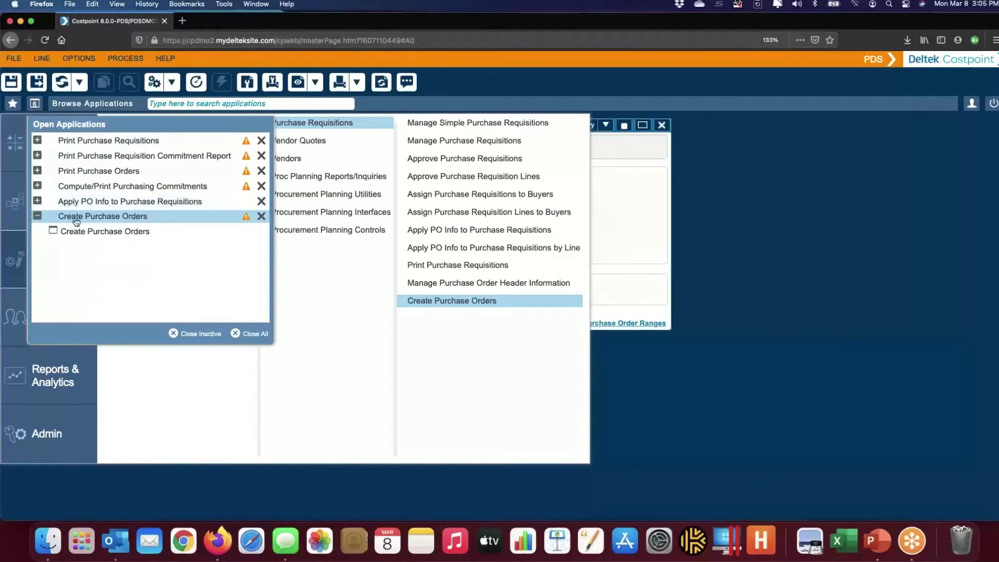
click(82, 174)
click(300, 202)
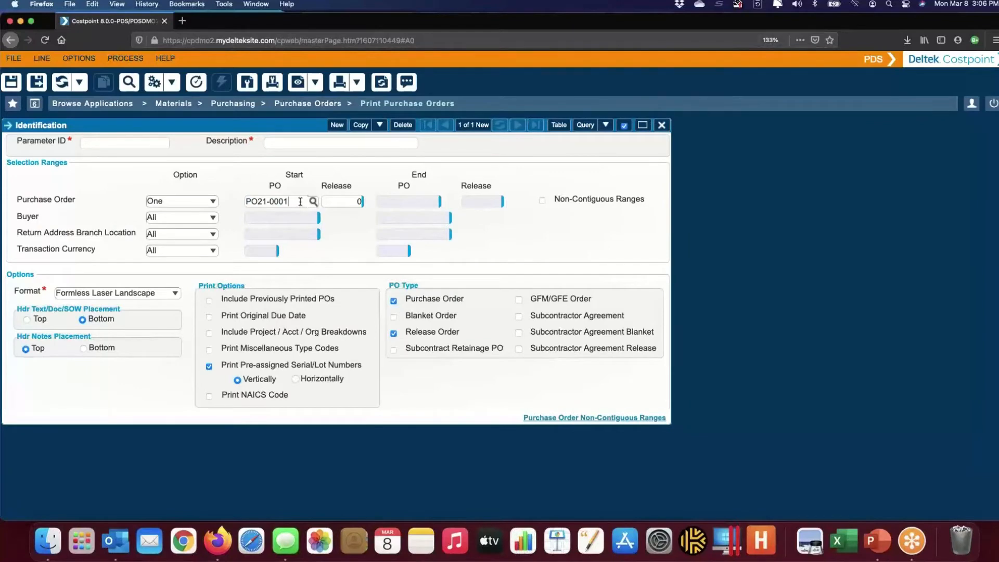
key(BackSpace)
text(2)
key(Tab)
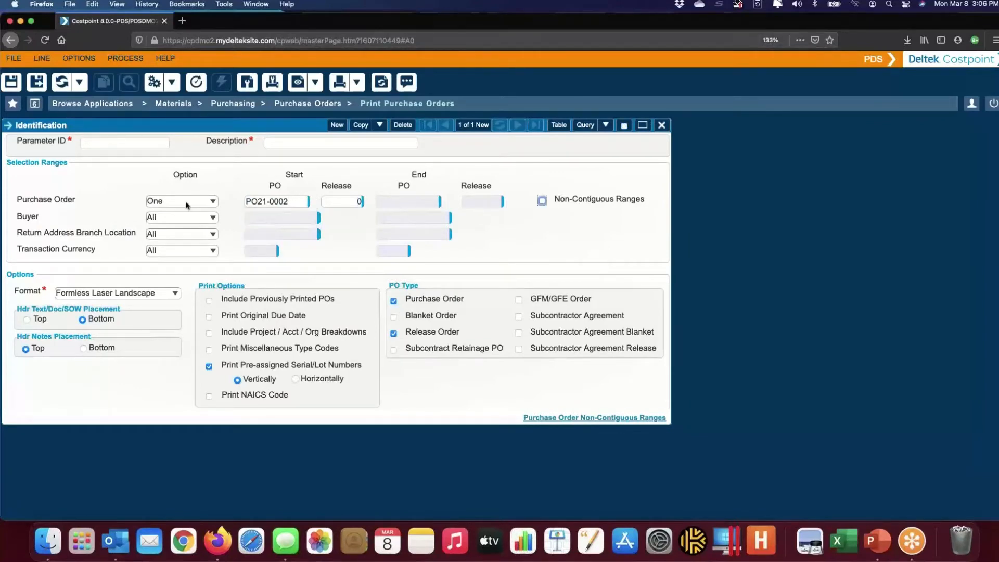
- Change the purchase order selection to a range ending at PO21-0004 and preview the purchase orders
click(168, 203)
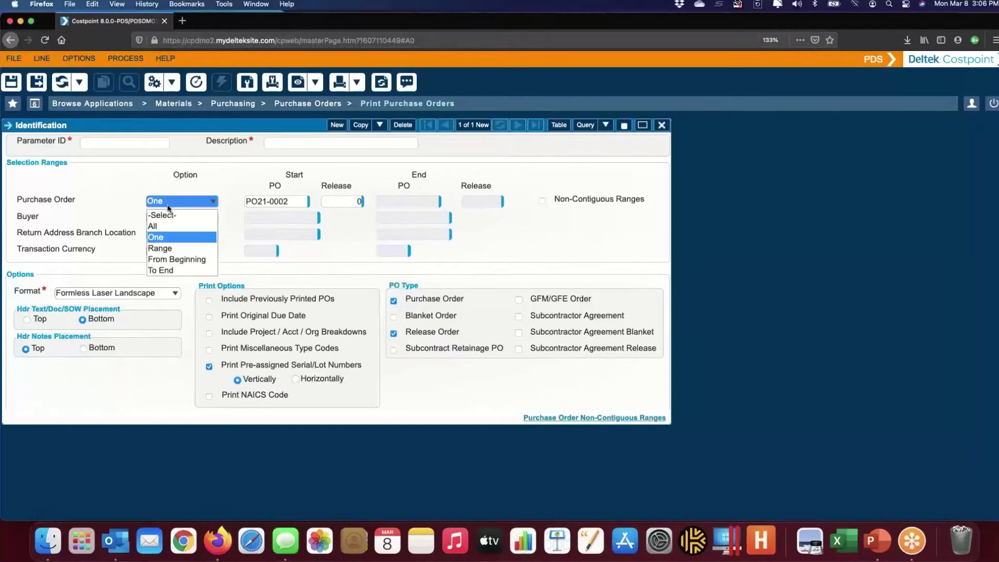
click(166, 249)
click(409, 201)
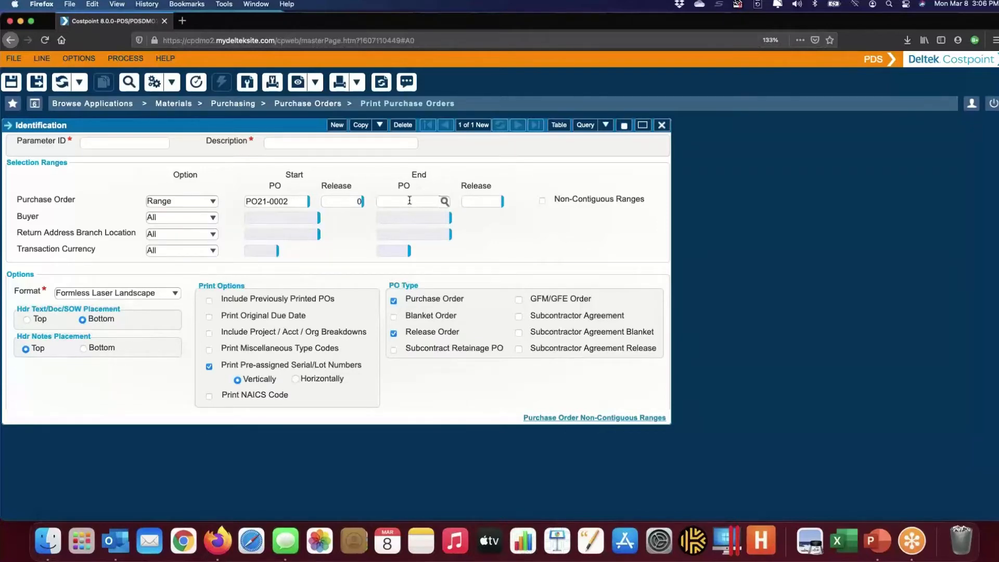
text(po21-0)
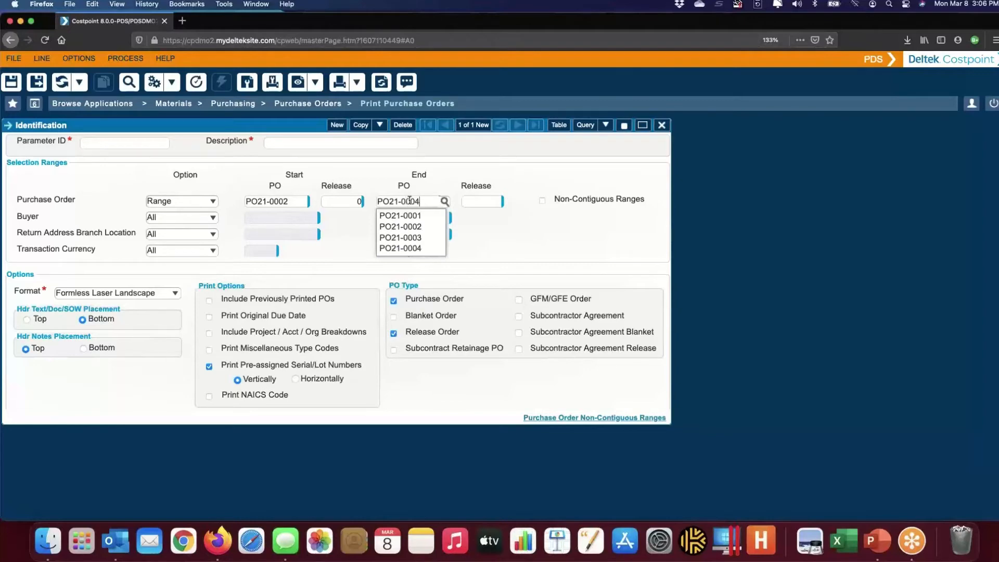
text(004)
key(Tab)
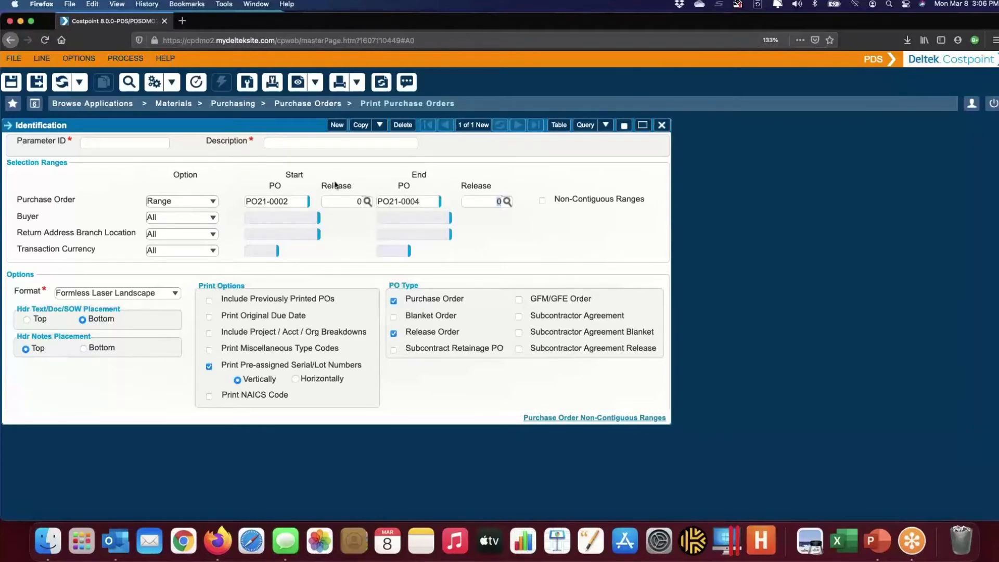
click(297, 82)
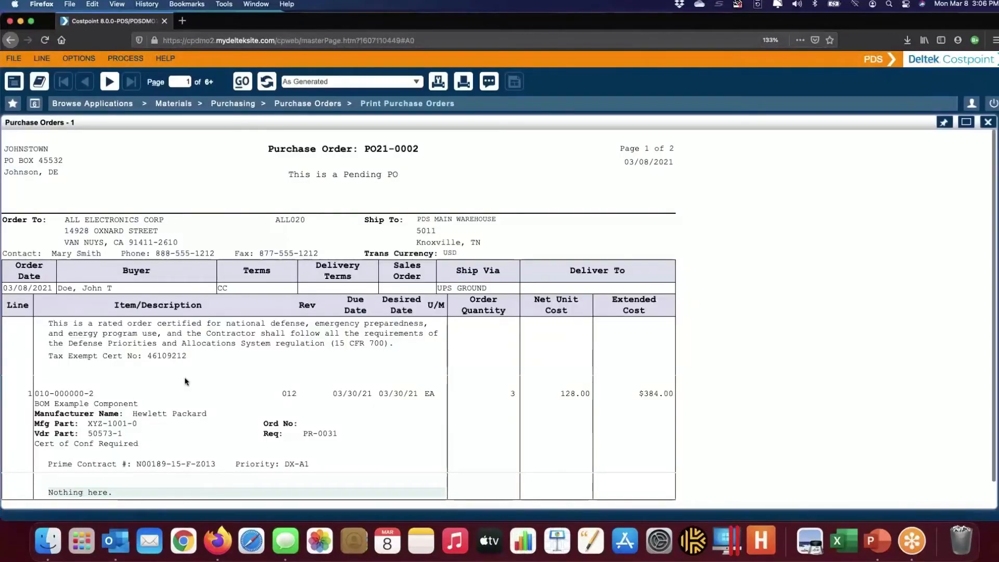
- Examine the ALL020 purchase order PO21-0002, including its item line, clause text, bill-to details and total on both pages
scroll(185, 381, down, 2)
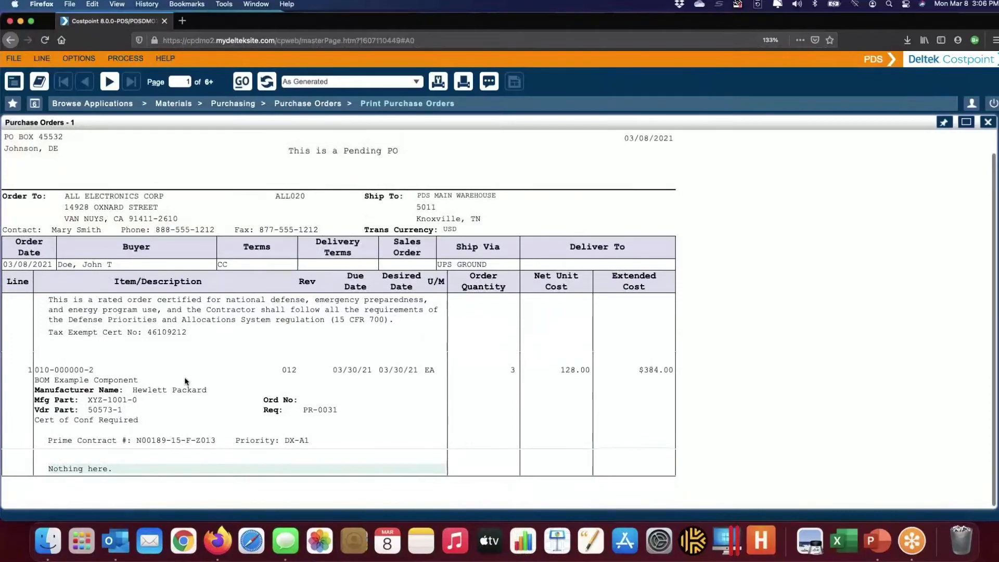
scroll(184, 381, up, 2)
scroll(185, 382, down, 2)
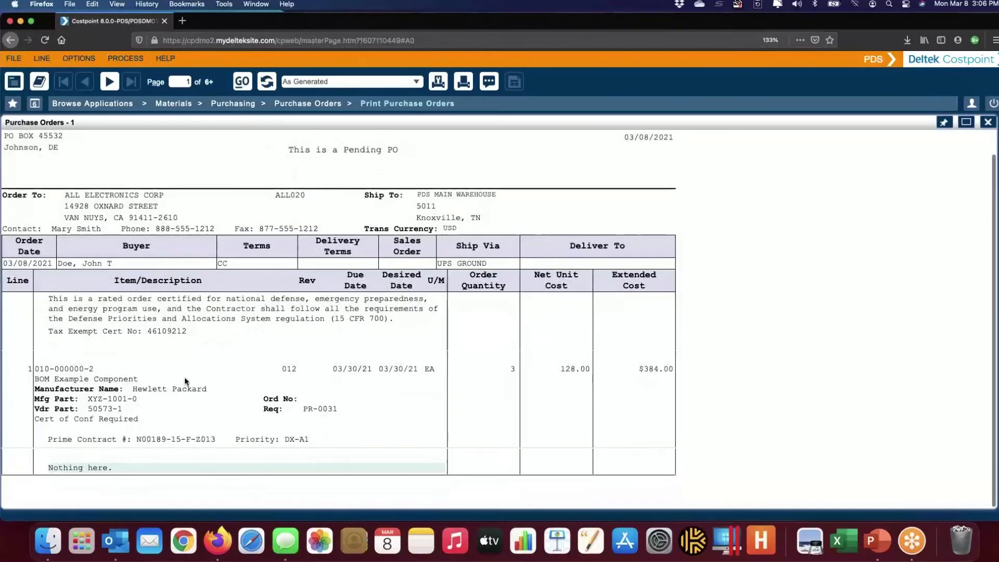
scroll(185, 381, up, 2)
scroll(184, 382, down, 2)
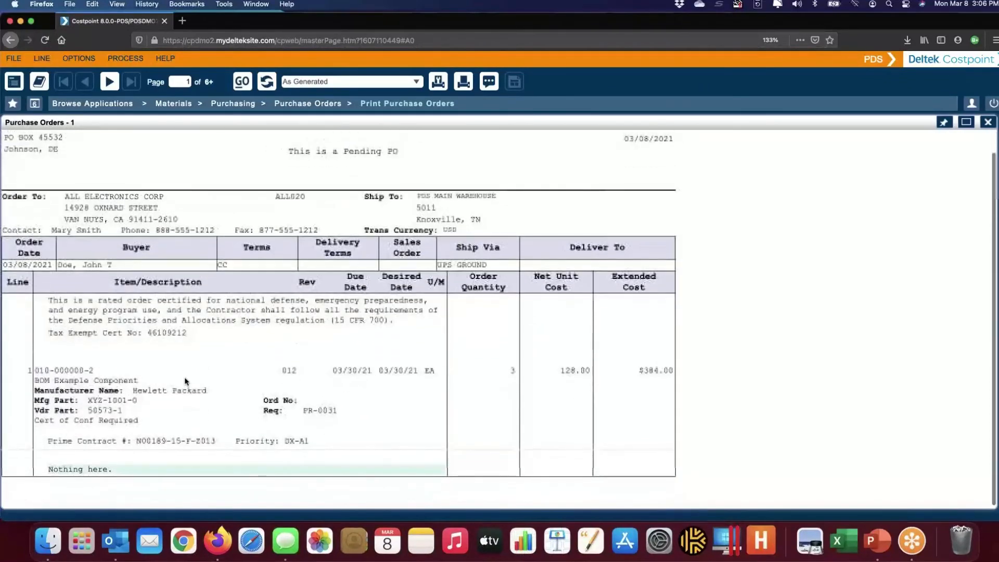
click(110, 81)
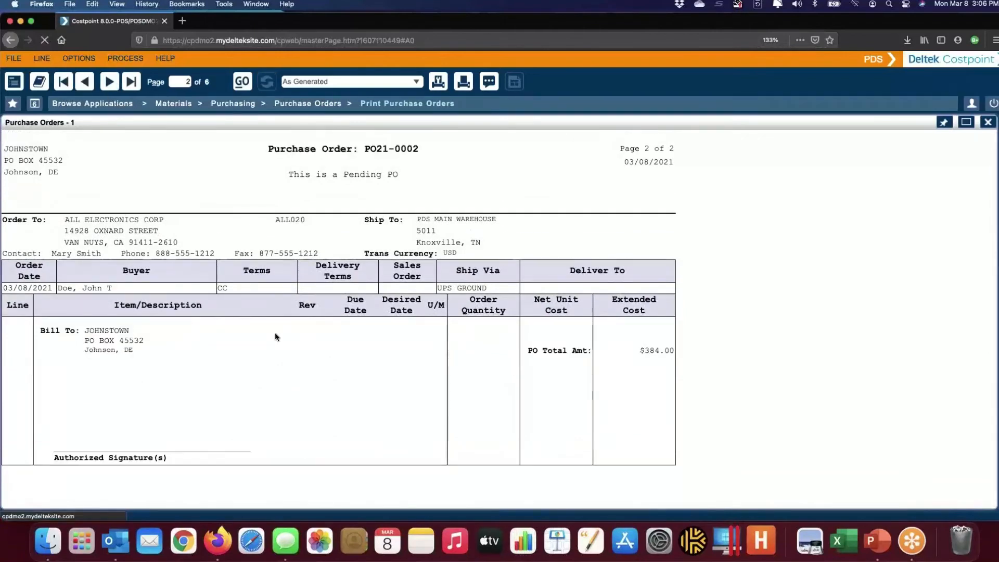
- Go to the WAL-MART purchase order PO21-0003 and examine its two item lines, then its second page
click(110, 82)
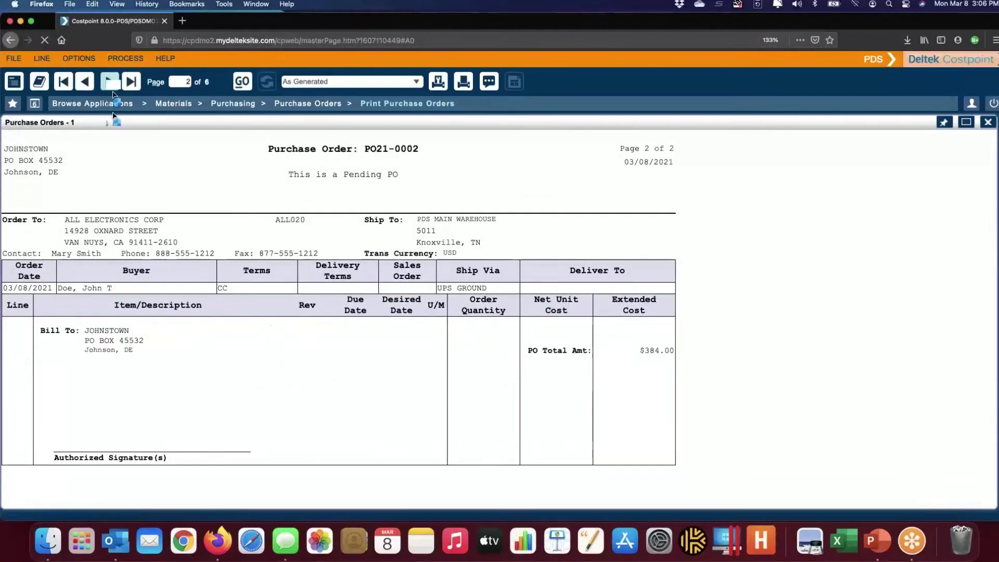
scroll(193, 414, down, 3)
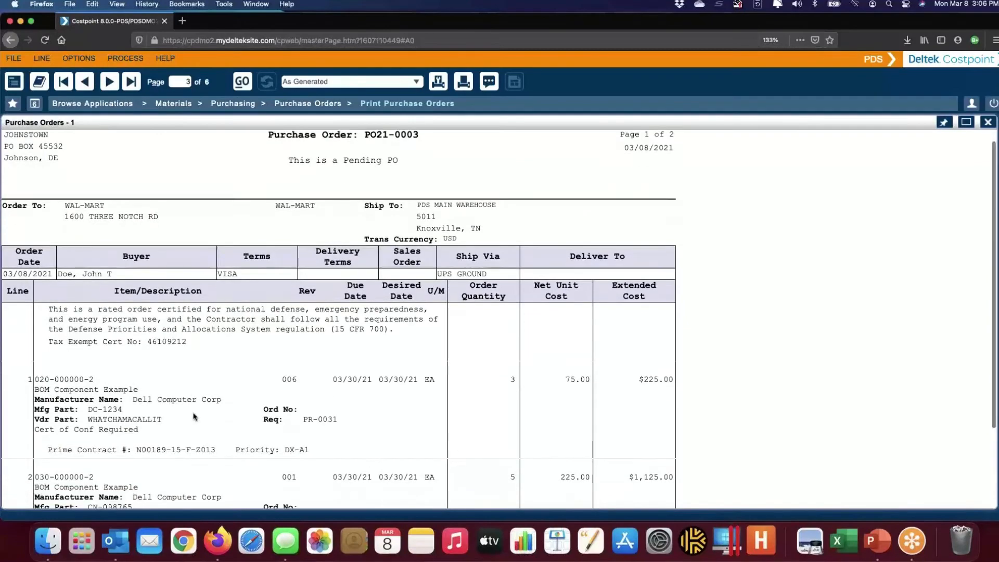
scroll(193, 414, down, 2)
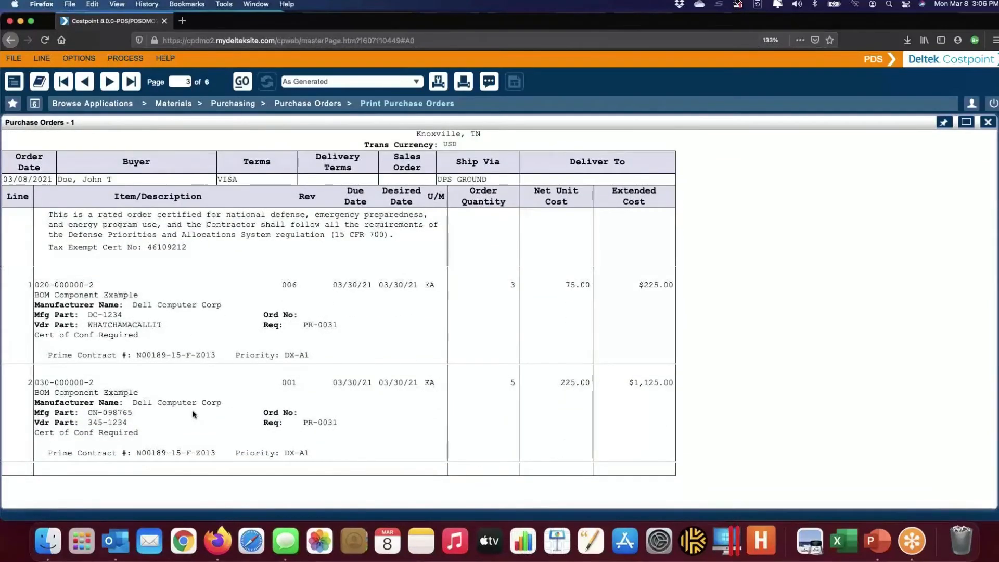
scroll(194, 411, up, 2)
click(111, 86)
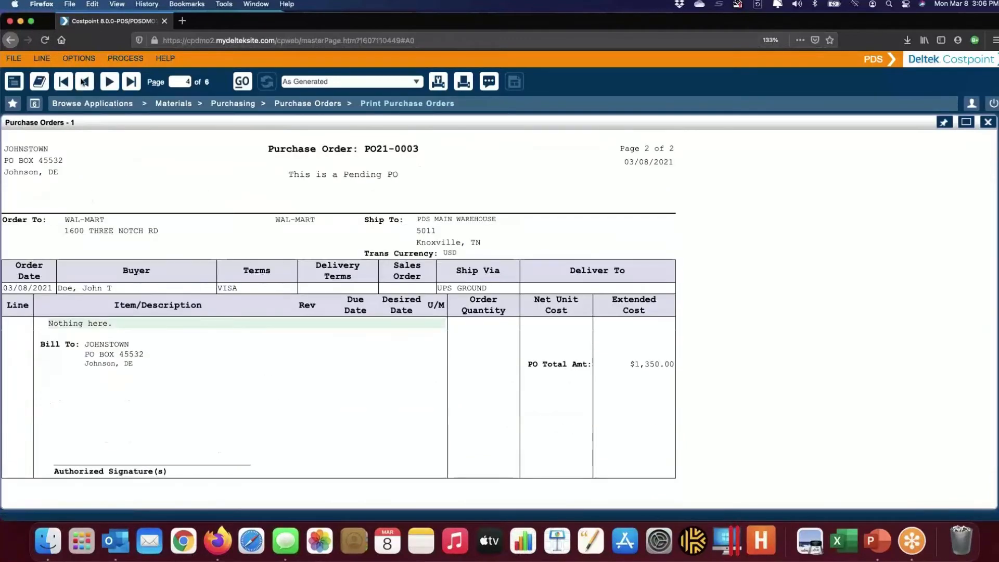
- Go to the MOUSER purchase order PO21-0004, examine its rated-order text, item line and costs, and close the preview
click(109, 83)
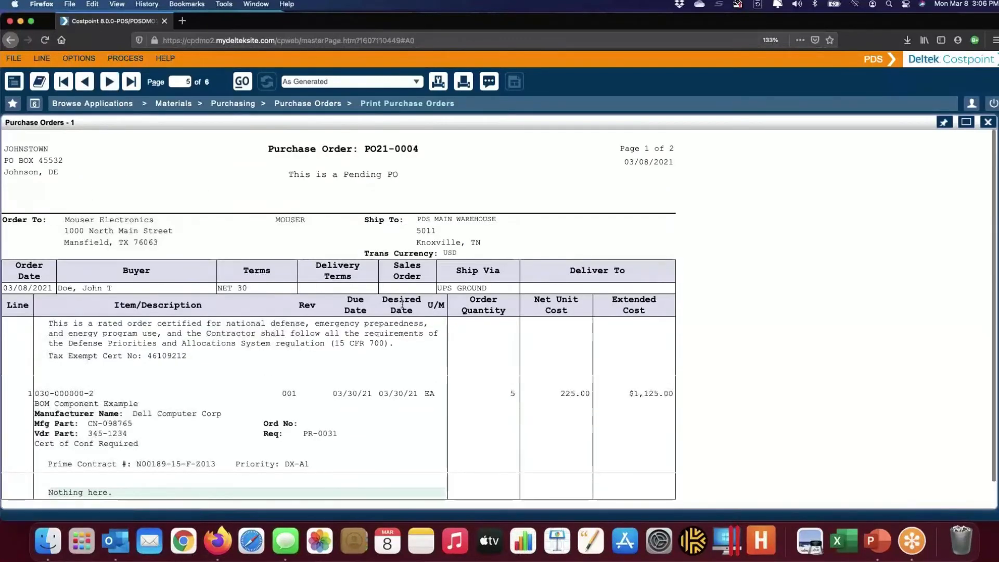
scroll(402, 305, down, 1)
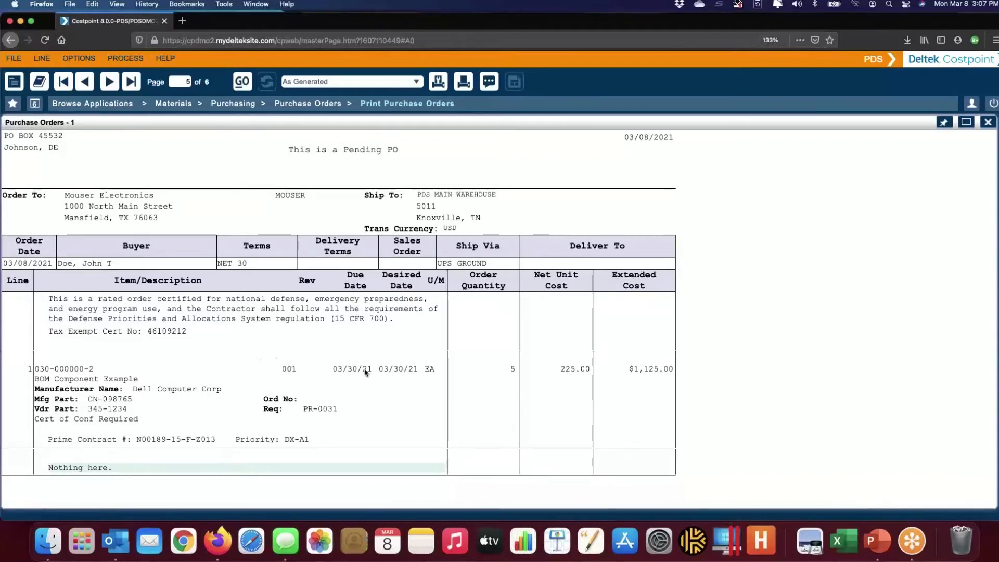
scroll(721, 271, up, 1)
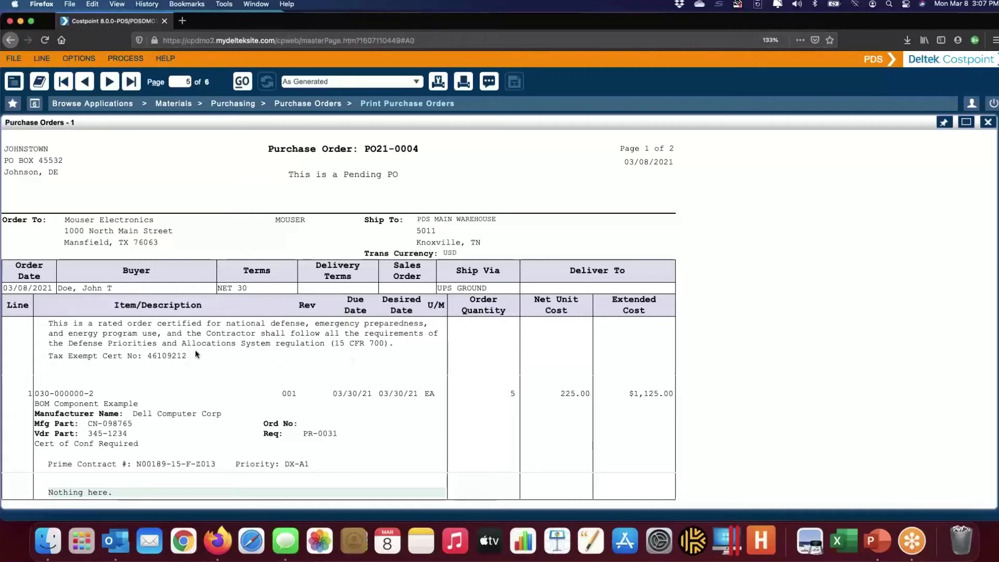
scroll(196, 355, down, 1)
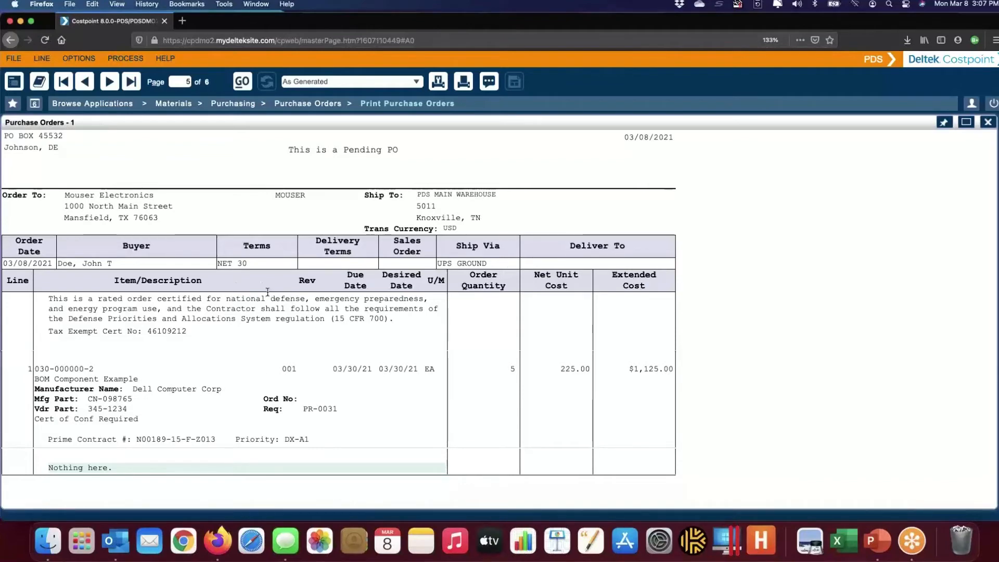
drag(267, 294, 579, 370)
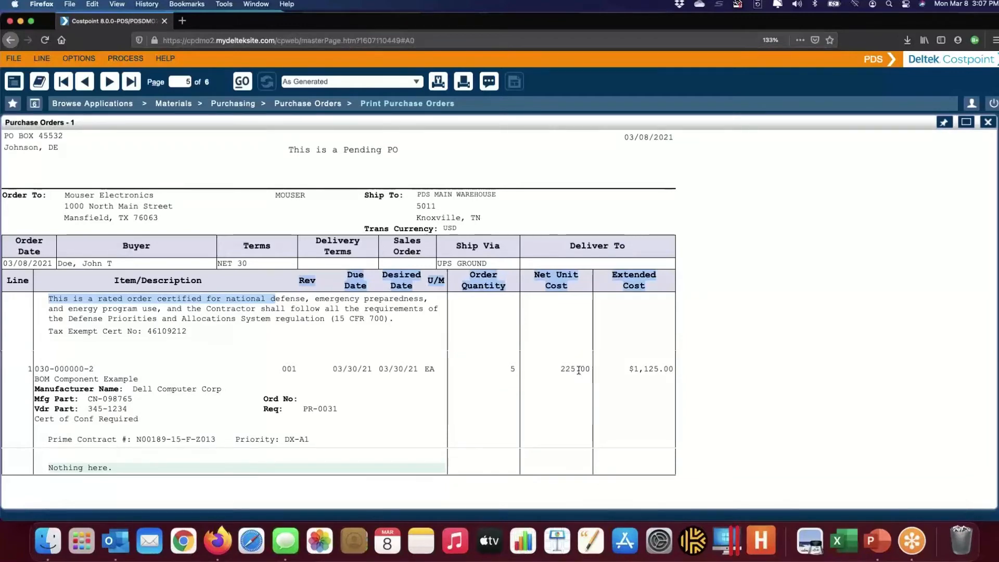
click(987, 122)
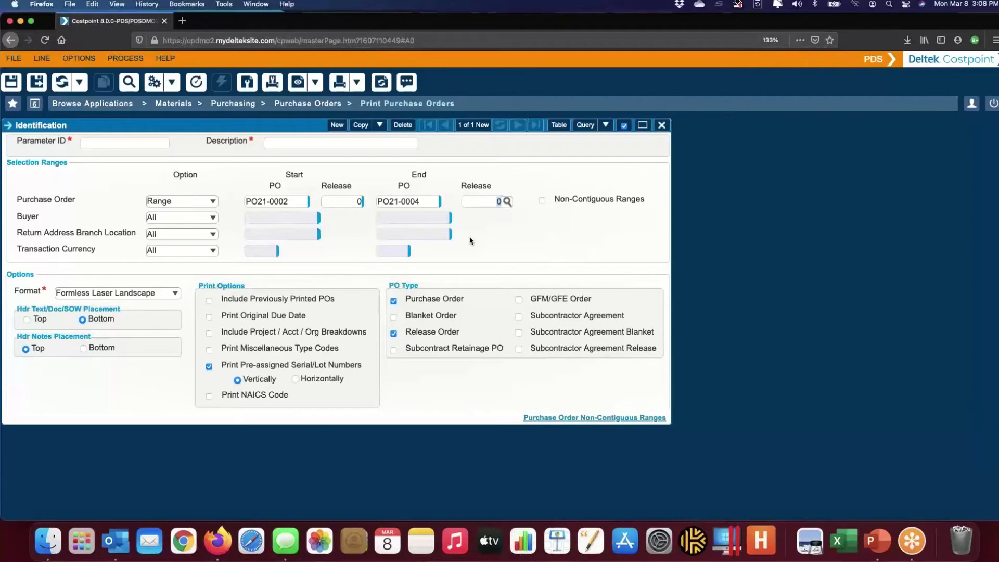
- Switch to the open Print Purchase Requisition Commitment Report application to view its requisition commitments detail
click(35, 105)
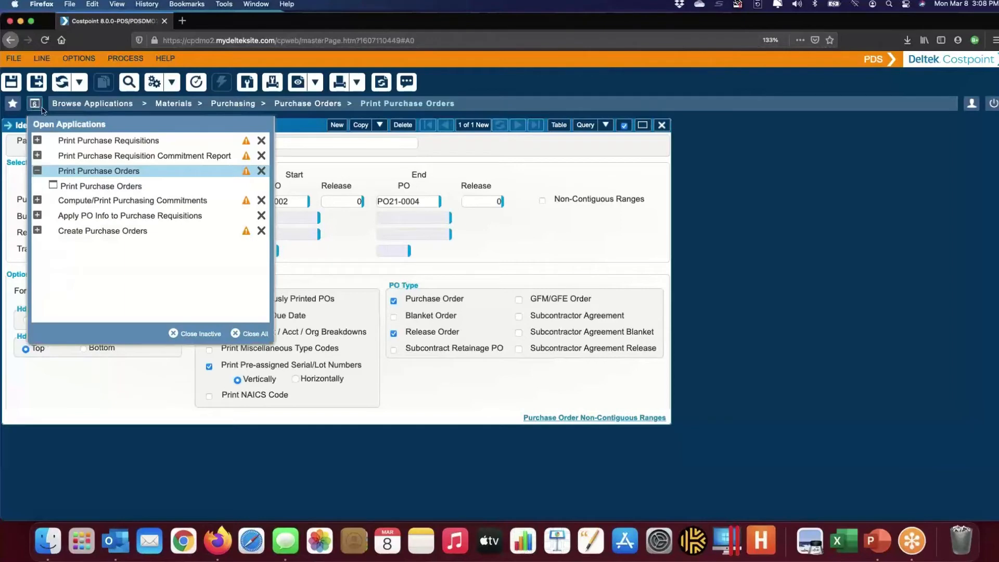
click(151, 158)
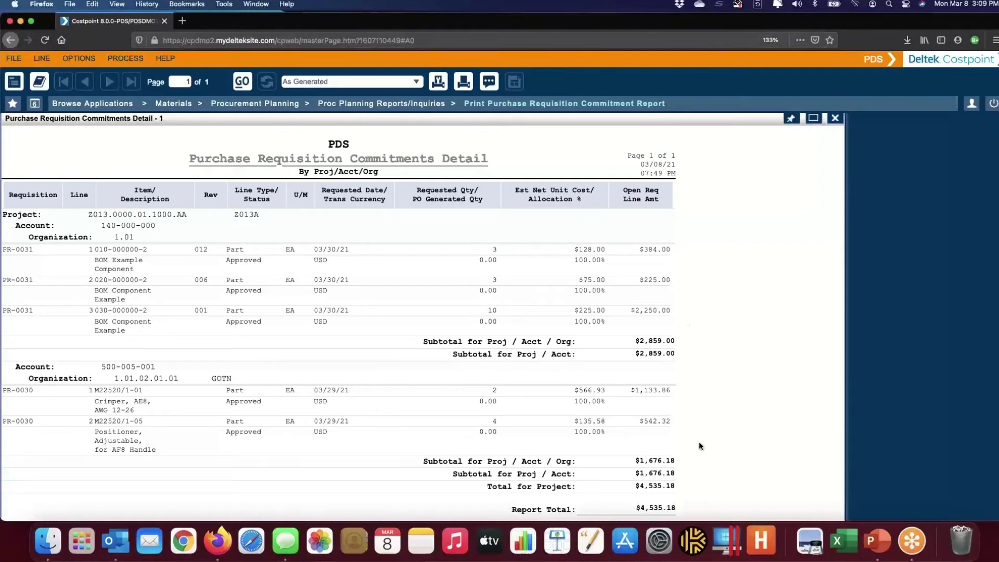
- Examine the PR-0031 and PR-0030 lines, subtotals and report total in the requisition commitments detail
scroll(699, 444, down, 2)
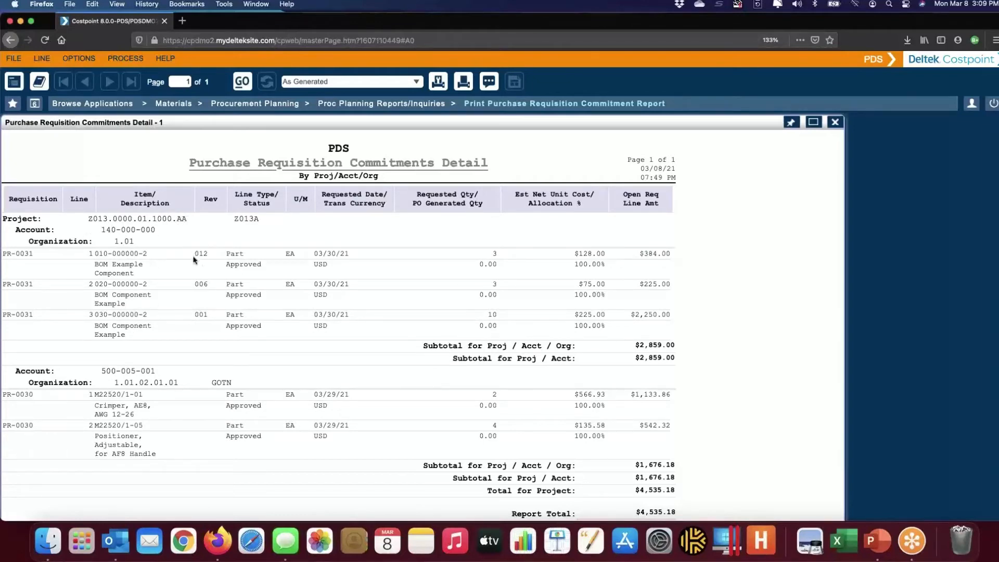
scroll(724, 465, down, 2)
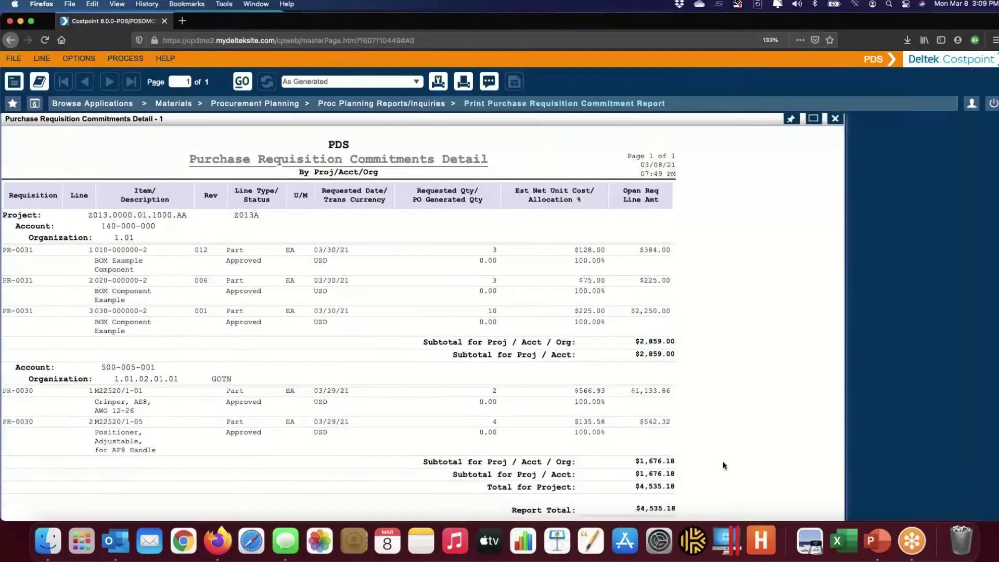
scroll(723, 458, up, 2)
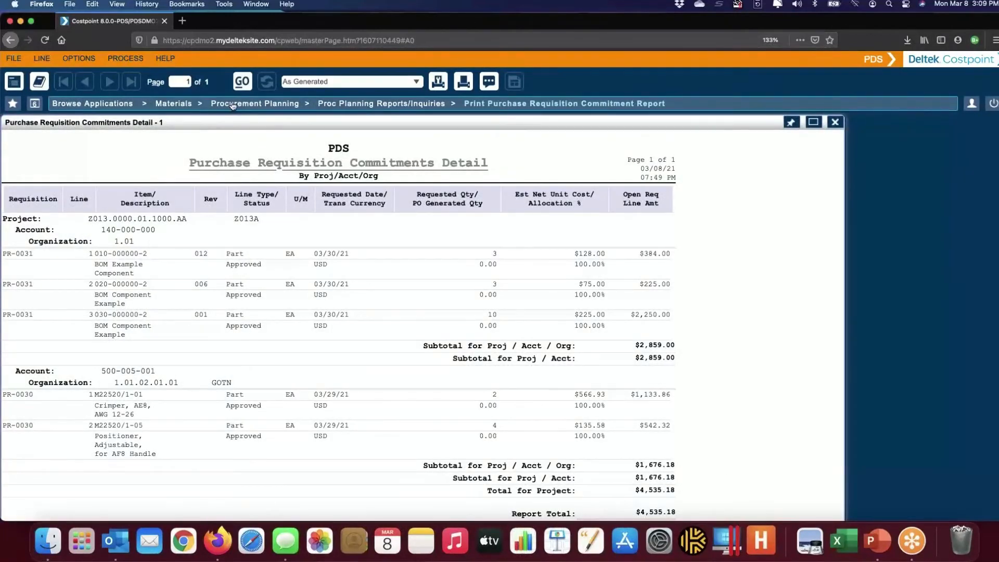
- Go to Compute/Print Purchasing Commitments in Purchasing Reports/Inquiries and set the report type to Detail
click(164, 103)
mouse_move(133, 212)
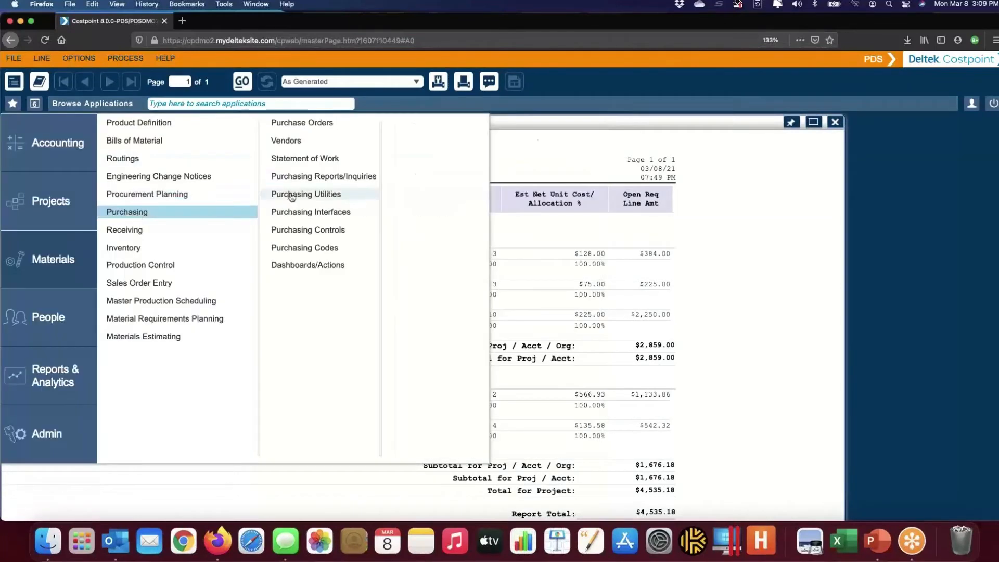
mouse_move(320, 176)
click(472, 138)
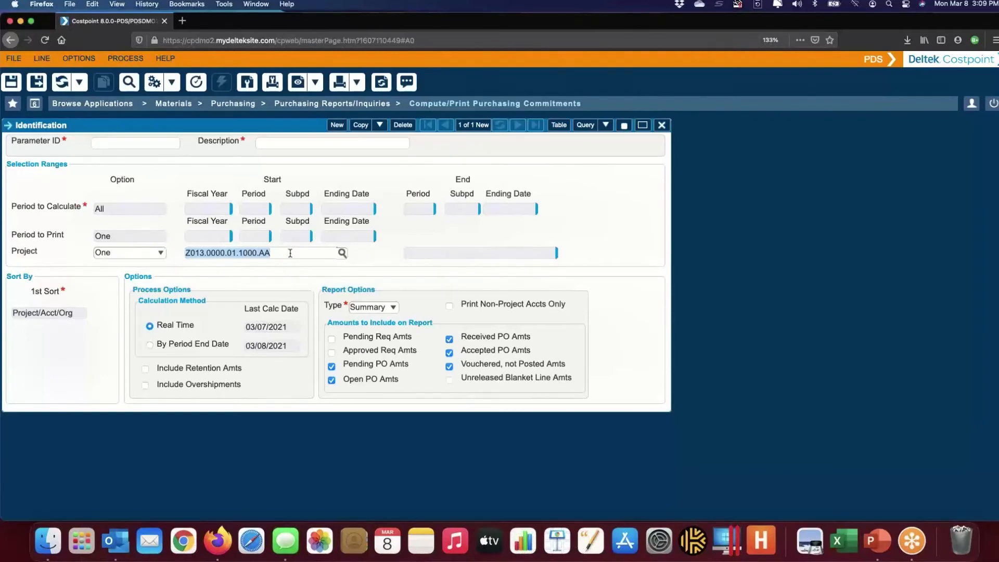
click(393, 307)
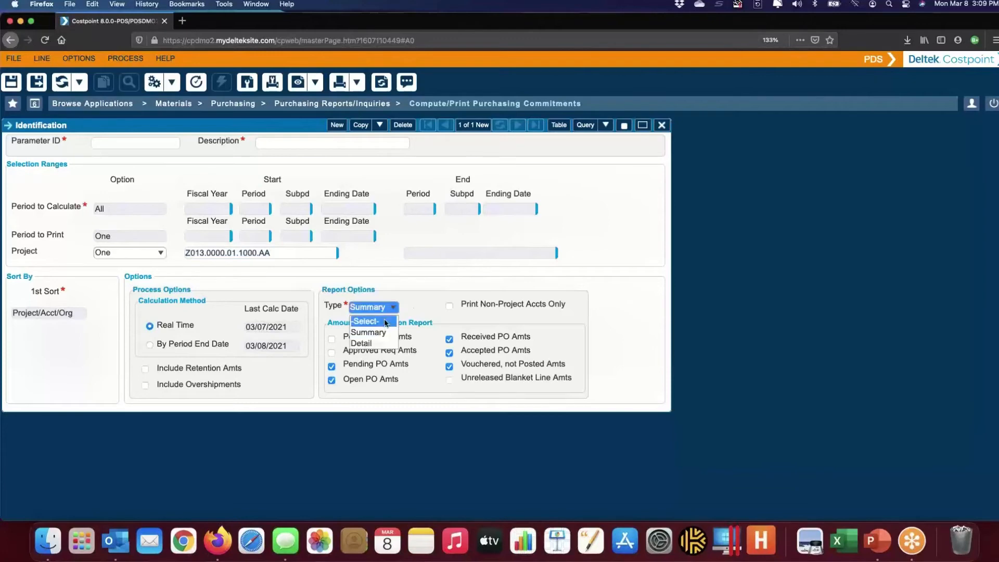
click(363, 343)
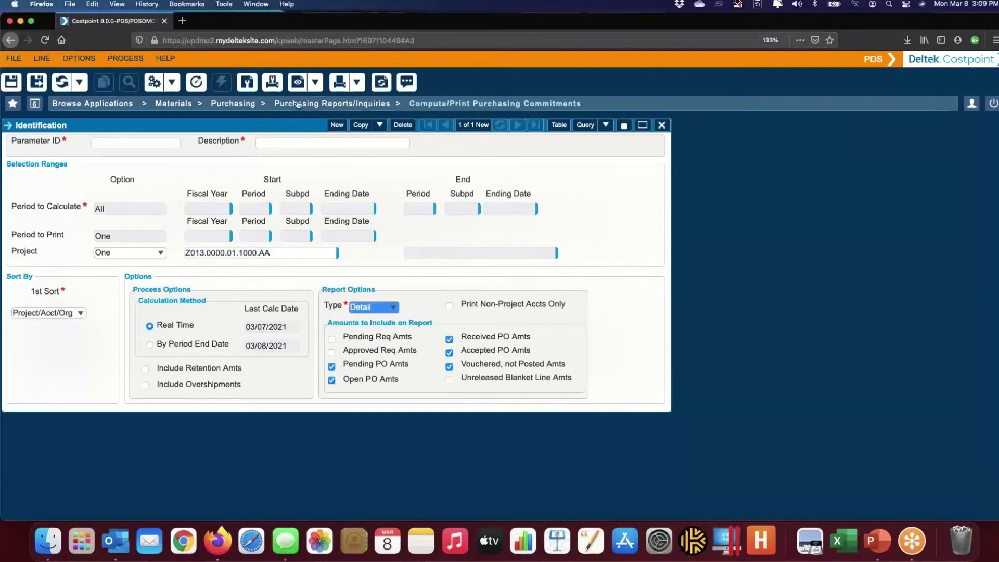
- Process the purchasing commitments detail report for project Z013.0000.01.1000.AA, save it as a PDF and open the downloaded file
click(172, 86)
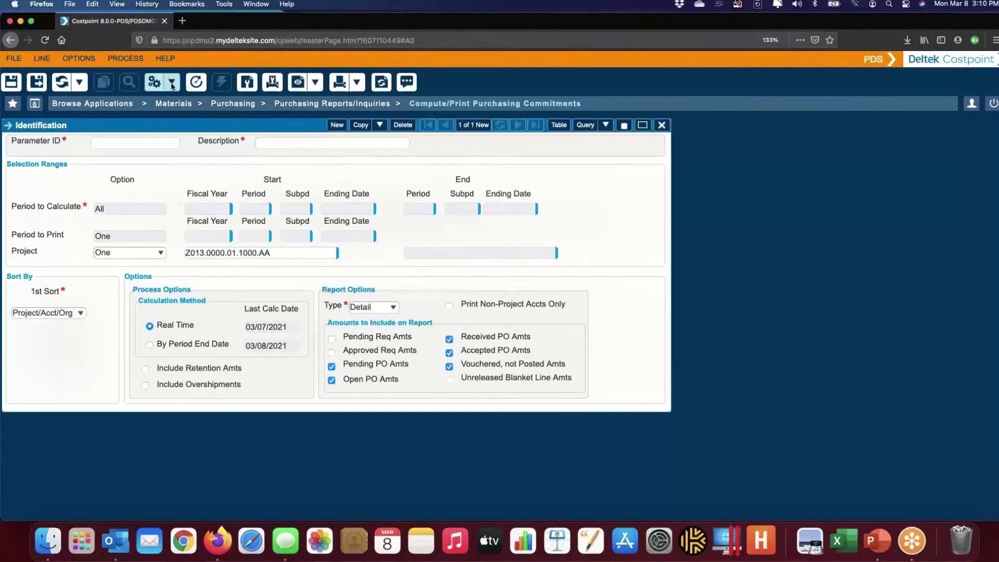
click(179, 119)
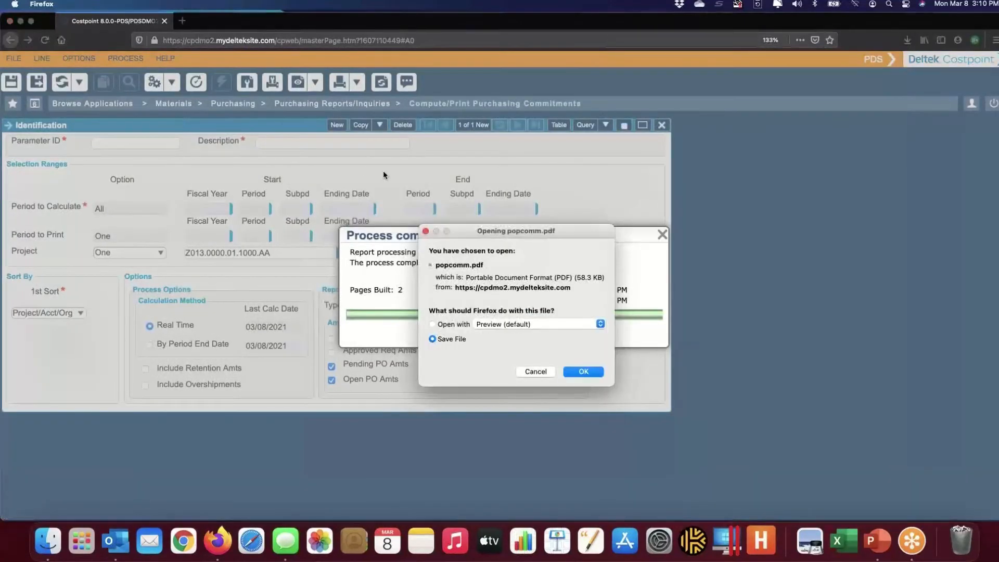
click(583, 371)
click(907, 42)
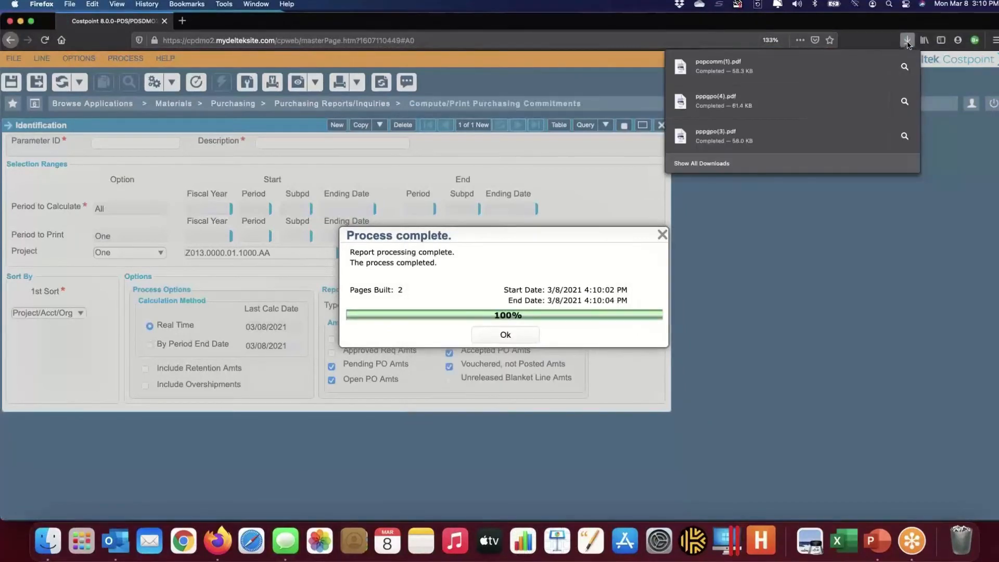
click(726, 65)
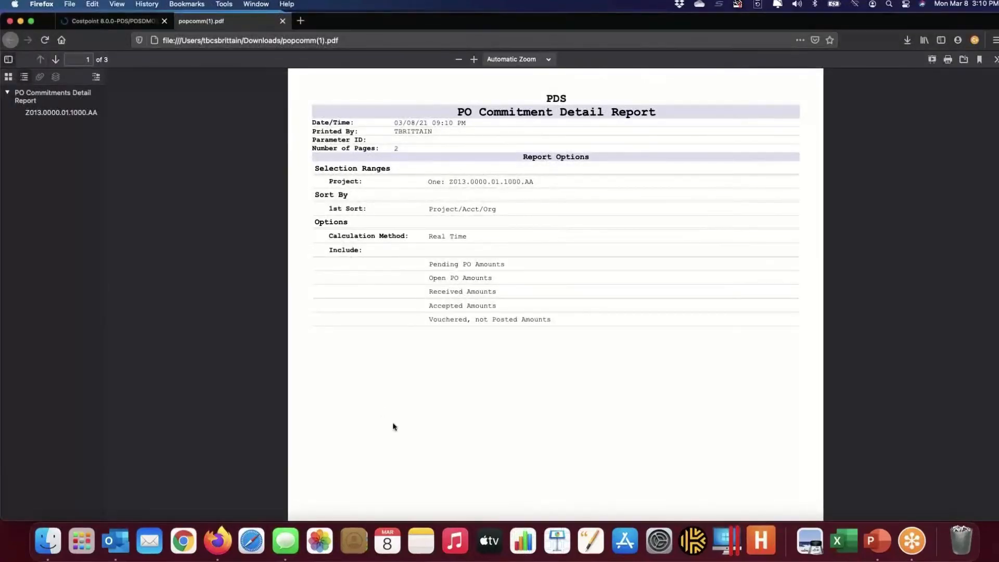
- Examine the PO21-0002, PO21-0003 and PO21-0004 lines, their pending commitments and the project total on the report's first detail page
scroll(393, 426, down, 15)
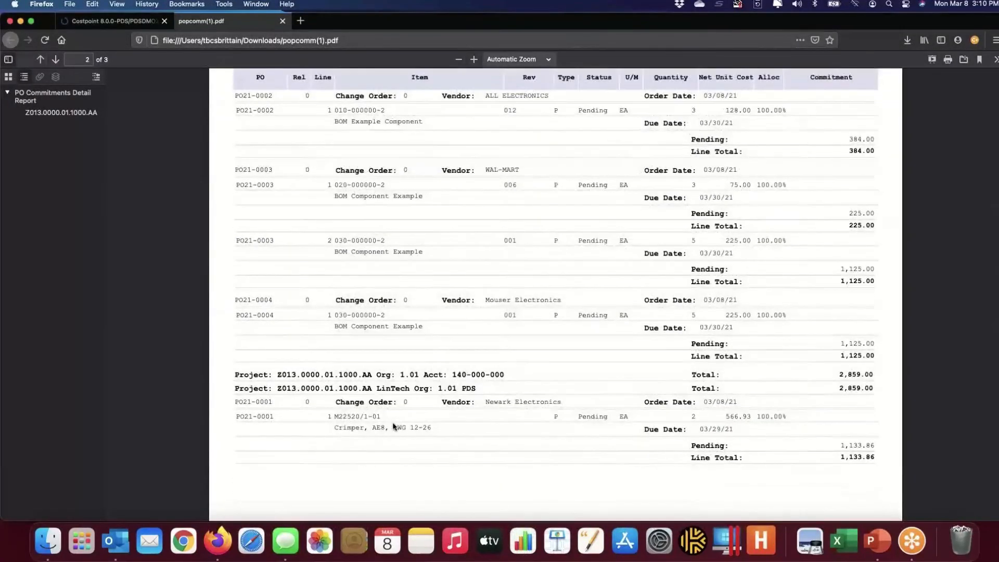
scroll(393, 427, up, 2)
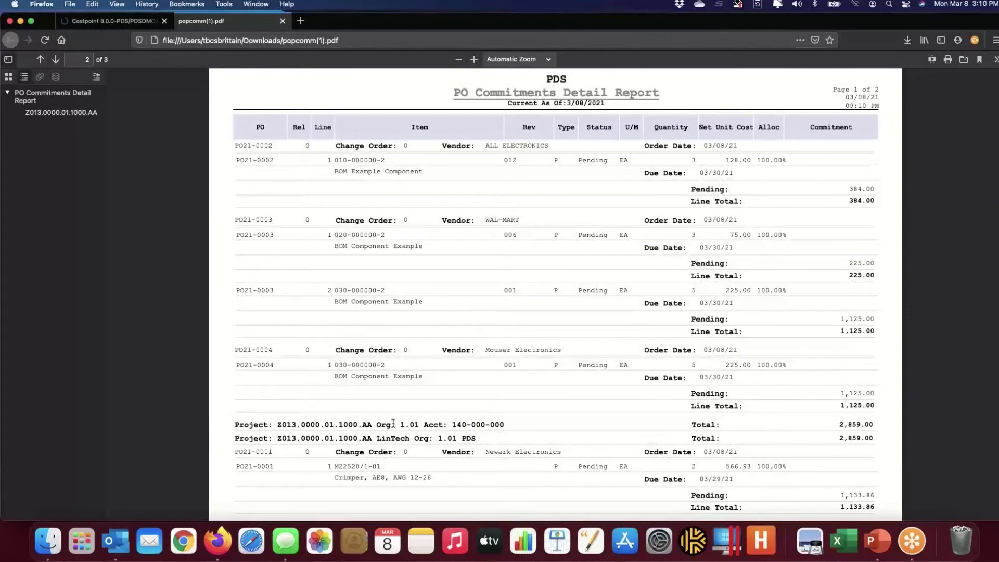
scroll(393, 424, up, 1)
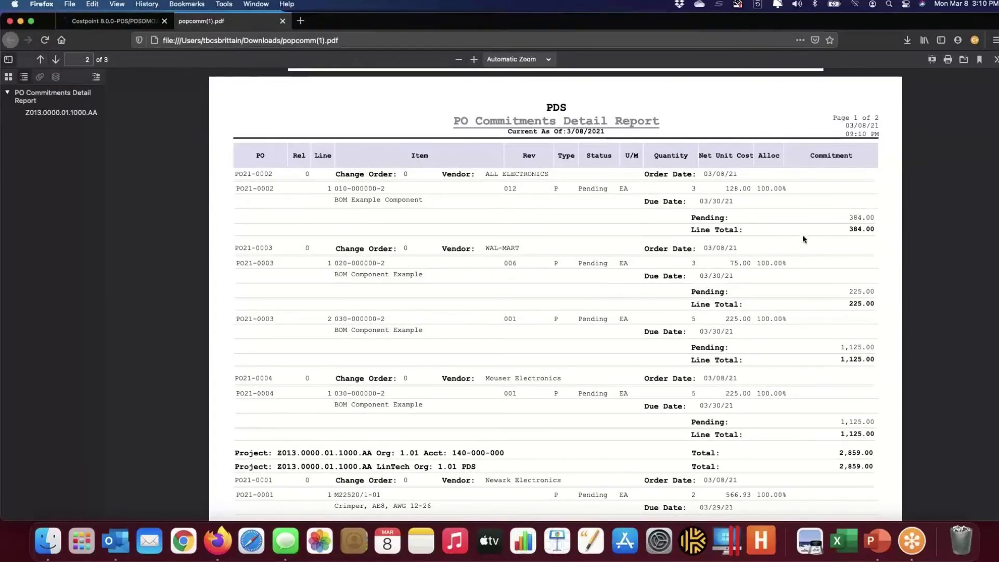
scroll(803, 238, down, 3)
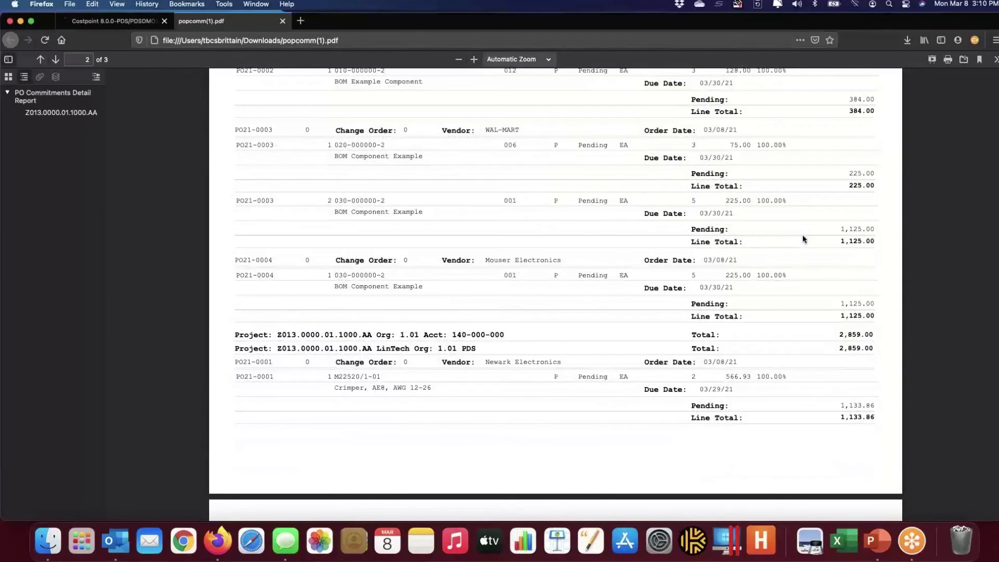
scroll(802, 238, down, 2)
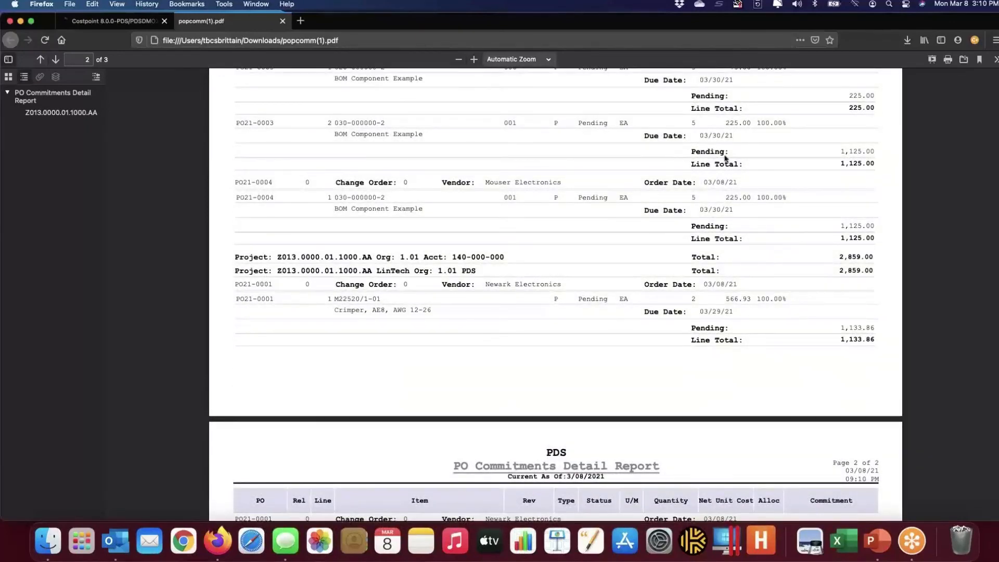
- Examine the PO21-0001 line and total PO commitments on the report's last page, marking the Pending label
scroll(718, 301, down, 5)
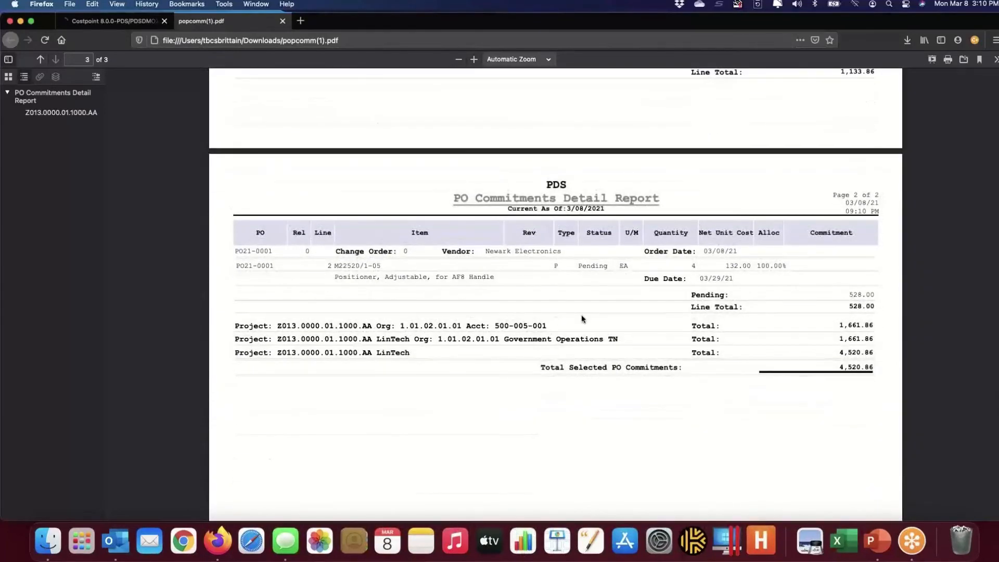
scroll(592, 293, up, 2)
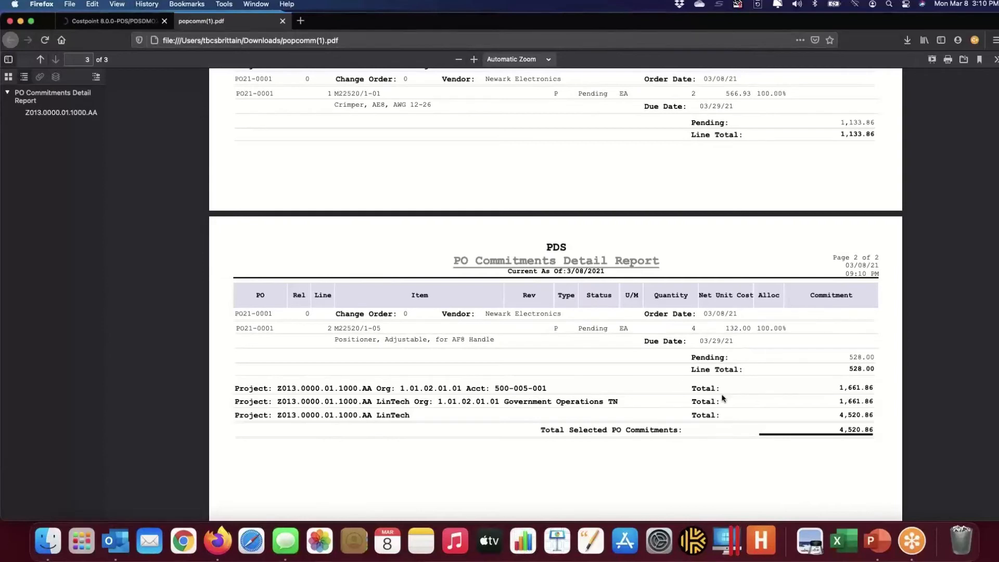
scroll(723, 398, down, 5)
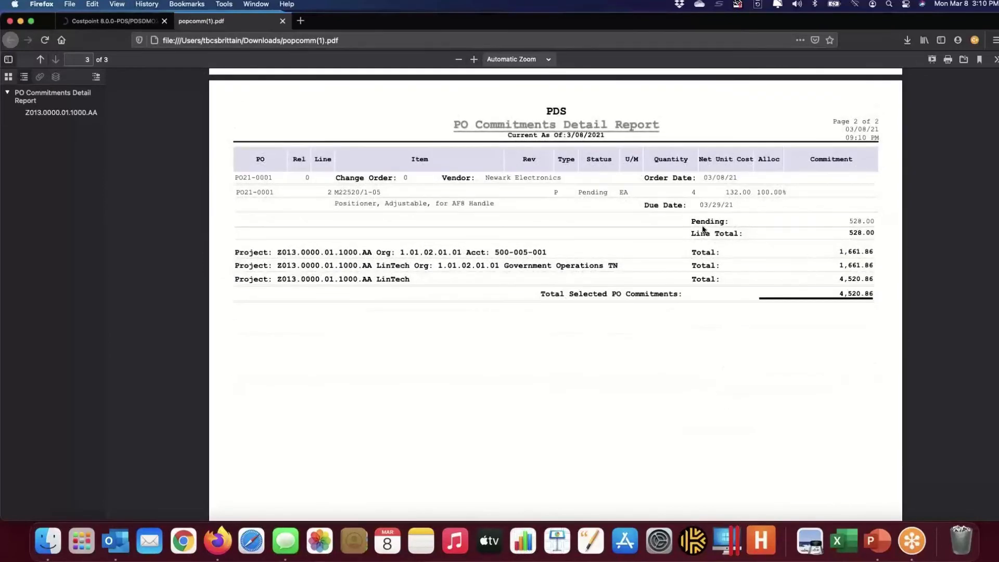
drag(691, 223, 737, 227)
scroll(819, 247, down, 4)
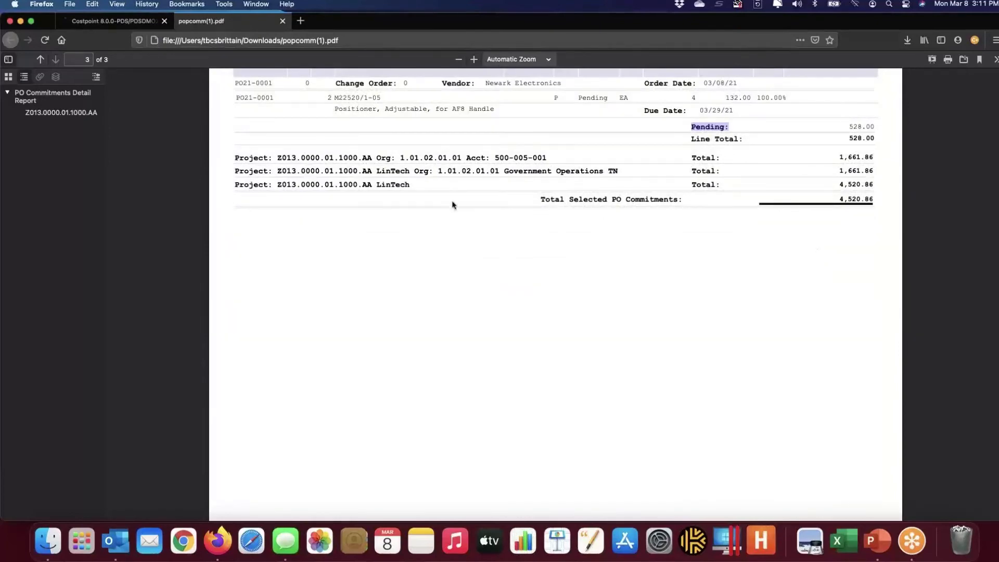
- Return to the report options cover page, close the PDF and dismiss the process completion message
scroll(452, 205, up, 1)
scroll(452, 204, up, 6)
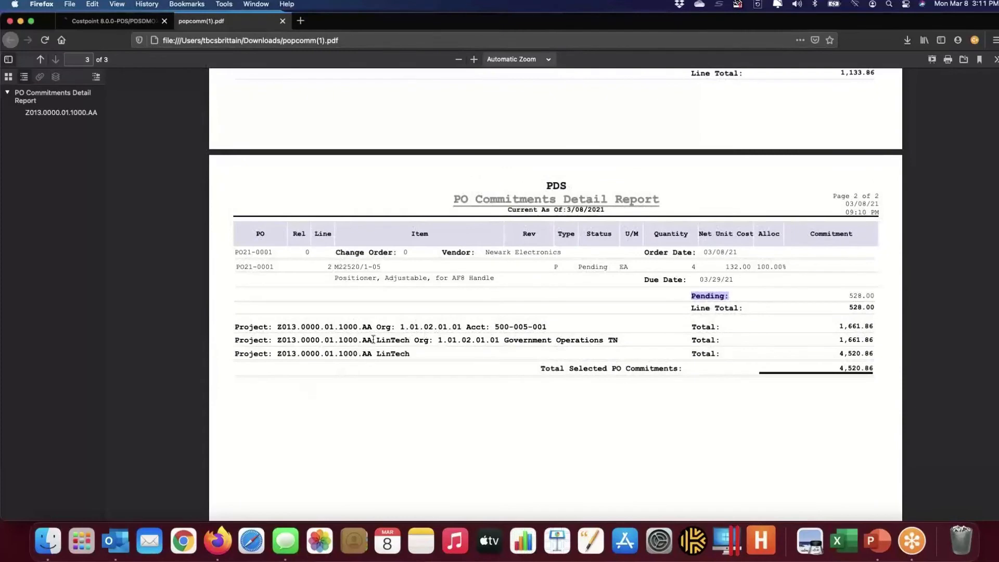
scroll(638, 320, up, 13)
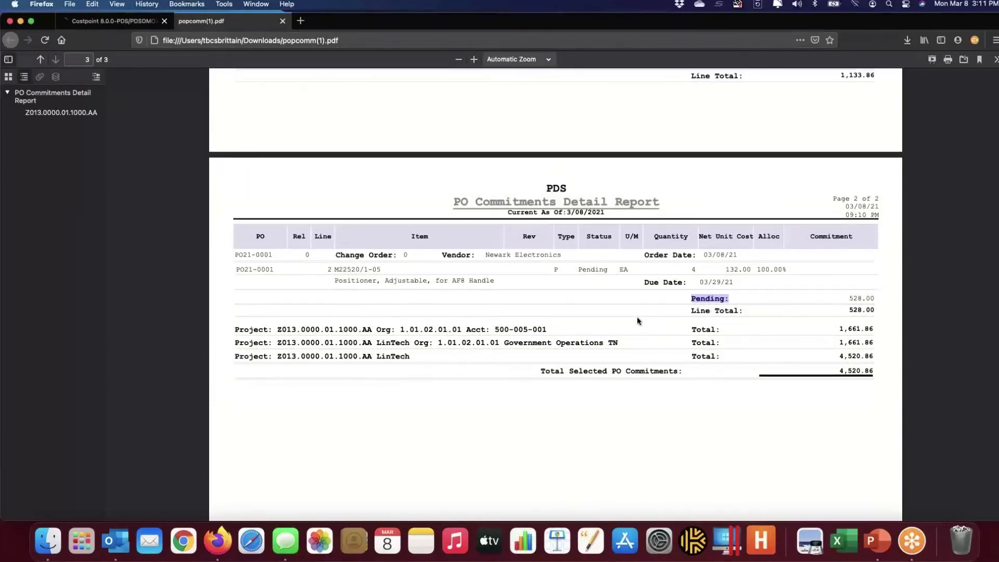
scroll(638, 321, up, 20)
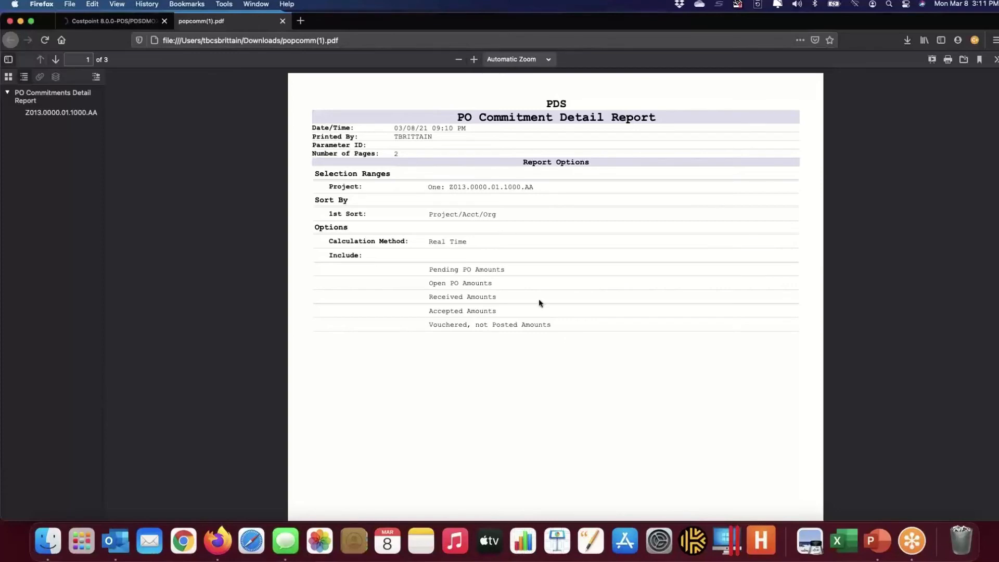
click(283, 21)
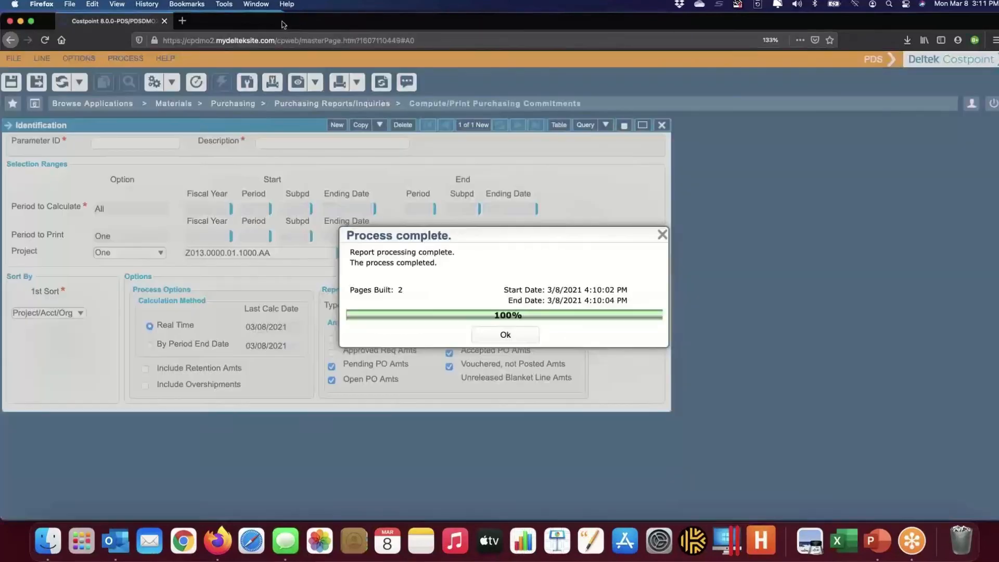
click(515, 338)
key(super+Tab)
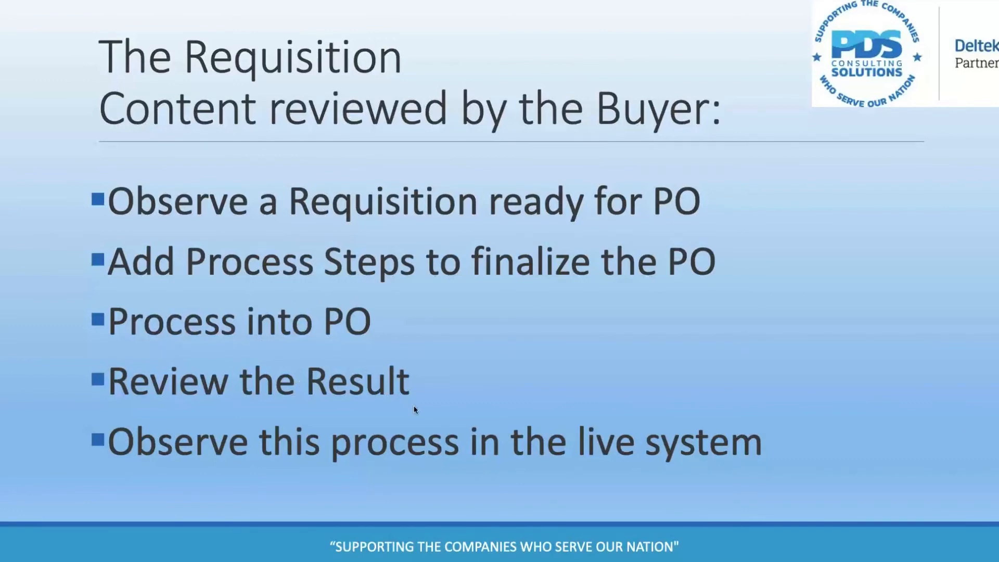
key(Right)
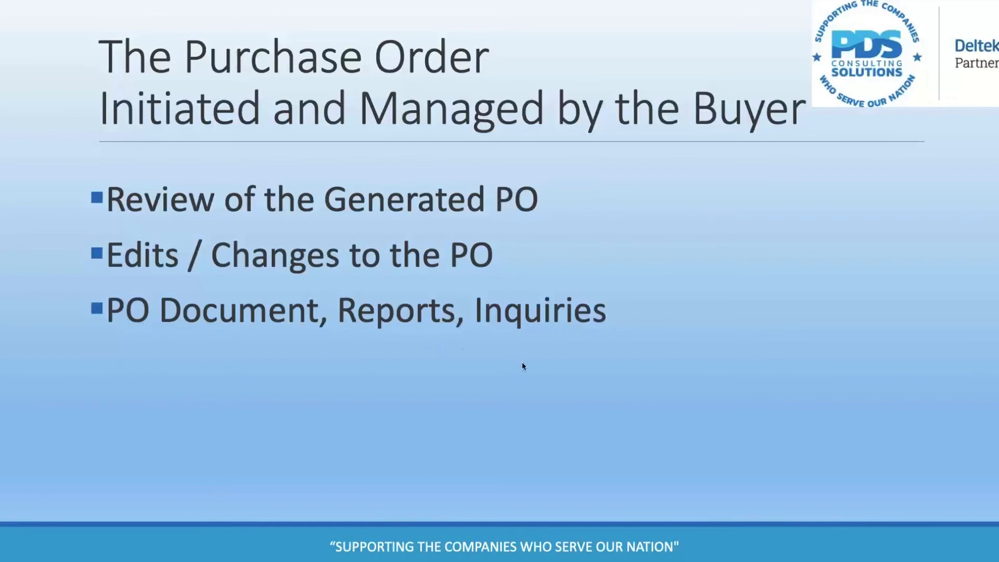
key(super+Tab)
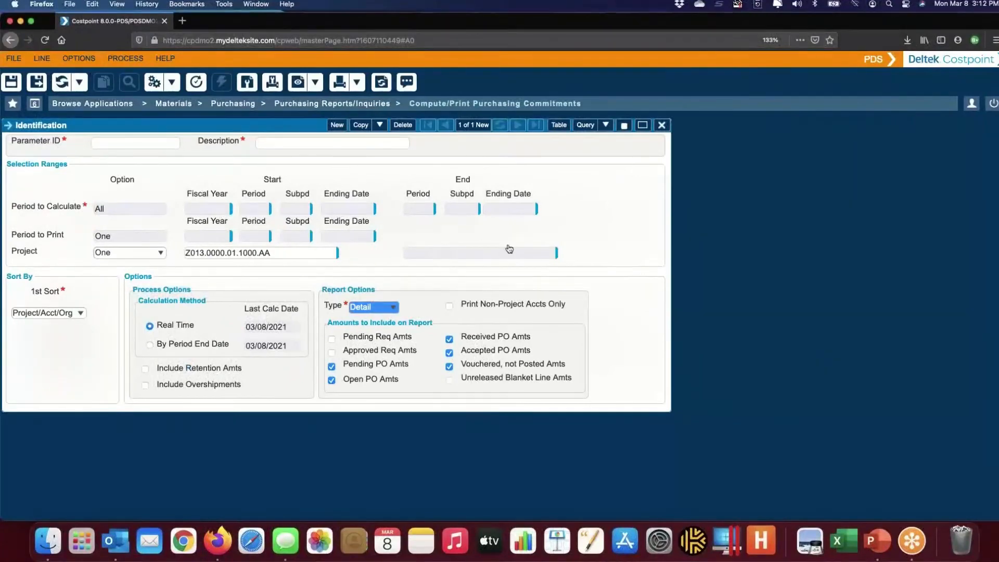
- Open the View Purchase Order Status inquiry in Purchasing Reports/Inquiries
click(34, 104)
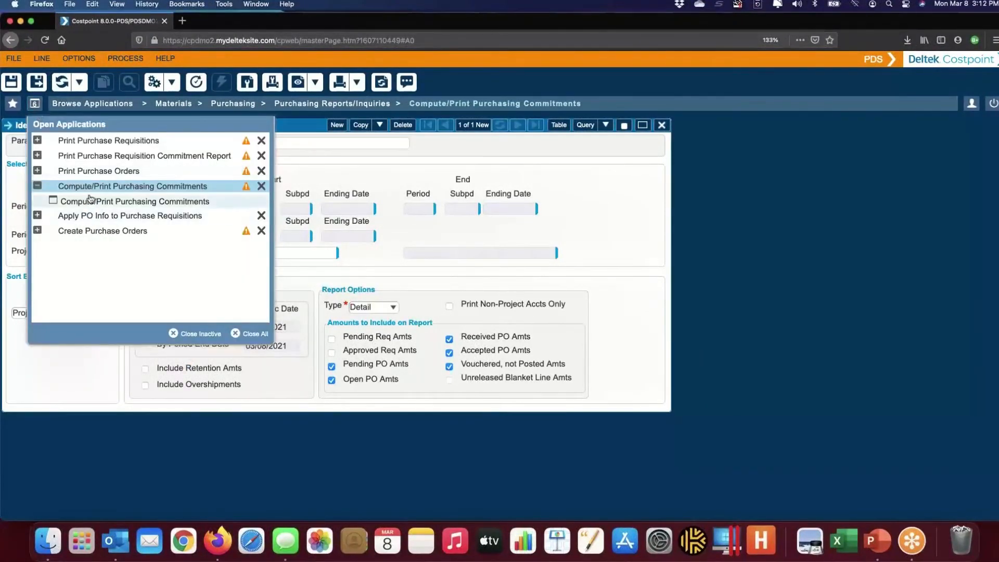
click(237, 106)
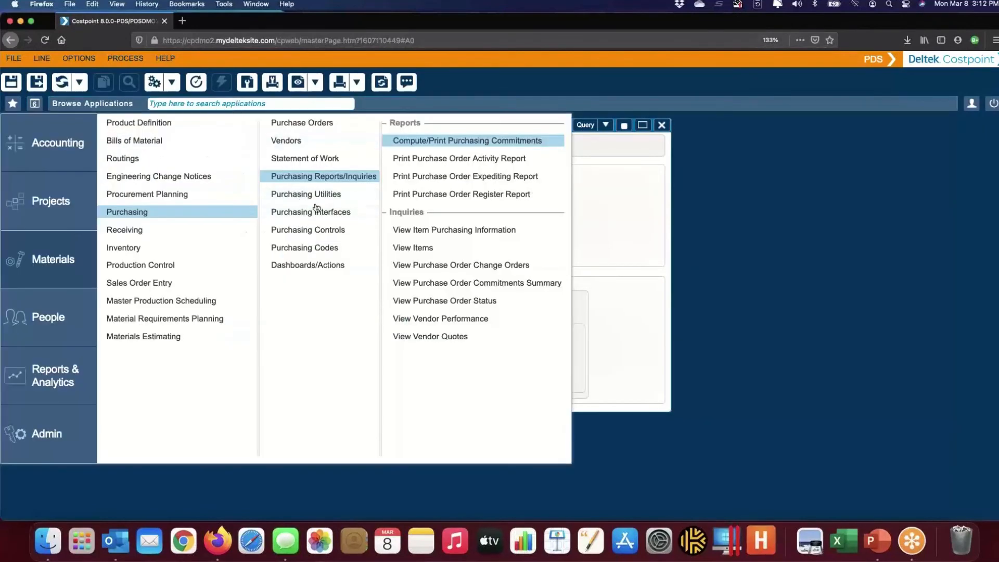
click(461, 300)
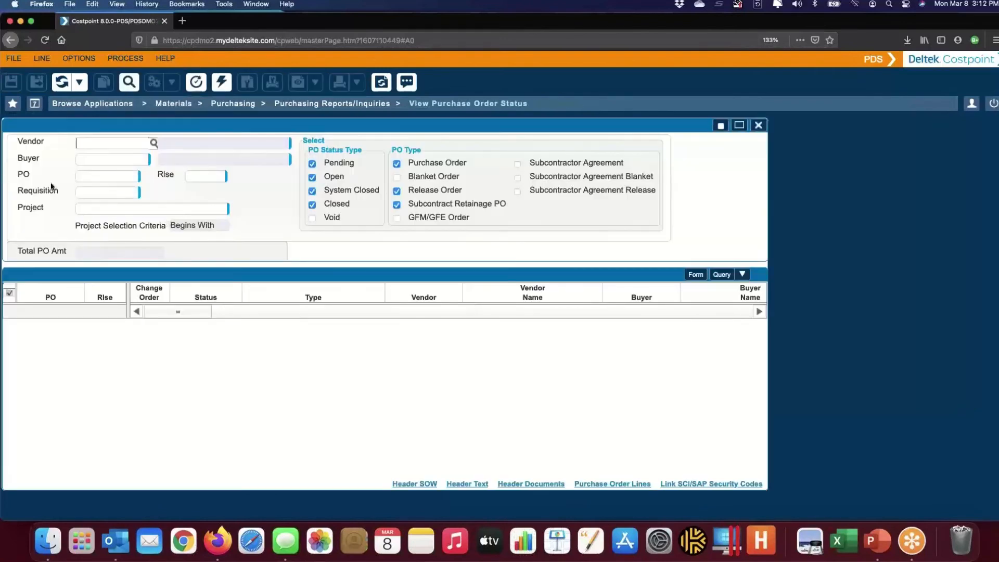
- Retrieve the status of purchase order PO18-0021 and open its purchase order lines
click(88, 175)
text(PO)
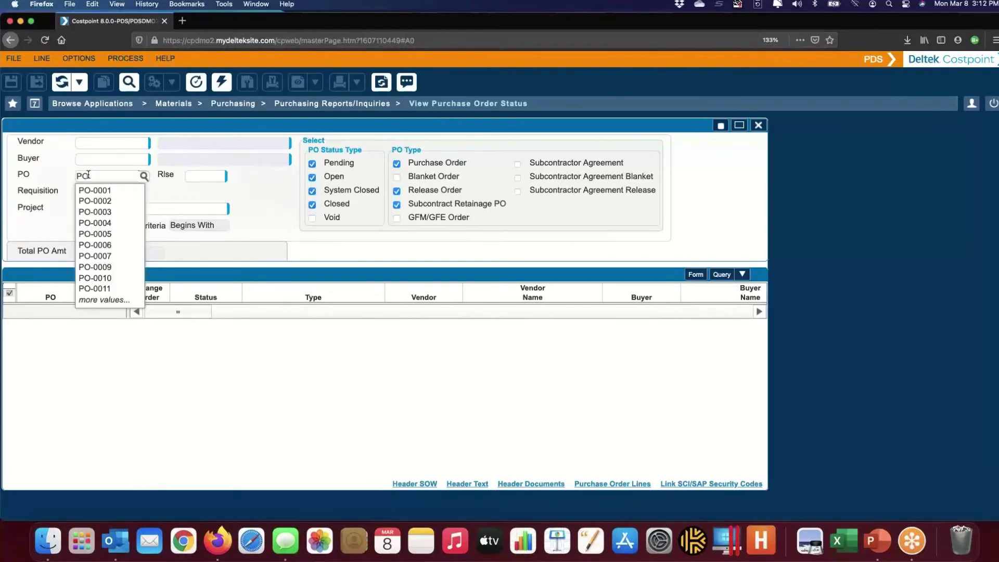
text(18)
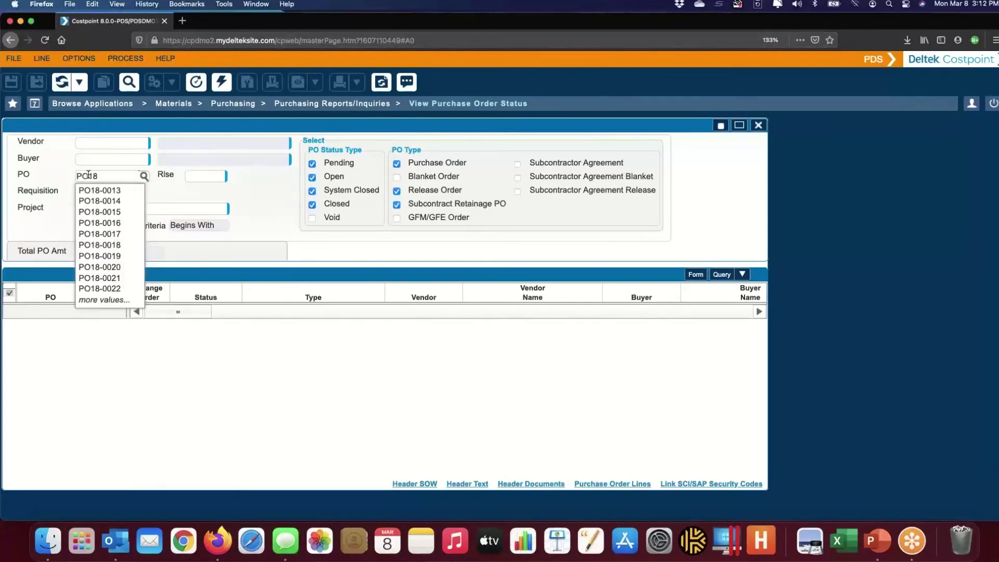
text(-0021)
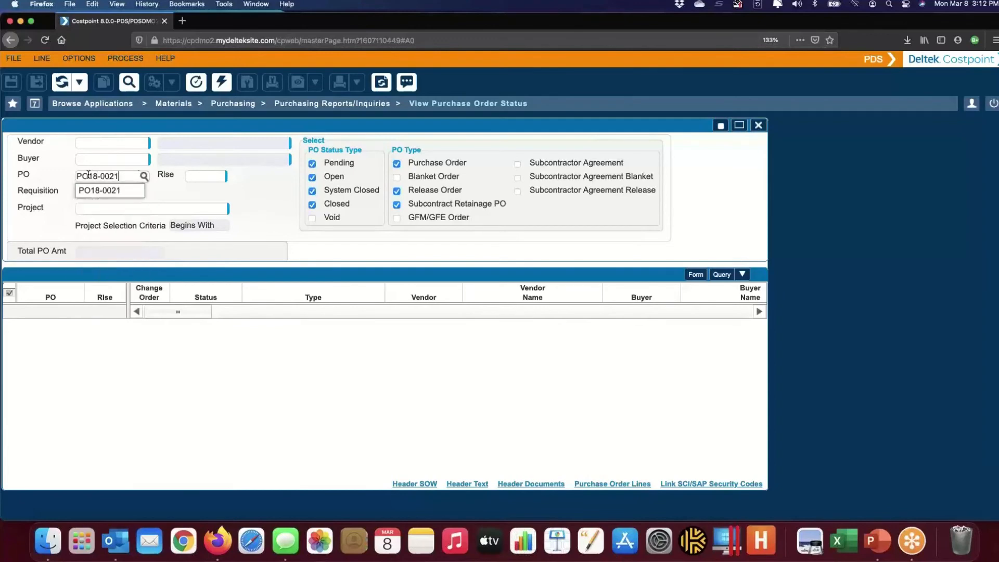
click(219, 82)
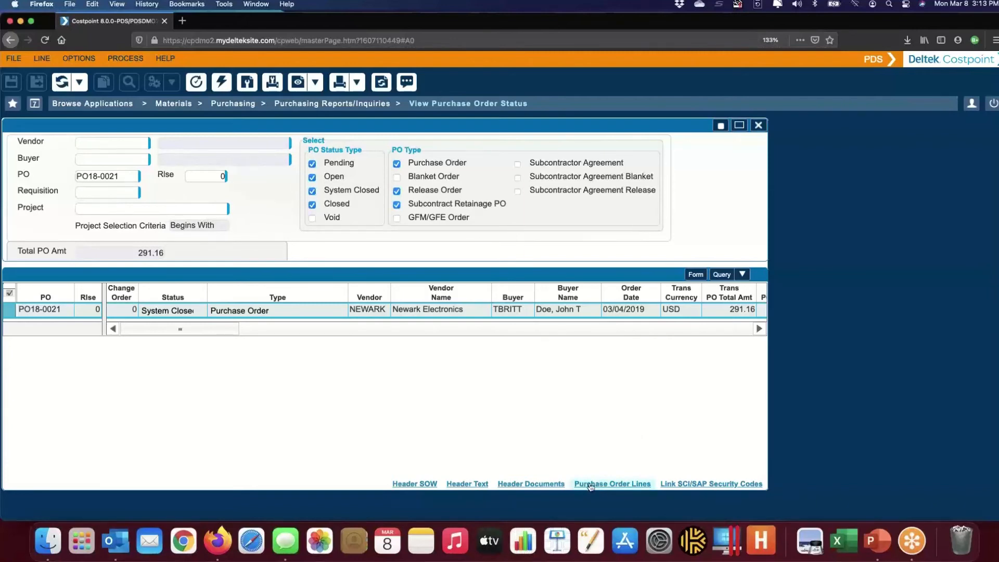
click(626, 485)
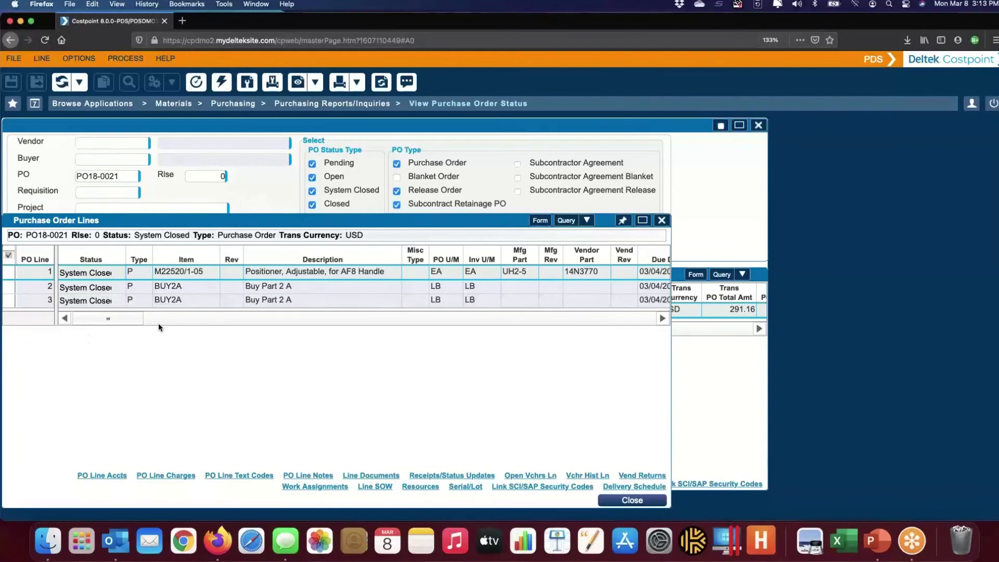
- Open the receipts and status updates for PO line 1 in form view and check its receipt detail, rejections, receipt notes and accepted quantity
click(10, 275)
click(439, 477)
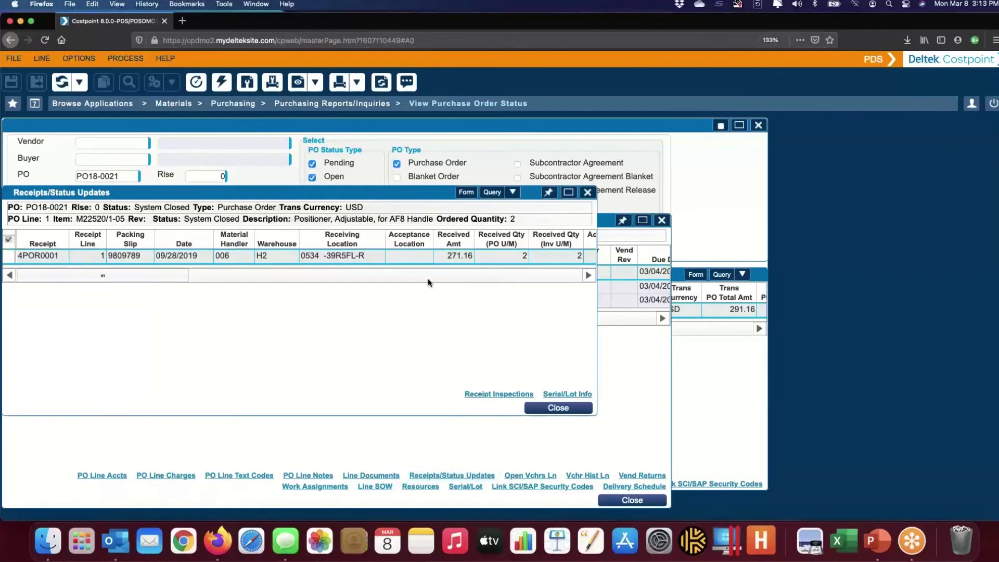
click(466, 192)
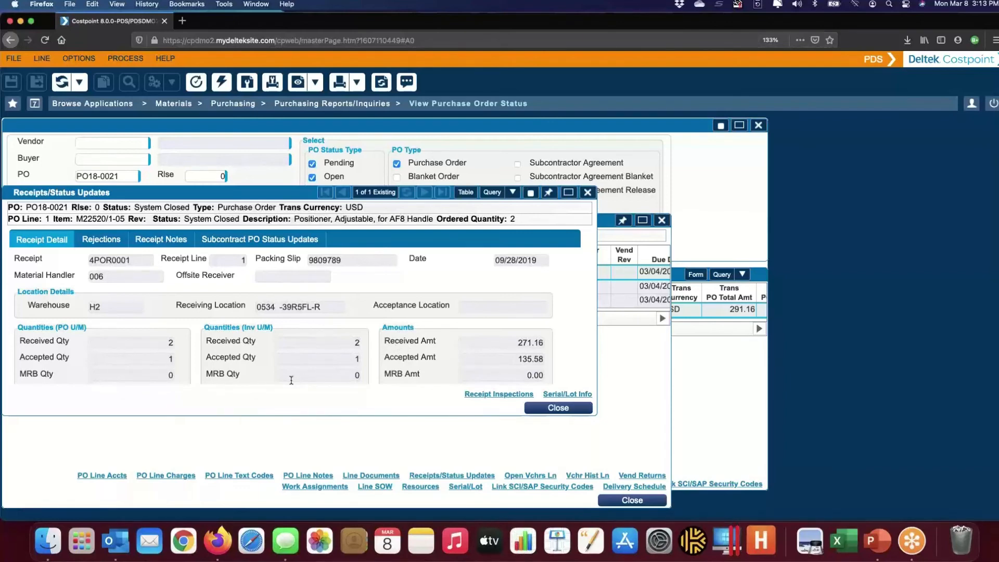
click(97, 241)
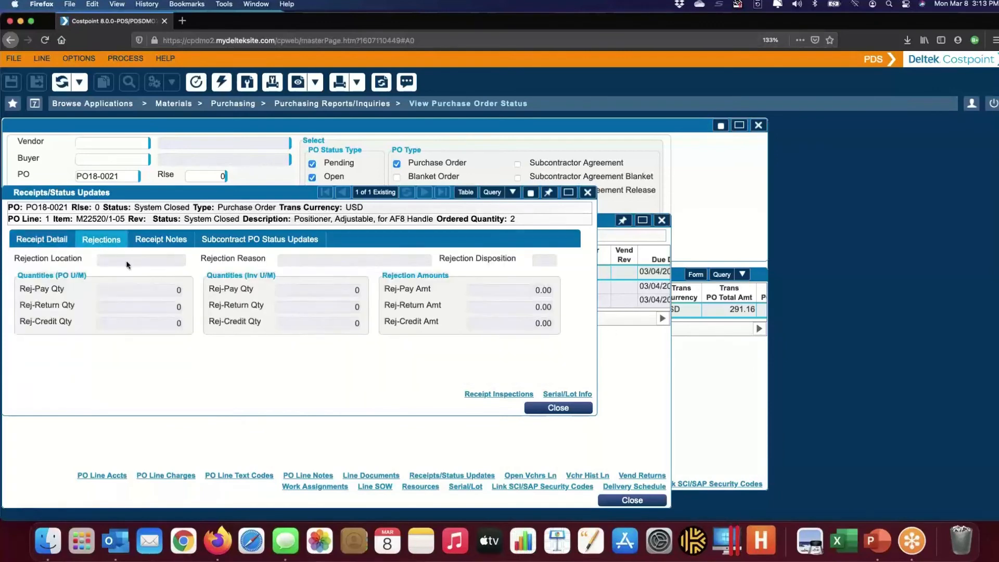
click(171, 243)
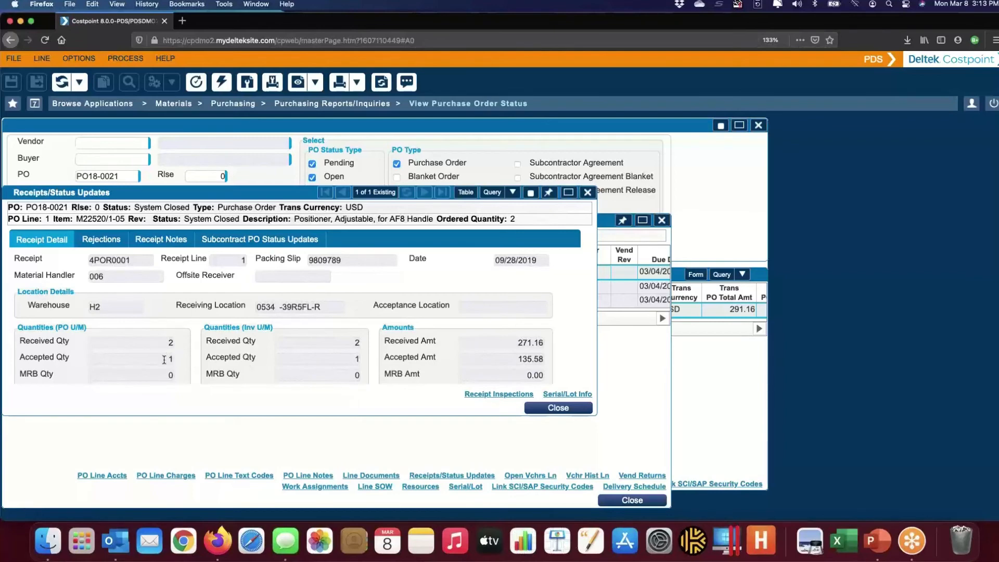
drag(164, 359, 177, 359)
- View the receipt's inspection record, then close the inspections and the receipt details
click(497, 395)
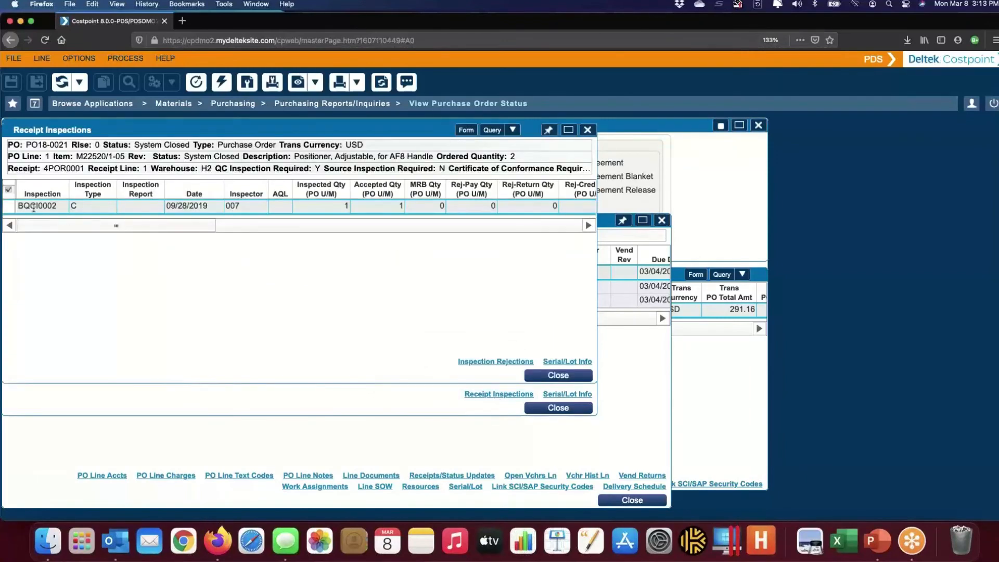
click(10, 209)
click(556, 377)
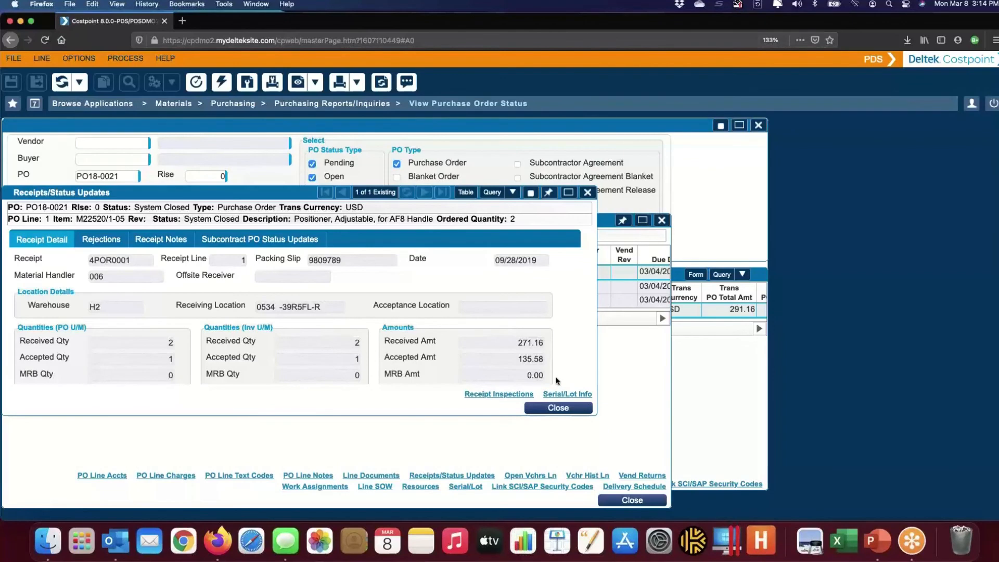
click(557, 408)
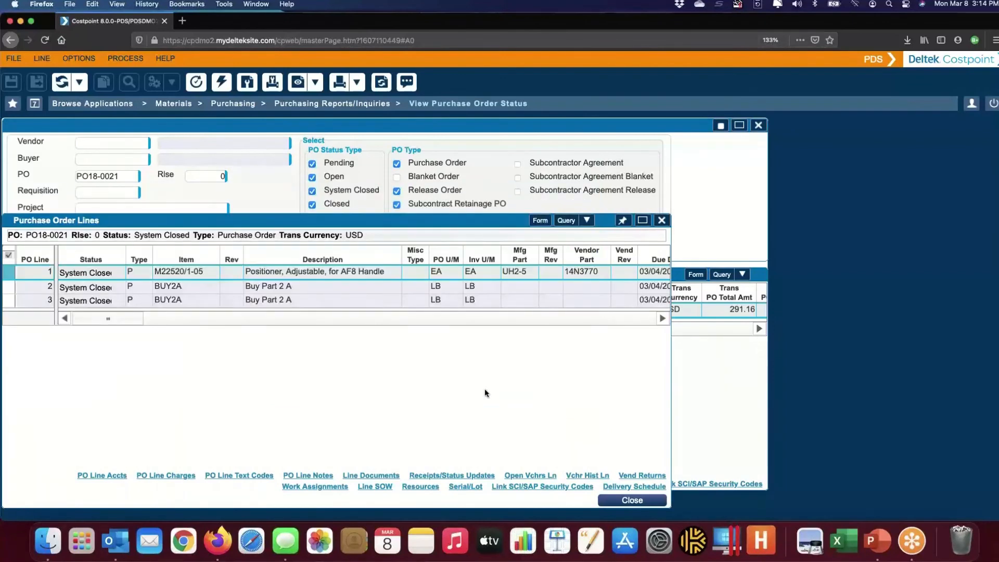
- View the open voucher line for PO line 1, checking its voucher number and invoice unit cost, and close it
click(529, 477)
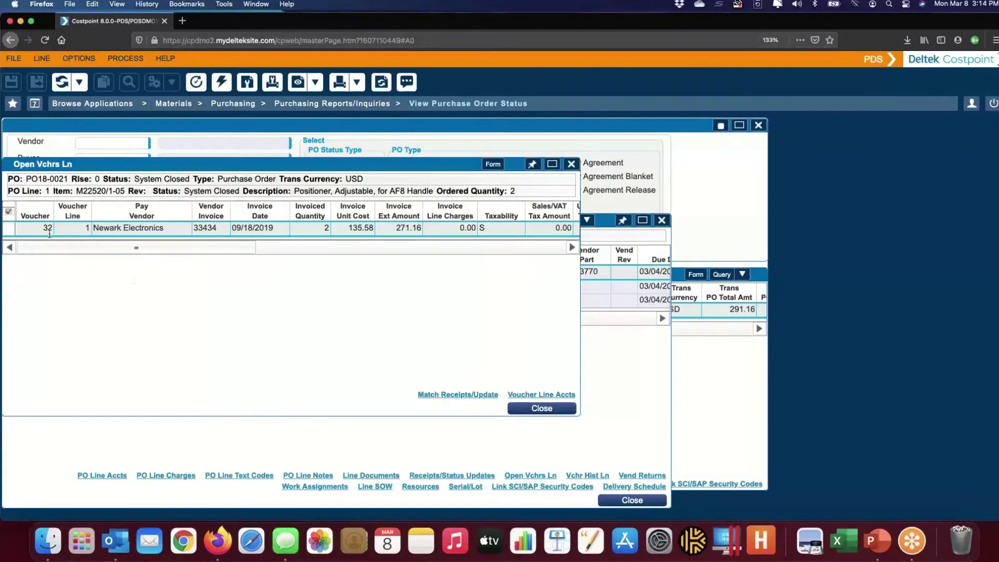
click(50, 232)
click(343, 229)
click(541, 409)
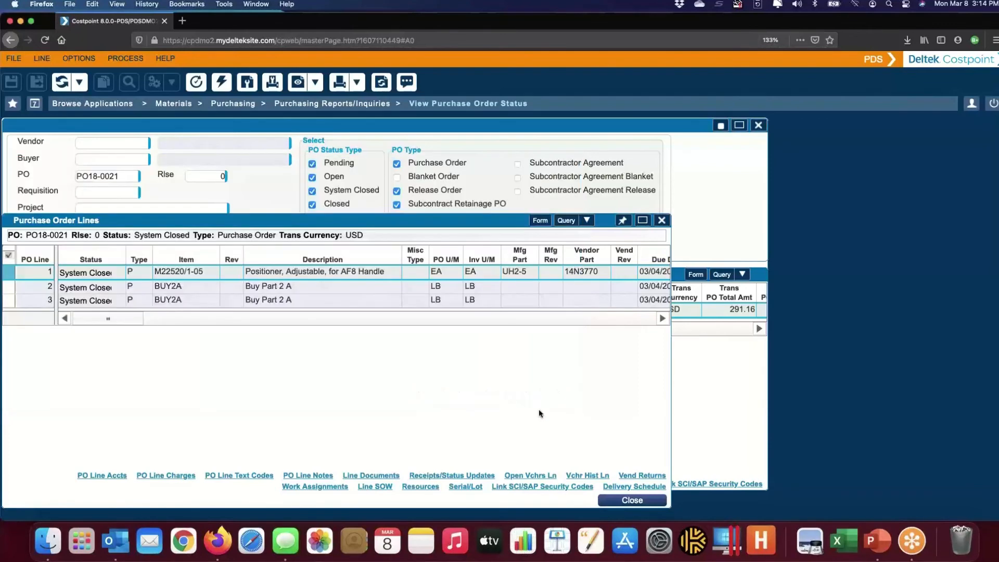
- Check the voucher history for PO line 1 and close it together with the purchase order lines
click(594, 477)
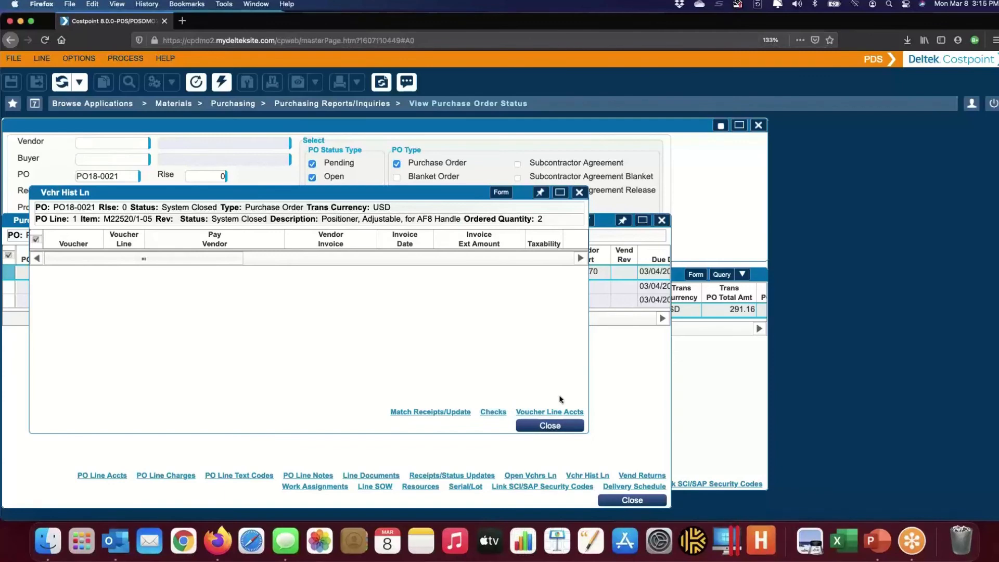
click(564, 429)
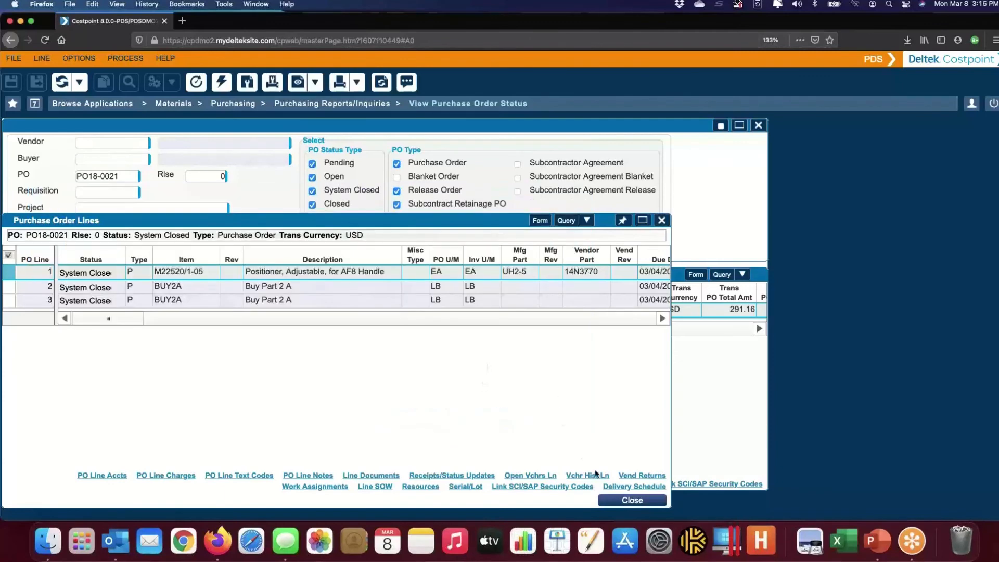
click(621, 502)
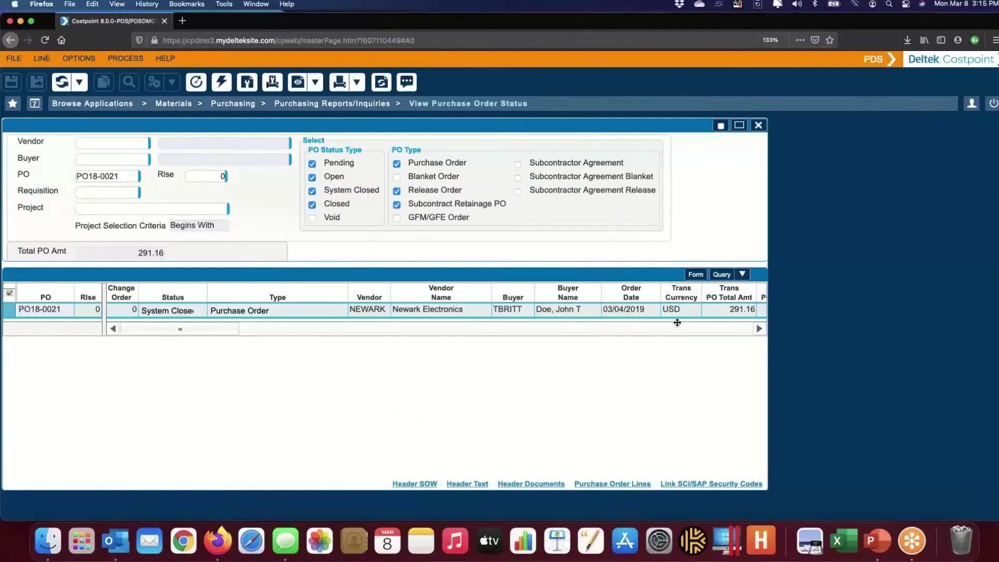
click(241, 101)
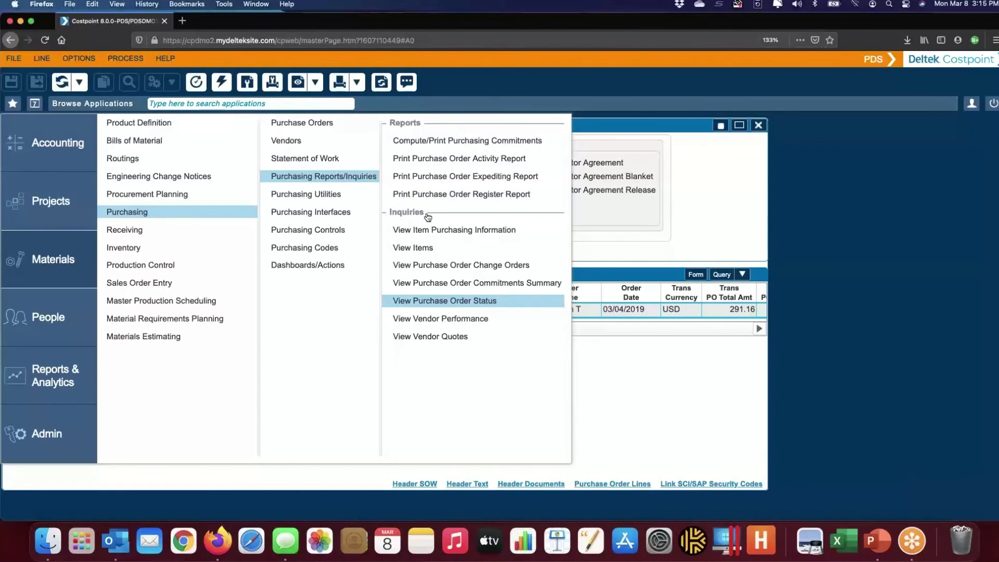
key(super+Tab)
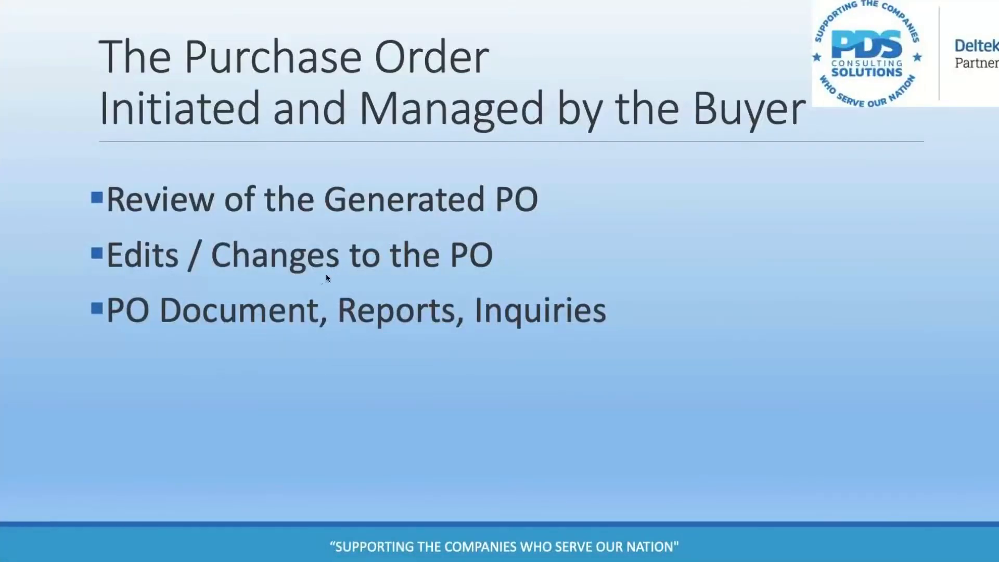
click(324, 410)
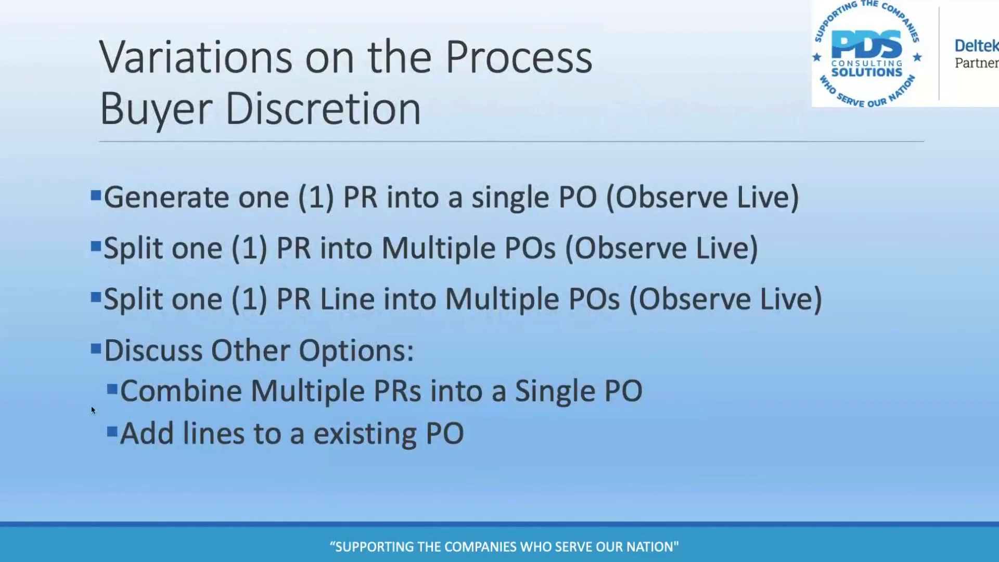